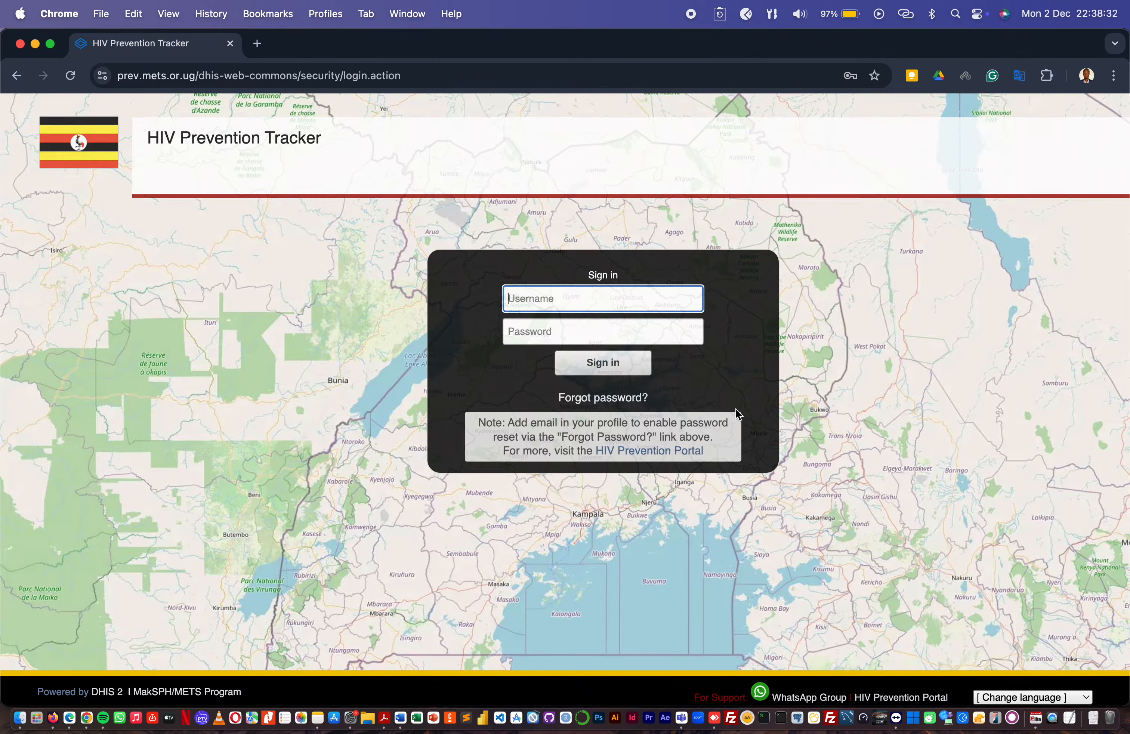
Sign in to the HIV Prevention Tracker with the saved training account's username and password
left_click(615, 300)
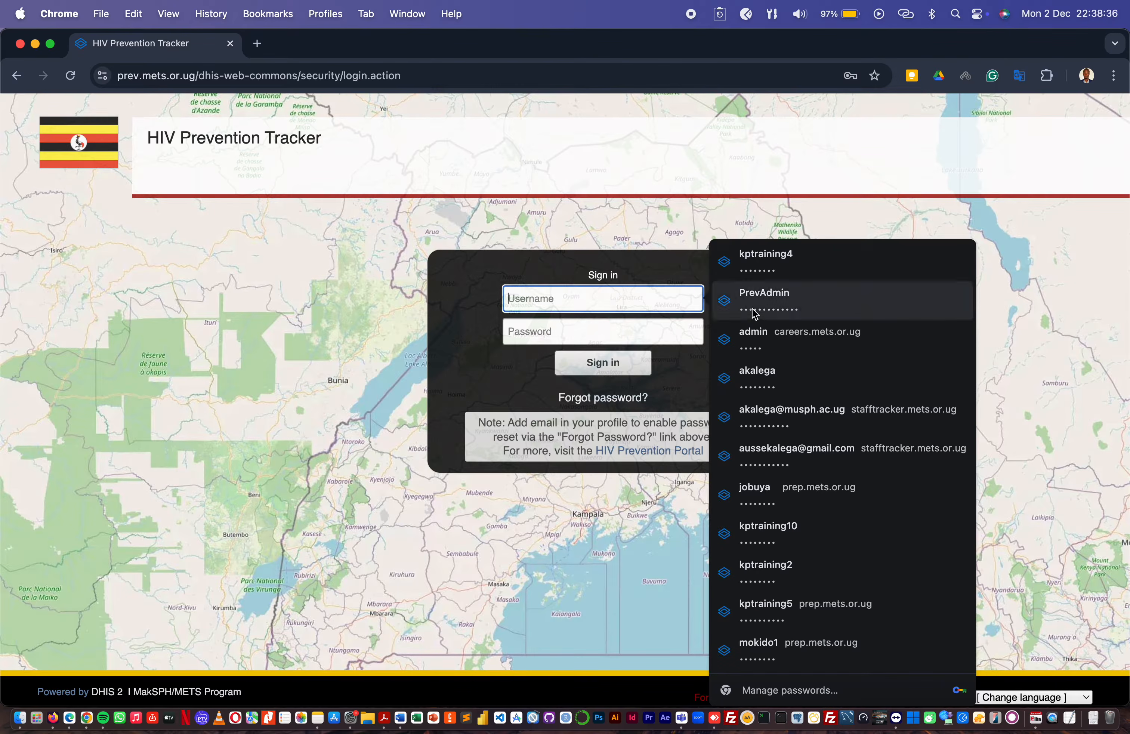
left_click(772, 262)
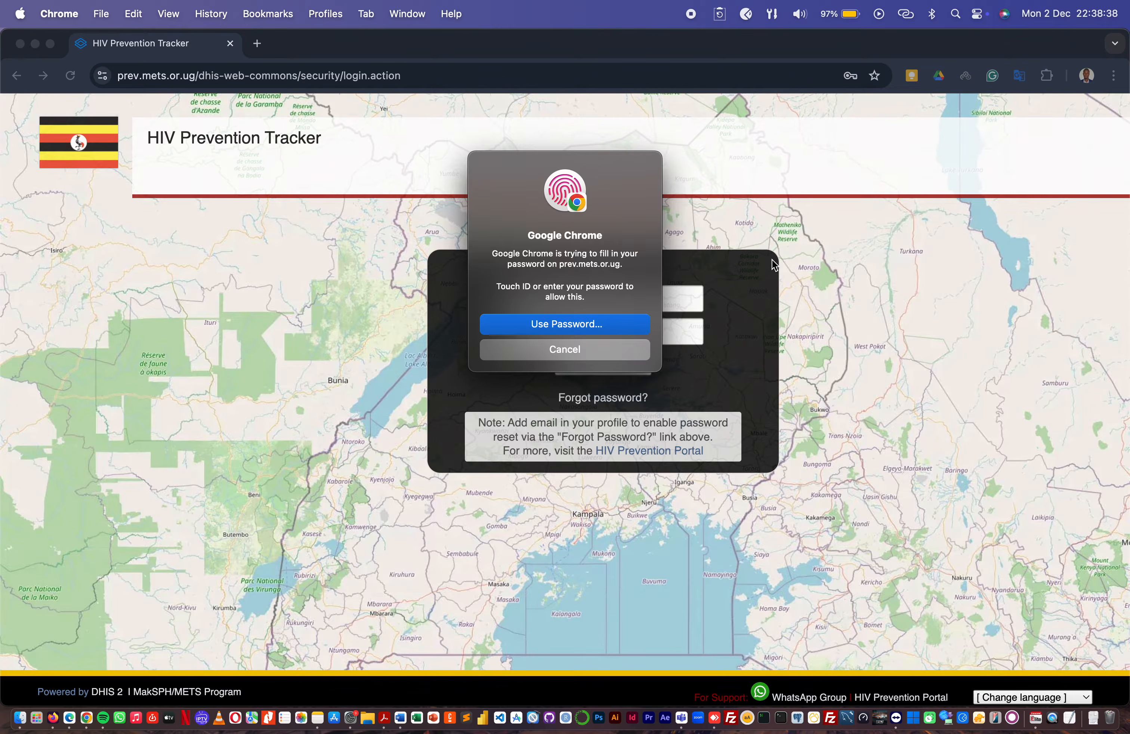
left_click(615, 362)
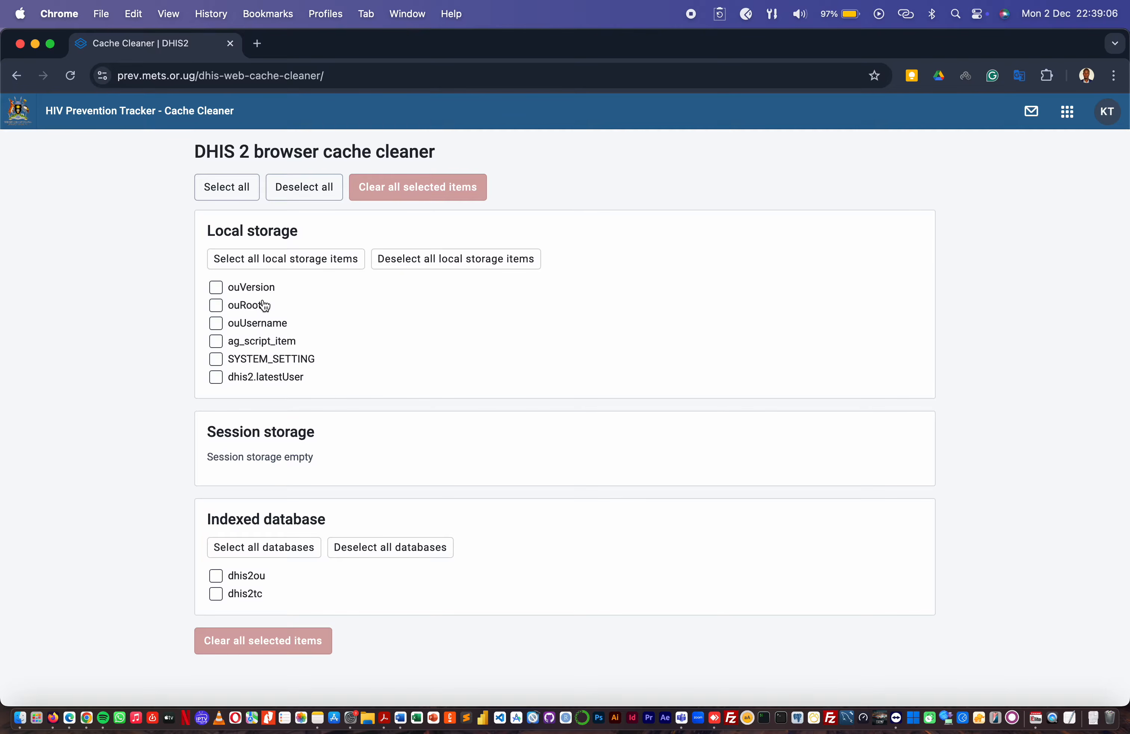
Clear all local storage and indexed database items from the browser cache
left_click(229, 191)
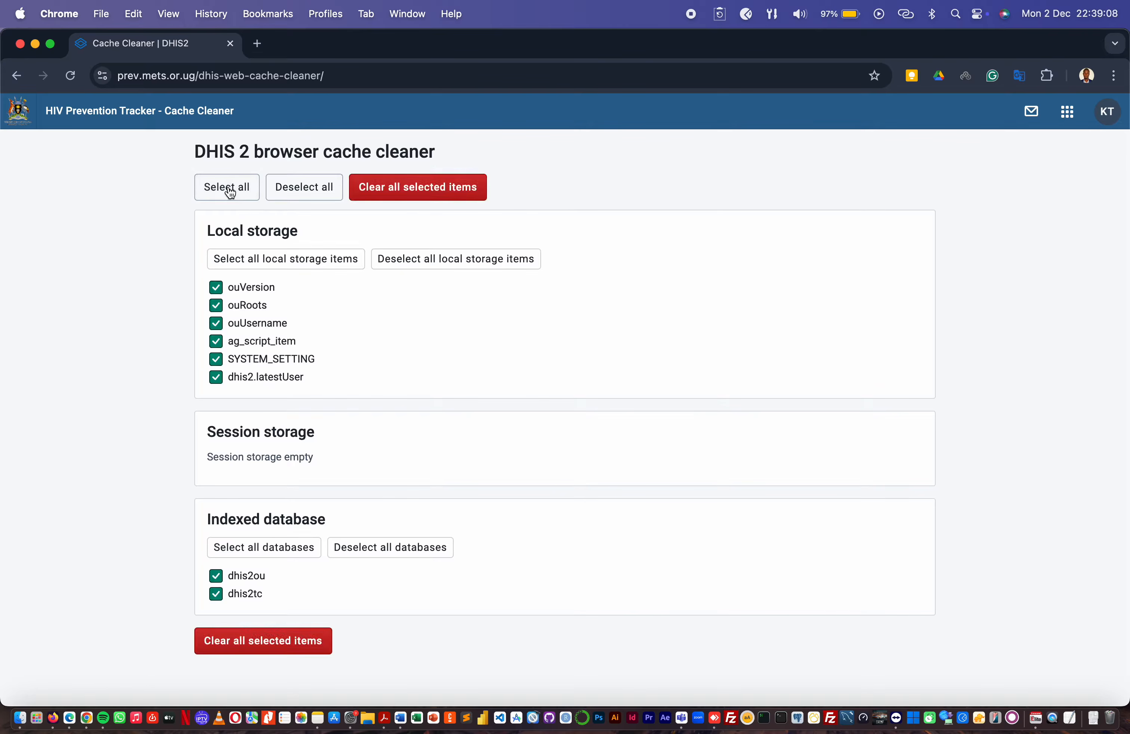
left_click(410, 190)
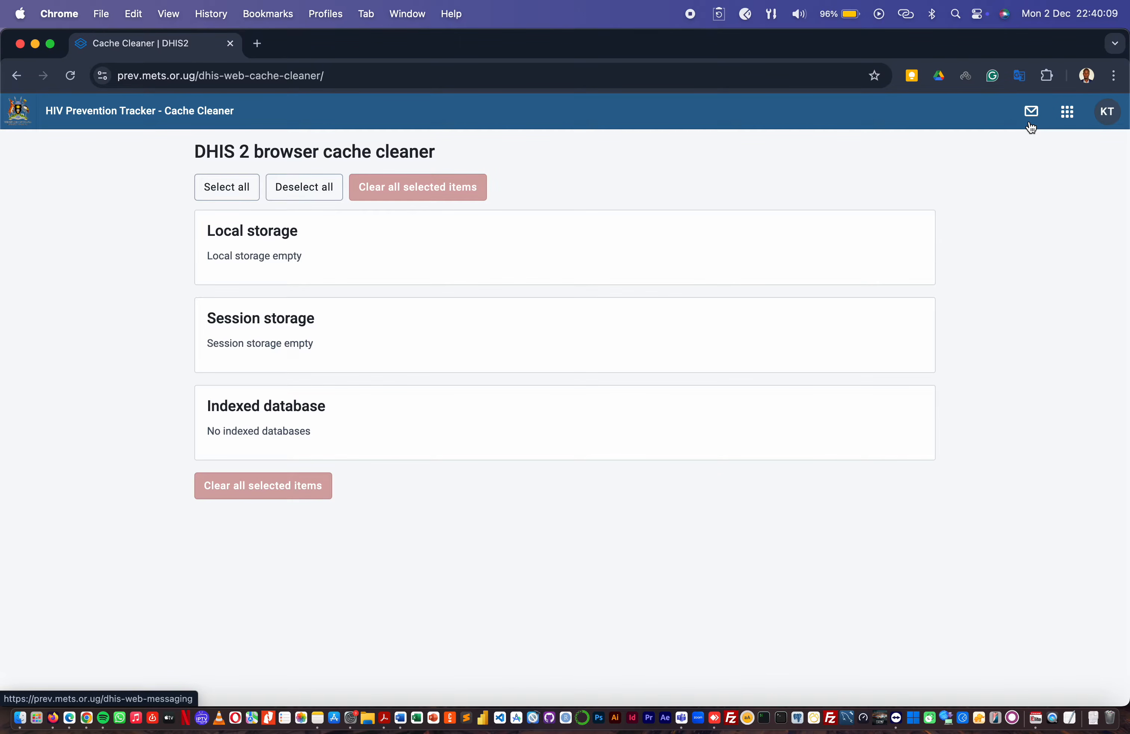
Look over the account menu options, and open the Tracker Capture app
left_click(1108, 115)
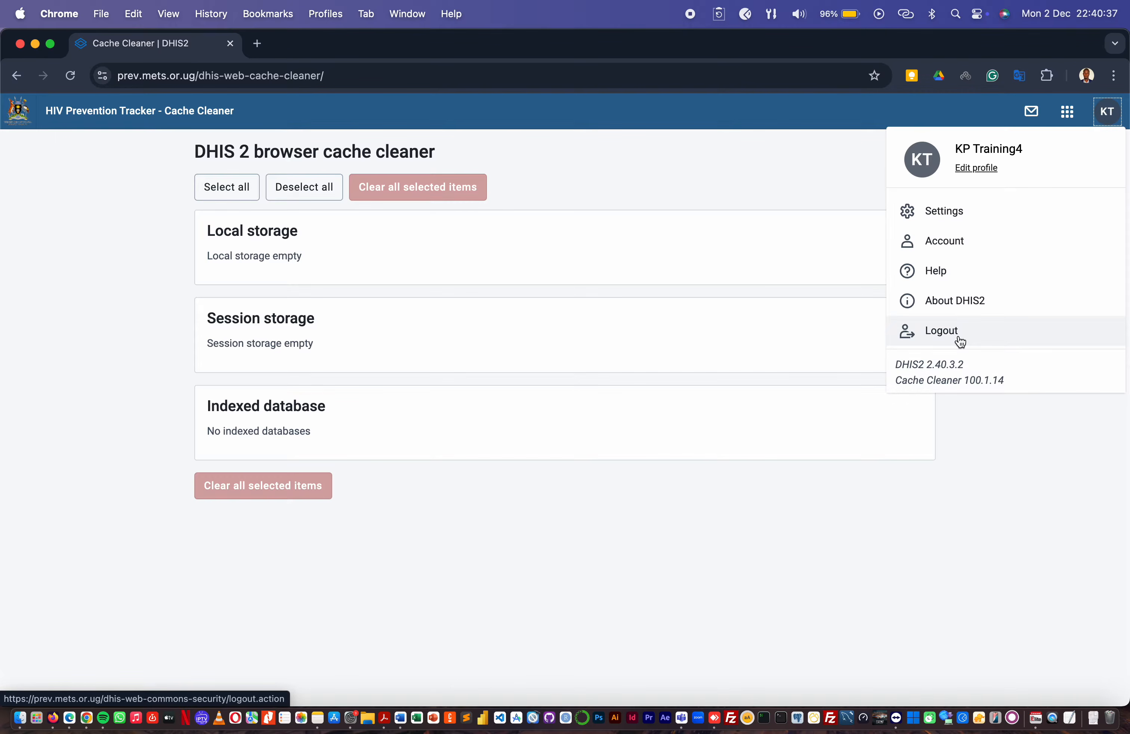
left_click(981, 423)
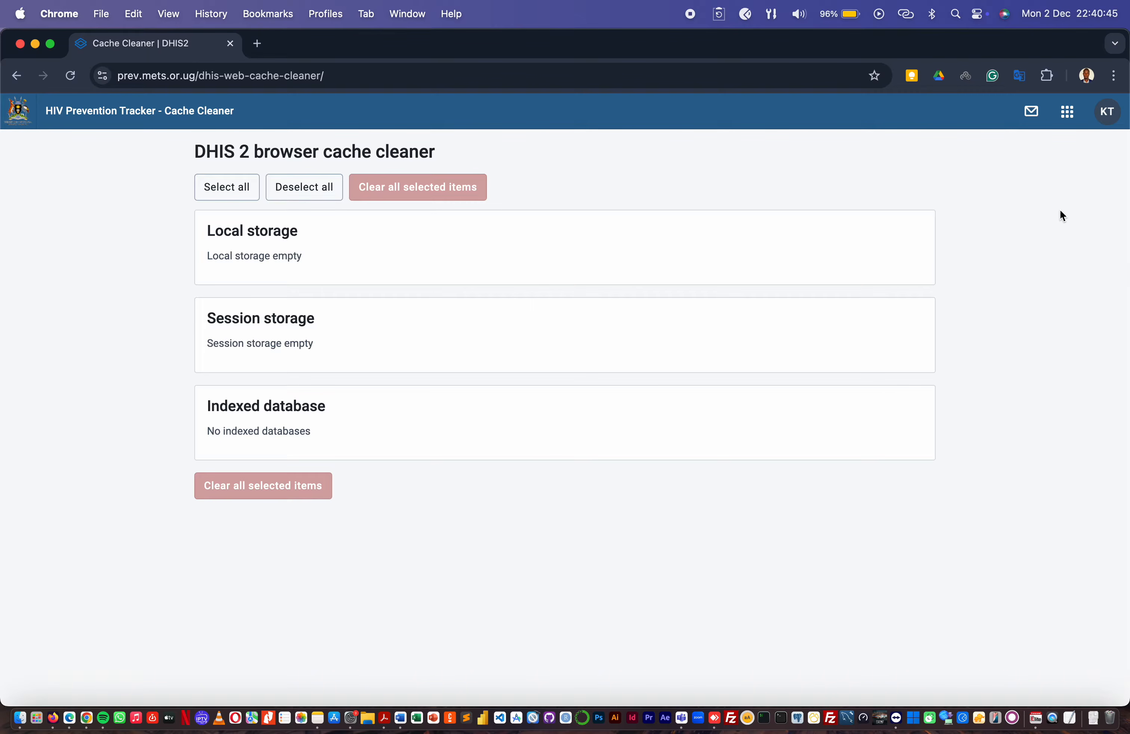
left_click(1068, 114)
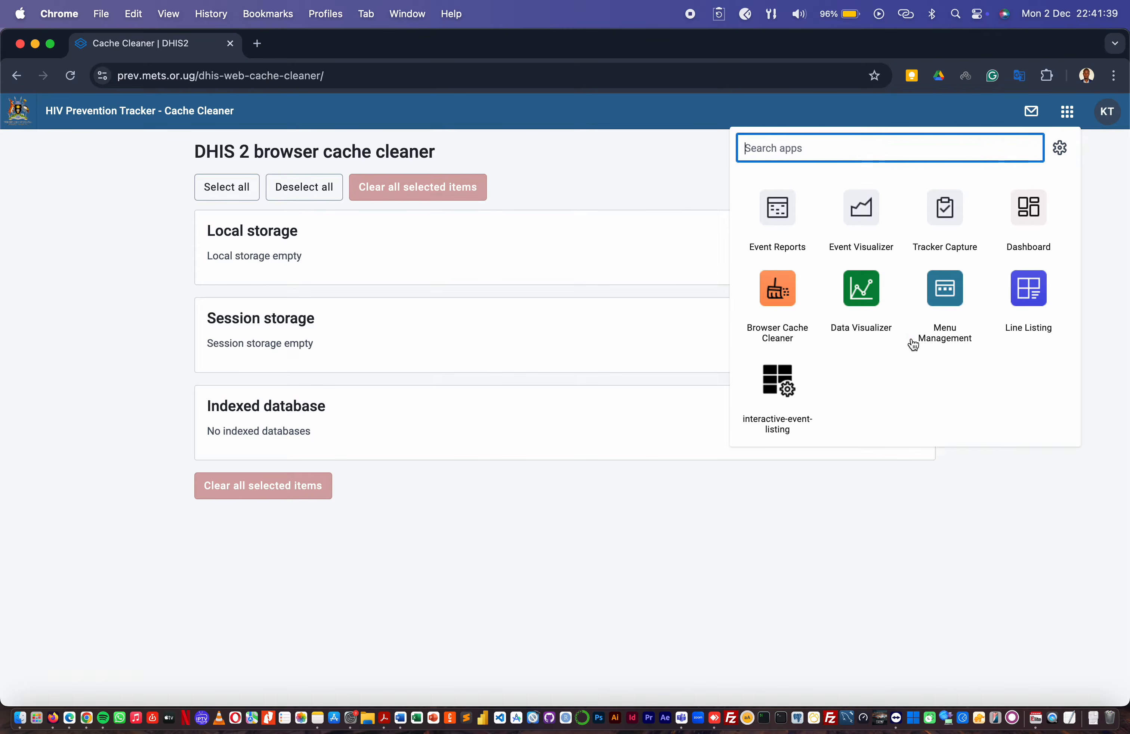
left_click(945, 222)
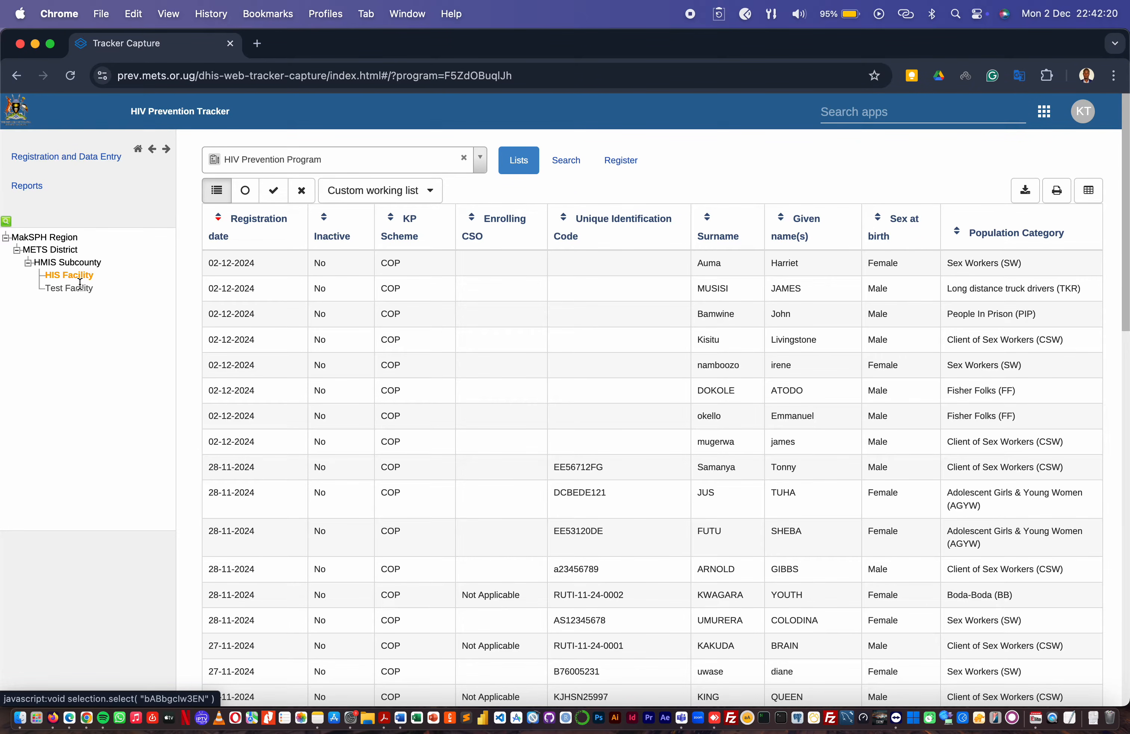
Go down the organisation unit tree from MakSPH Region through METS District and HMIS Subcounty, and select HIS Facility
left_click(55, 237)
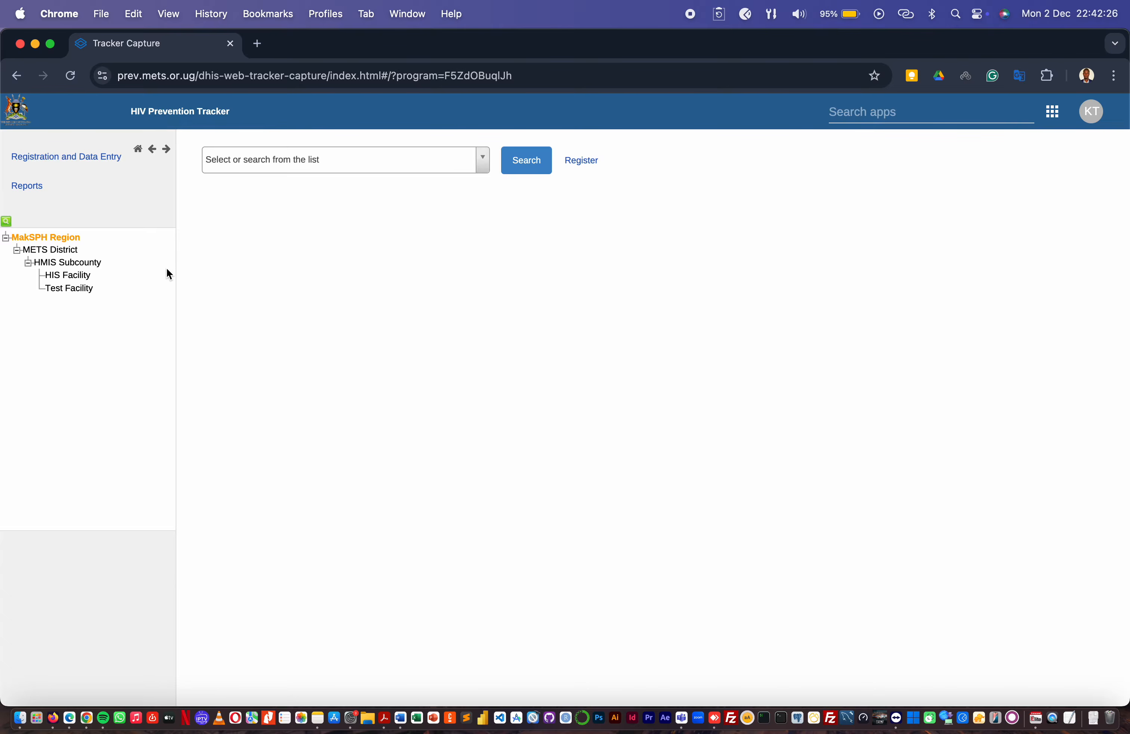
left_click(67, 250)
left_click(76, 262)
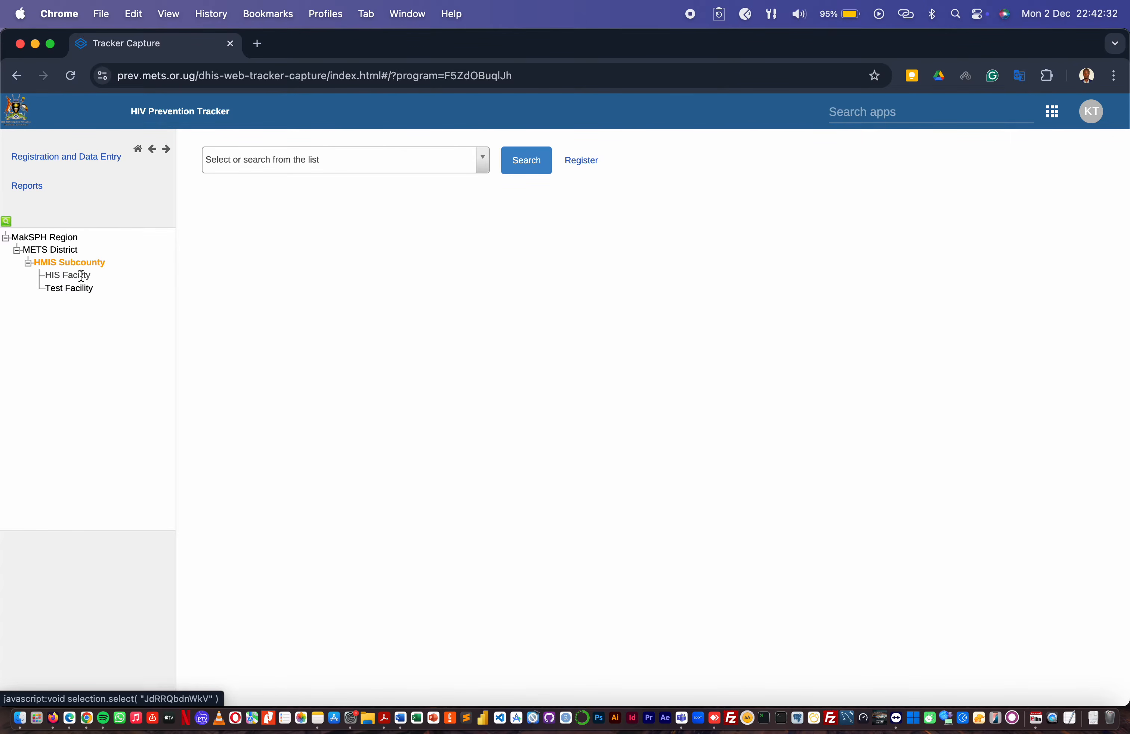
left_click(81, 276)
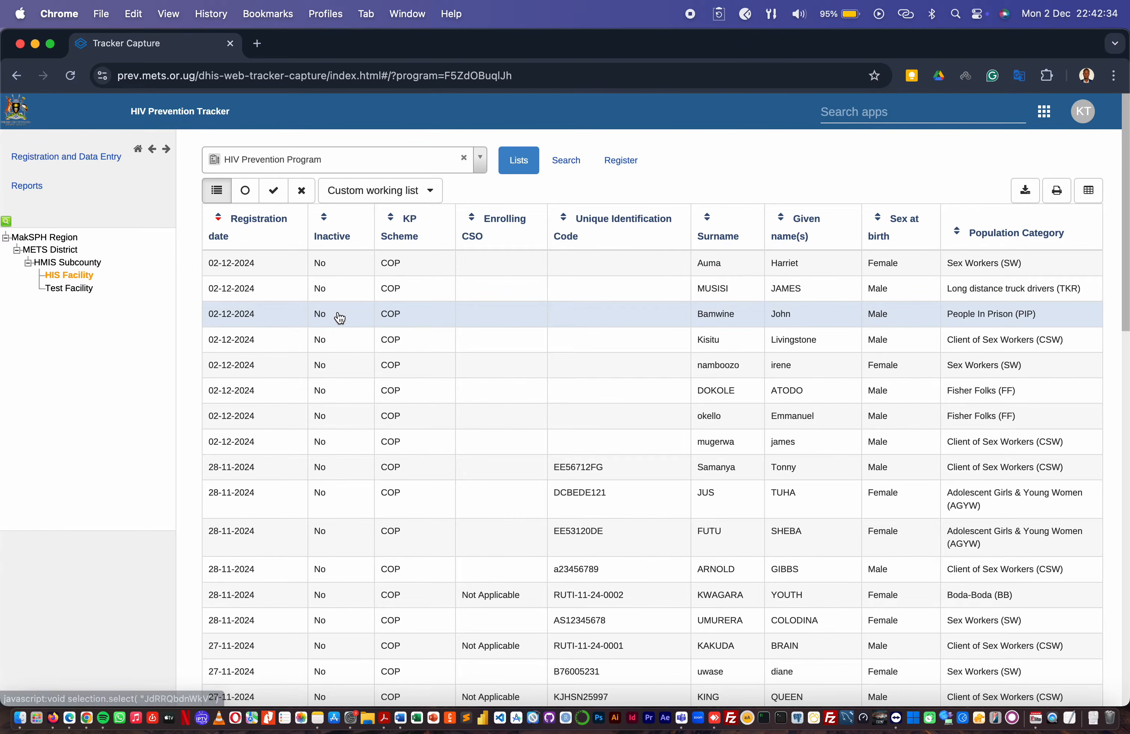
Compare the client lists of Test Facility and HIS Facility, ending with HIS Facility selected
left_click(79, 289)
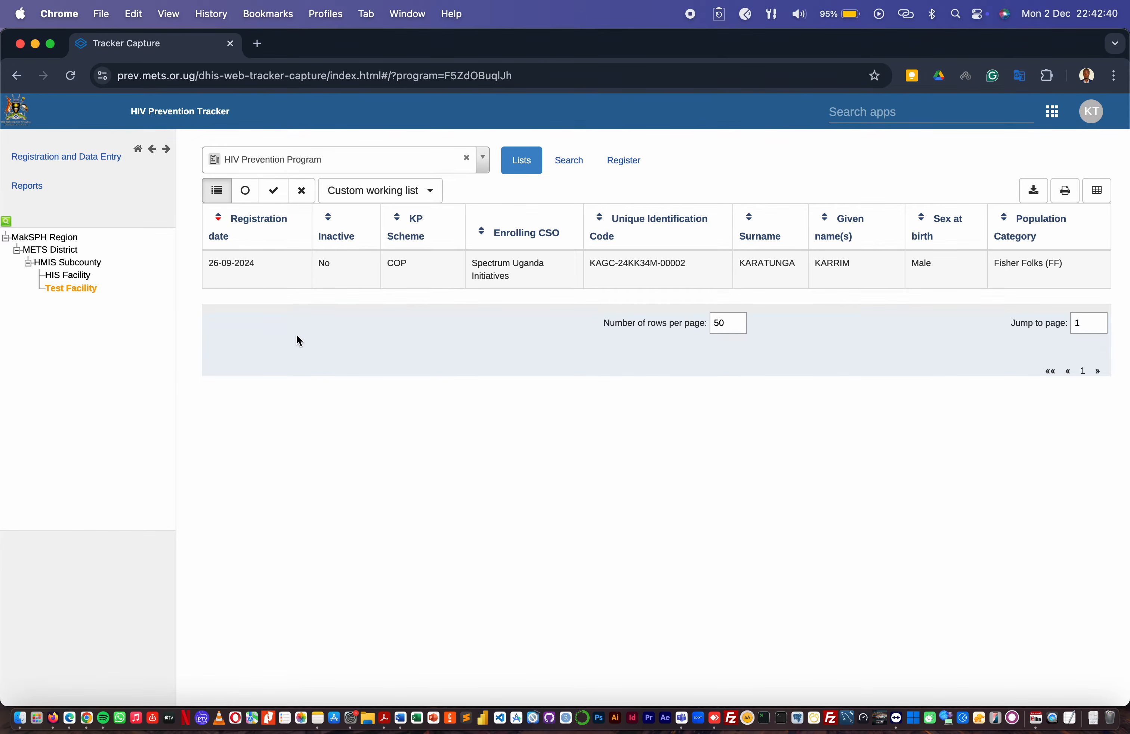
left_click(81, 275)
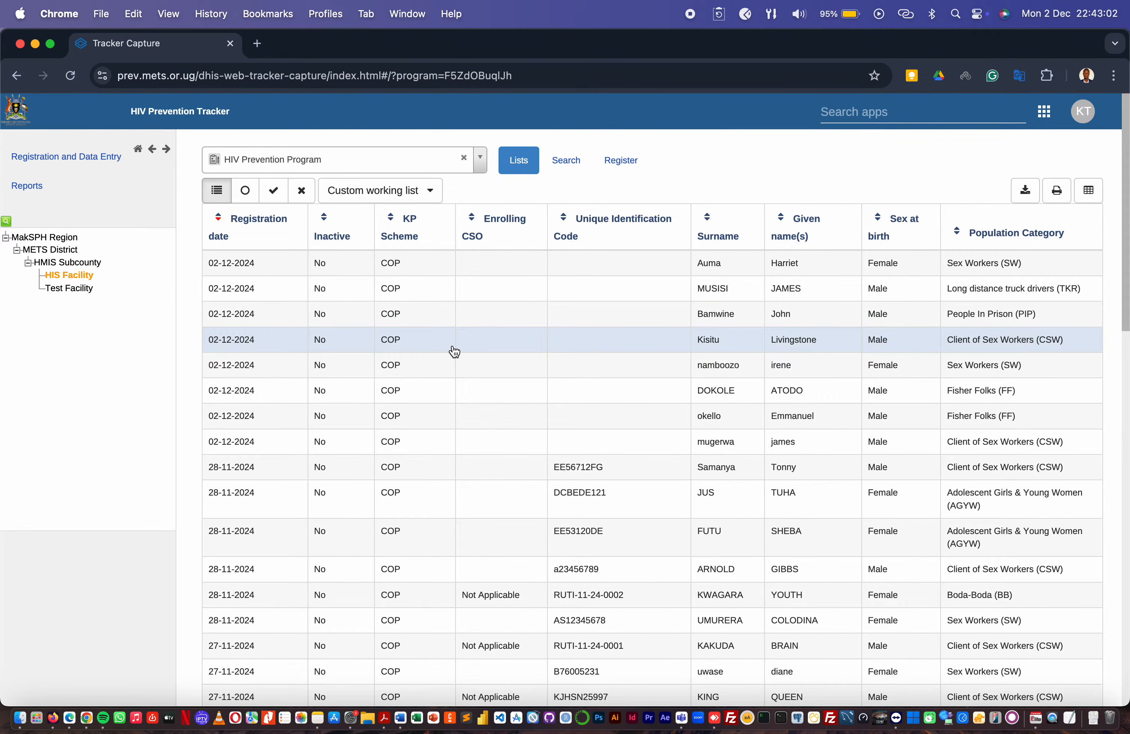
left_click(78, 287)
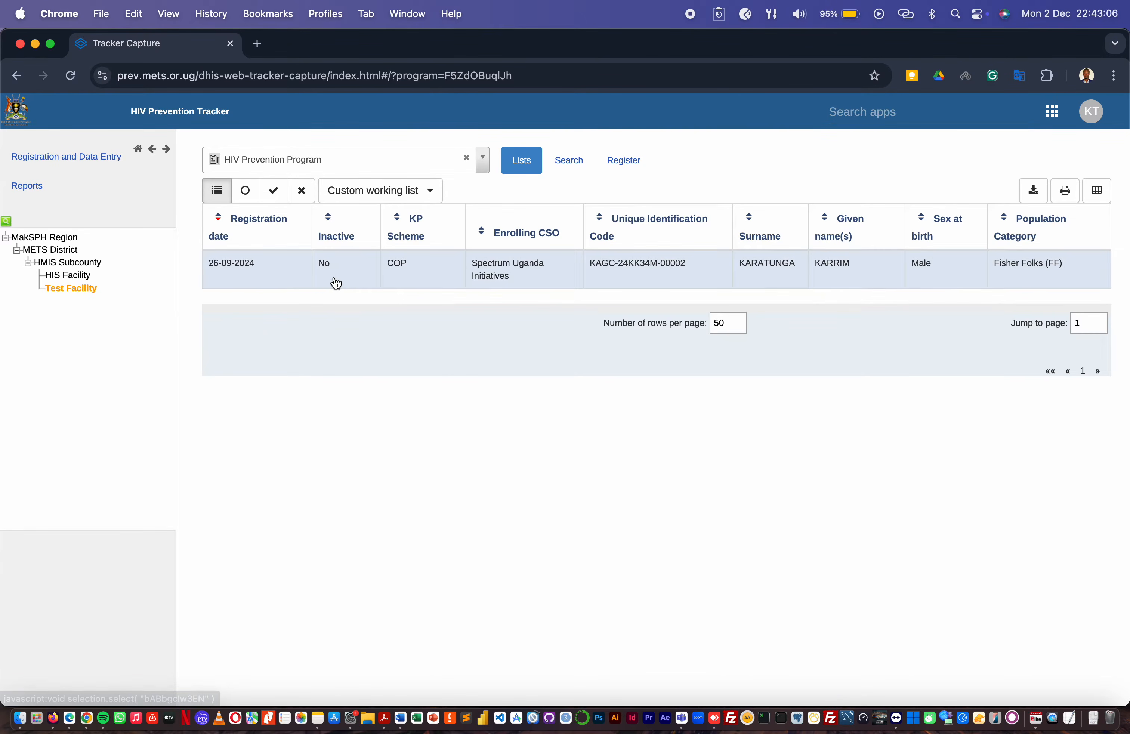
left_click(72, 276)
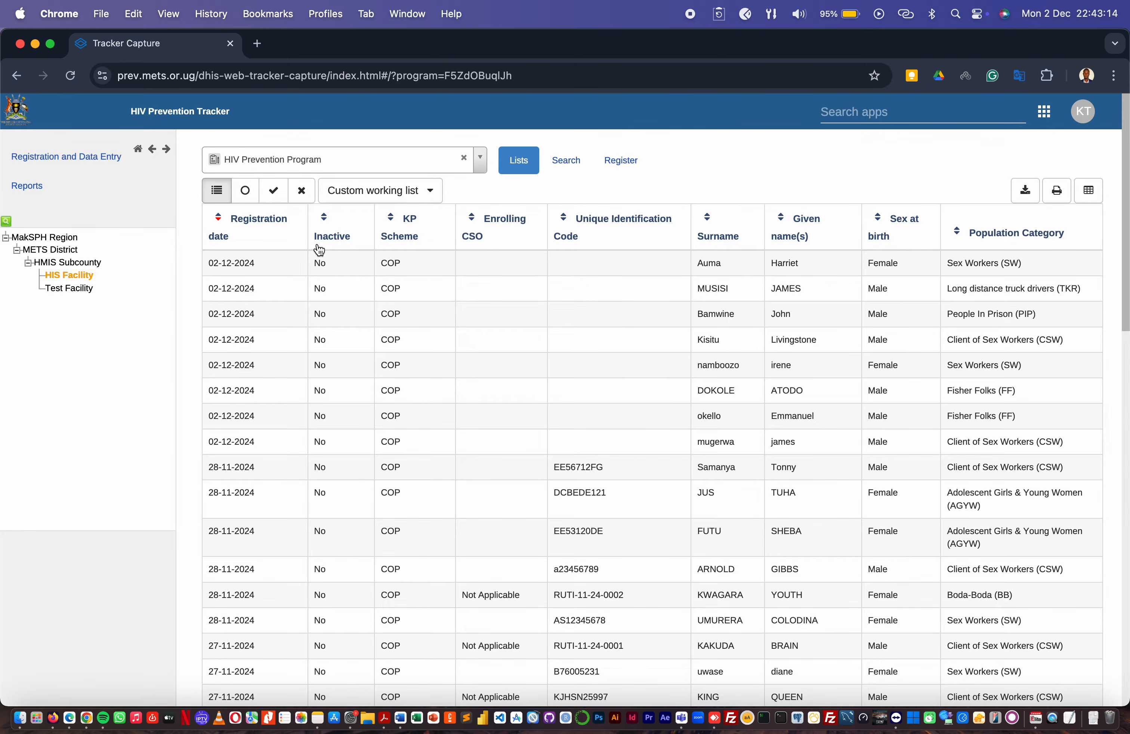
Examine the HIV Prevention Program selector, the Lists, Search and Register options, and the client list's column headings
scroll(319, 250, "up", 5)
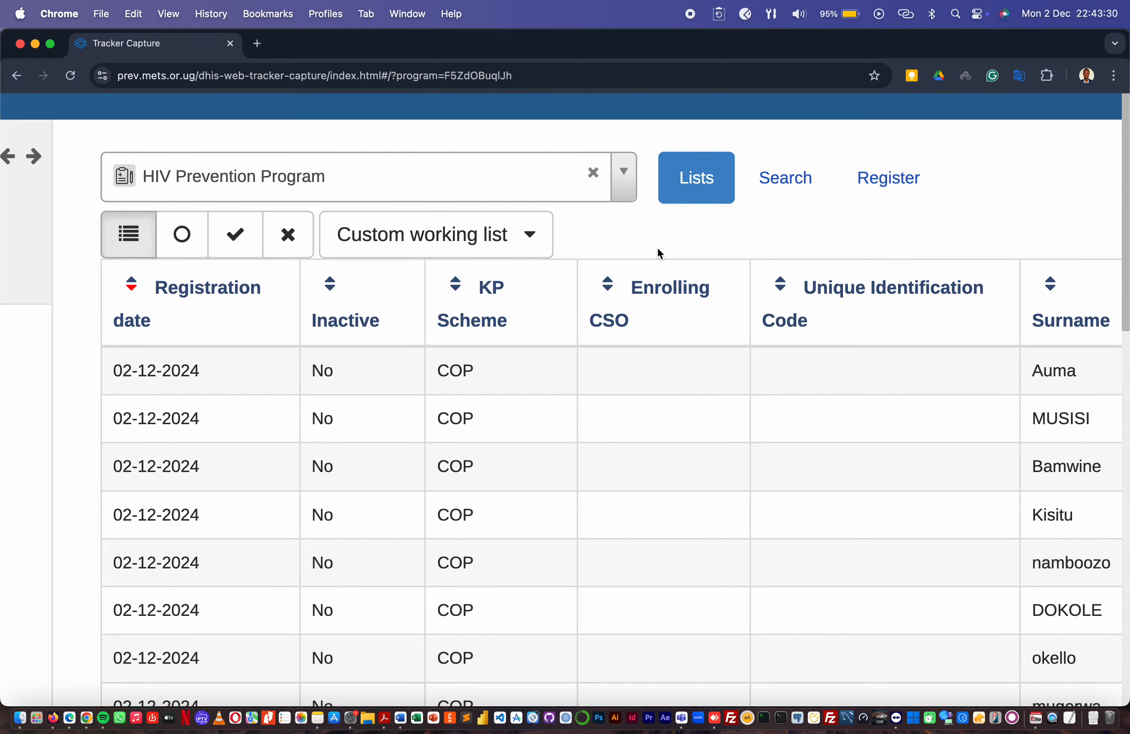
key("super+minus")
key("super+minus")
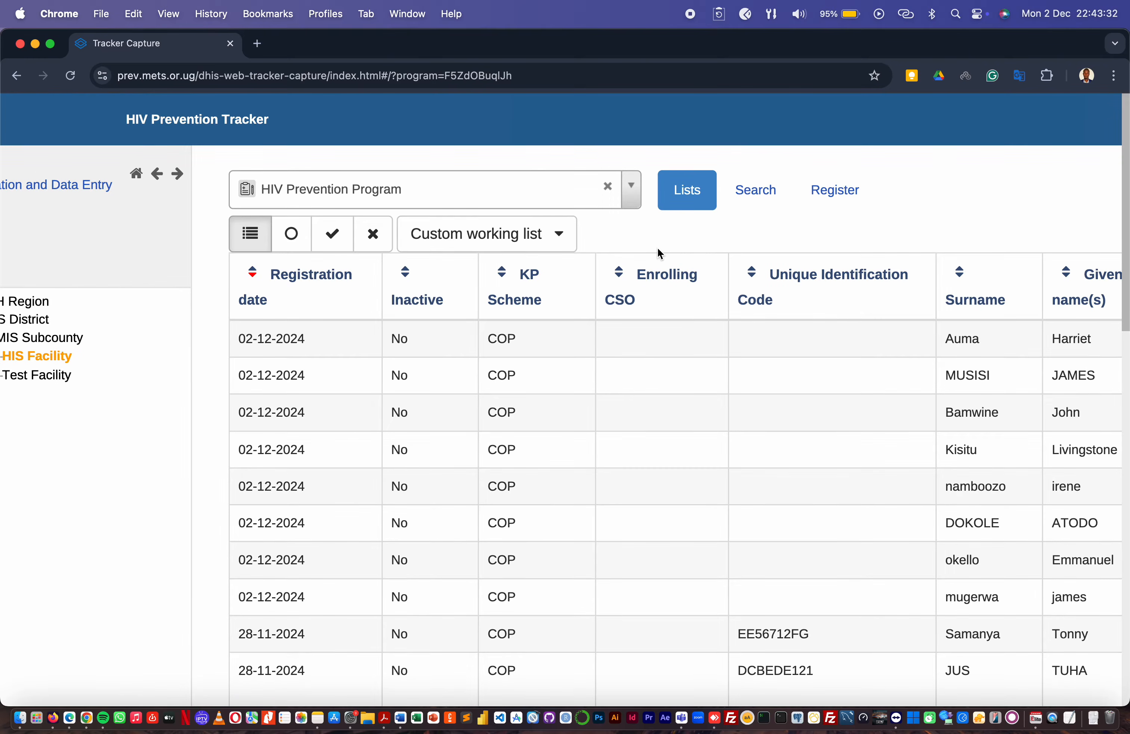
key("super+minus")
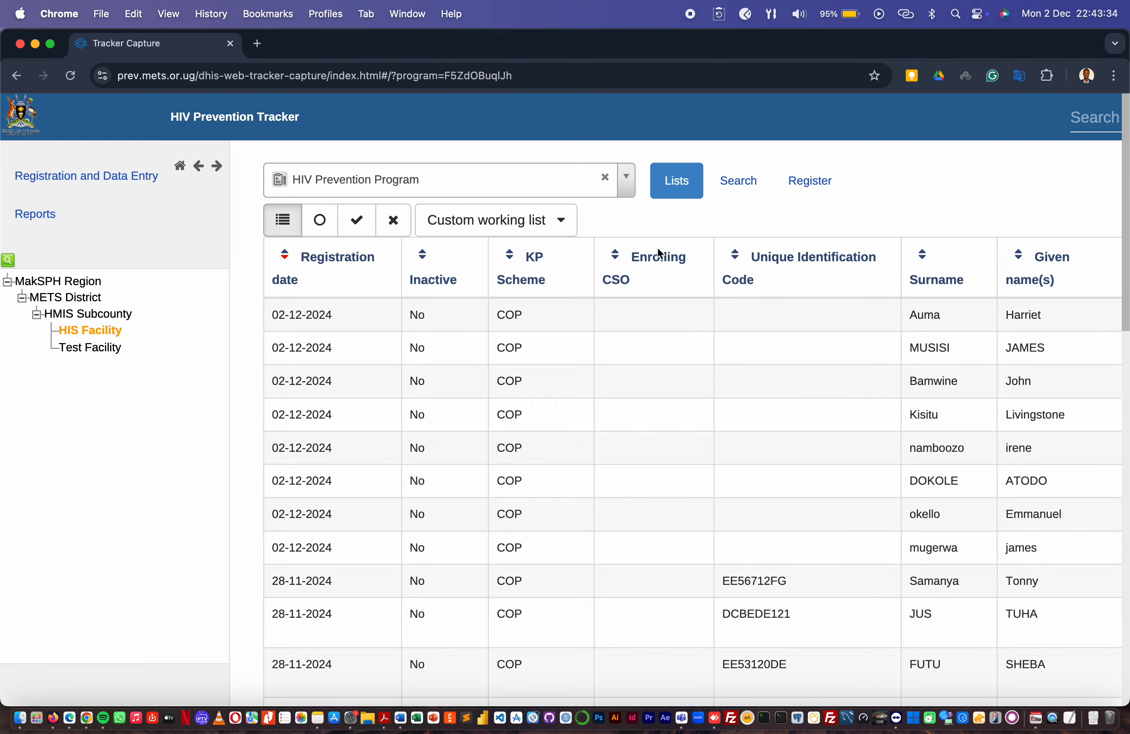
key("super+minus")
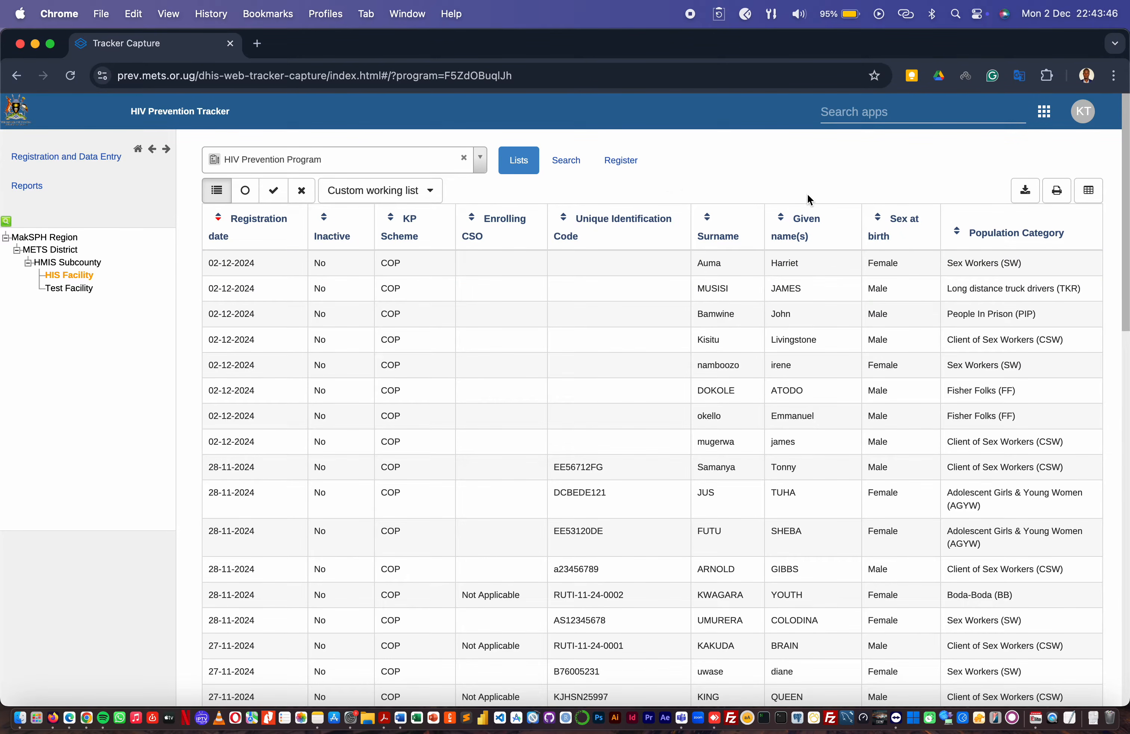
View the file formats available for downloading the client list, without downloading anything
scroll(808, 194, "up", 5)
scroll(772, 241, "right", 5)
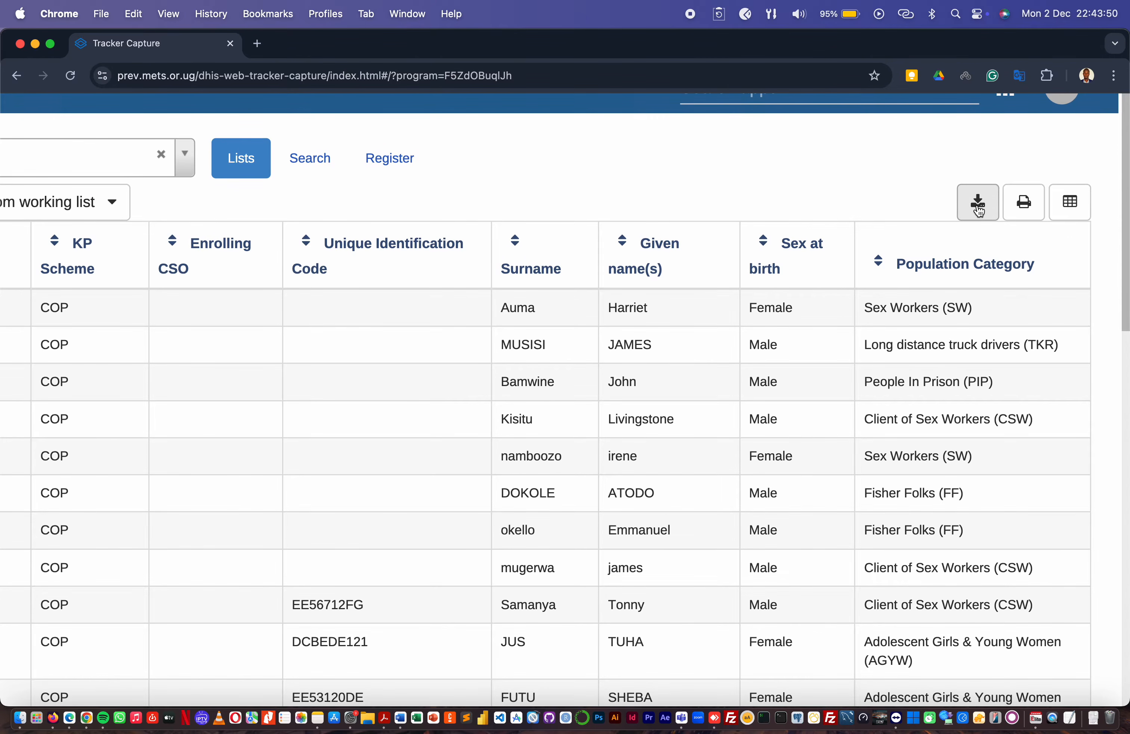
left_click(978, 205)
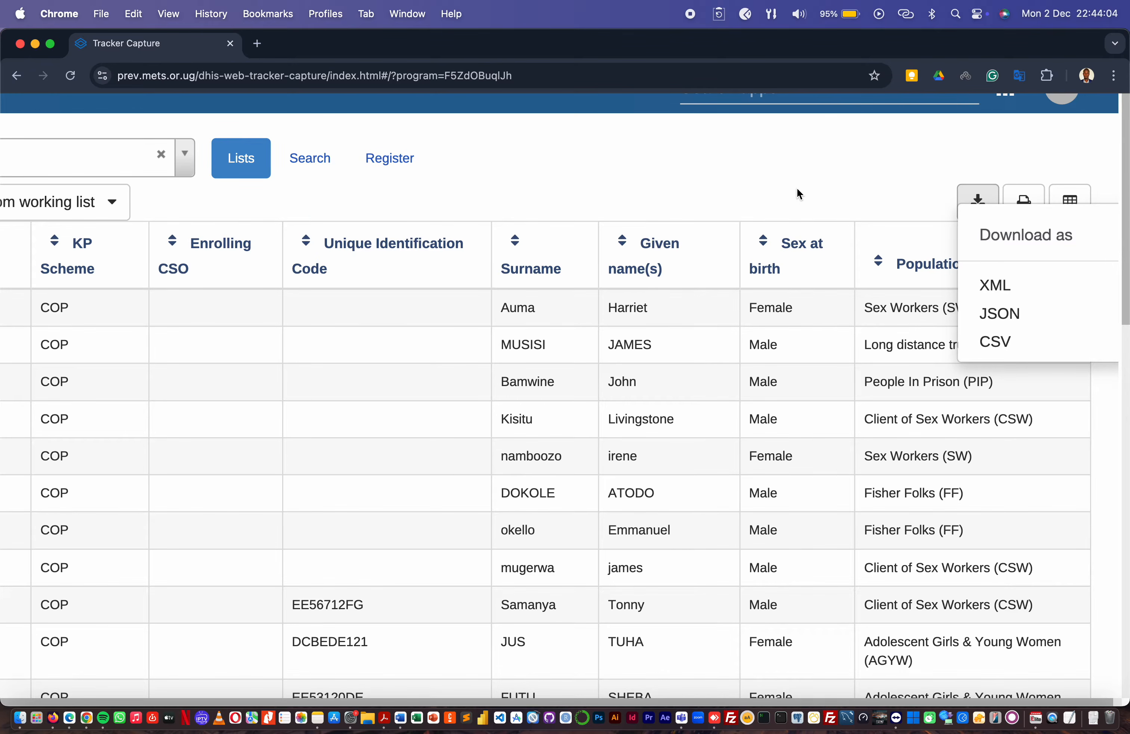
left_click(836, 180)
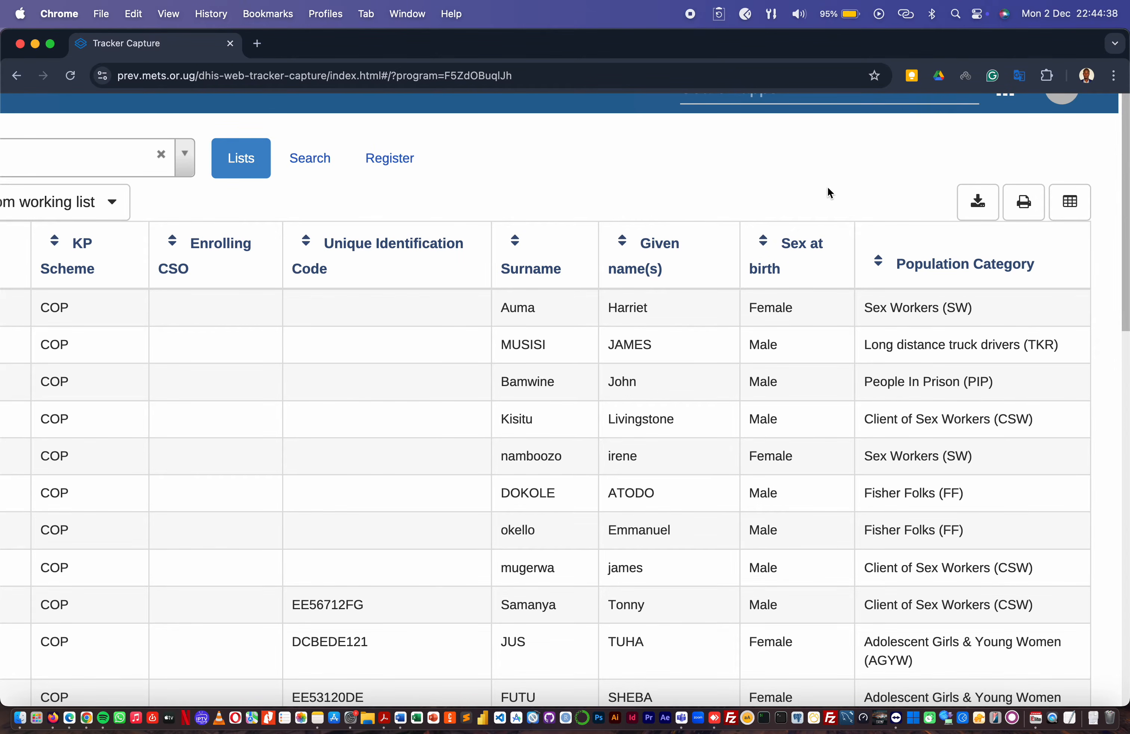
Examine the enrollment status filters and the custom working list option above the HIS Facility client list
key("super+minus")
key("super+minus")
key("super+minus")
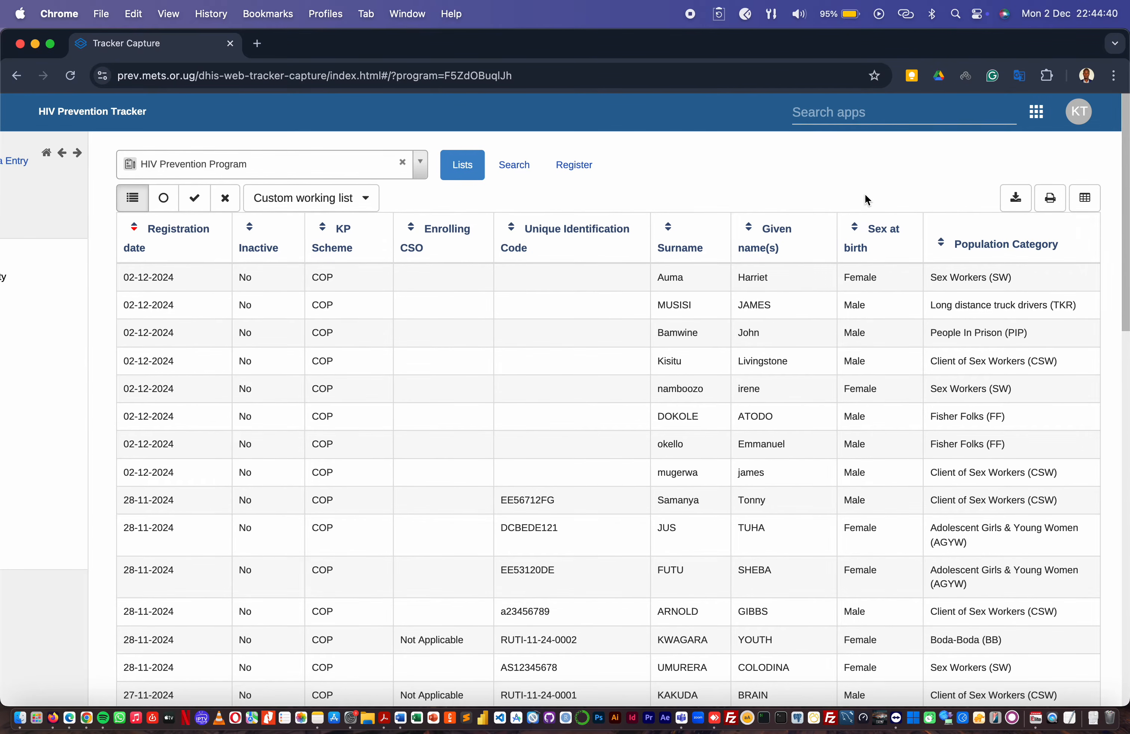
scroll(866, 195, "left", 3)
scroll(316, 216, "up", 5)
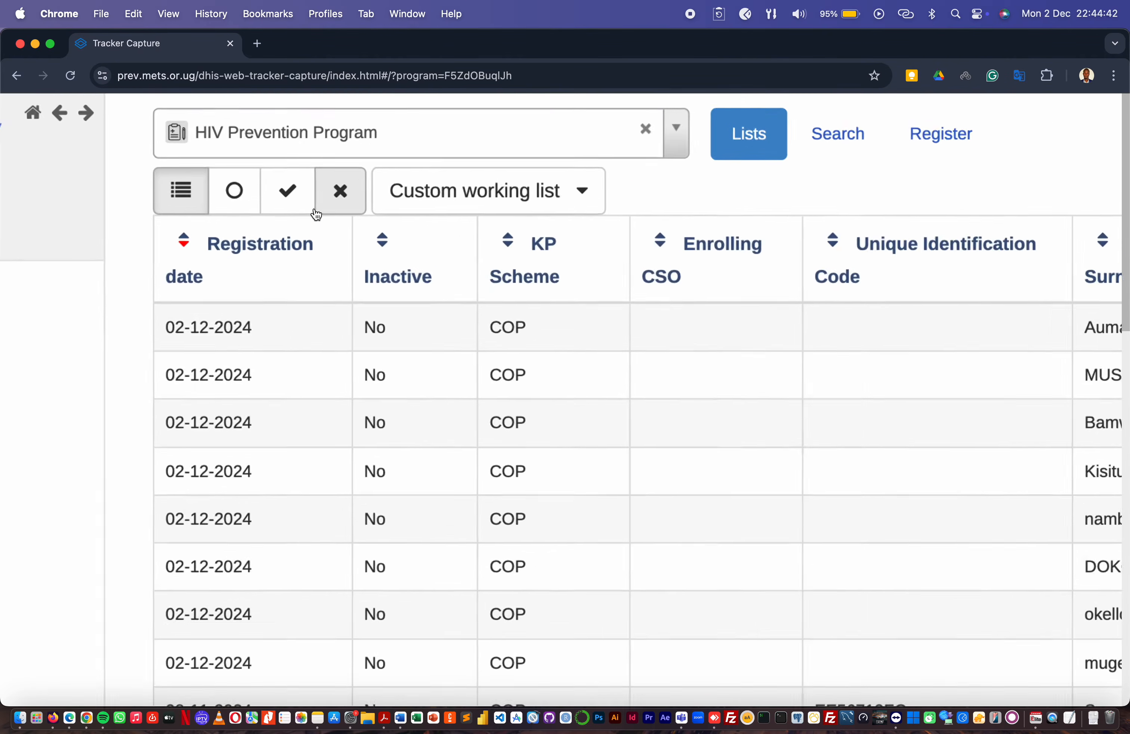
scroll(317, 214, "up", 2)
scroll(317, 216, "up", 2)
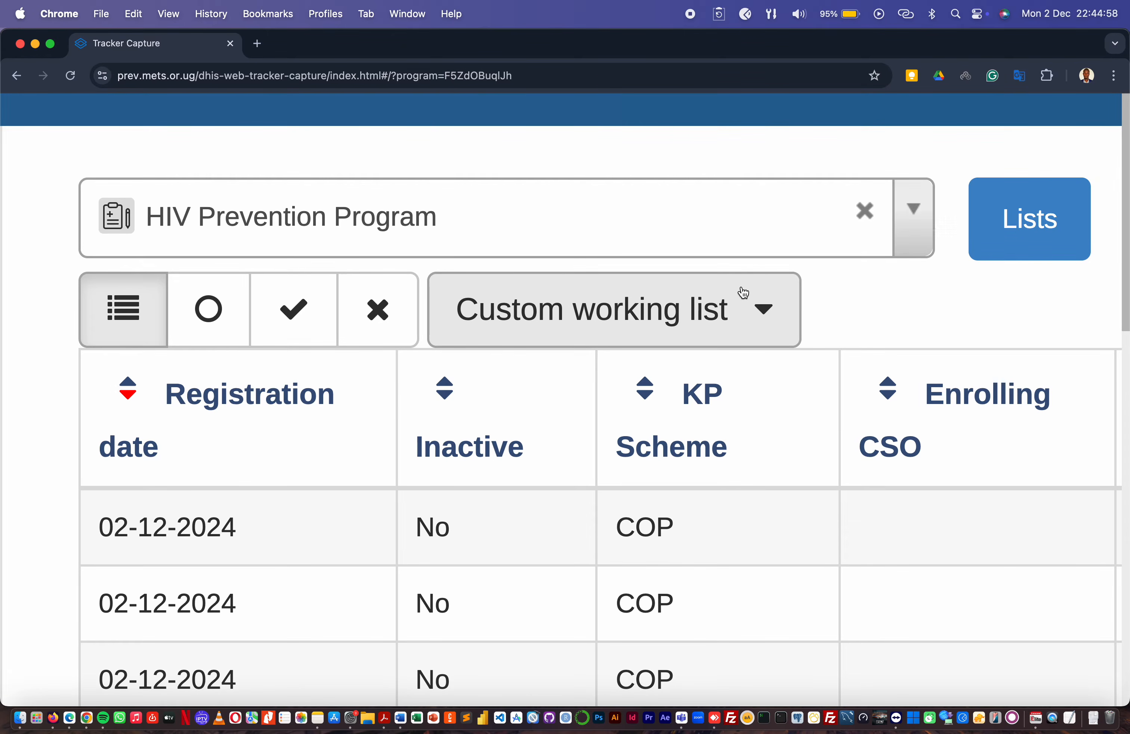
scroll(741, 292, "down", 2)
scroll(741, 292, "down", 2)
scroll(808, 306, "down", 2)
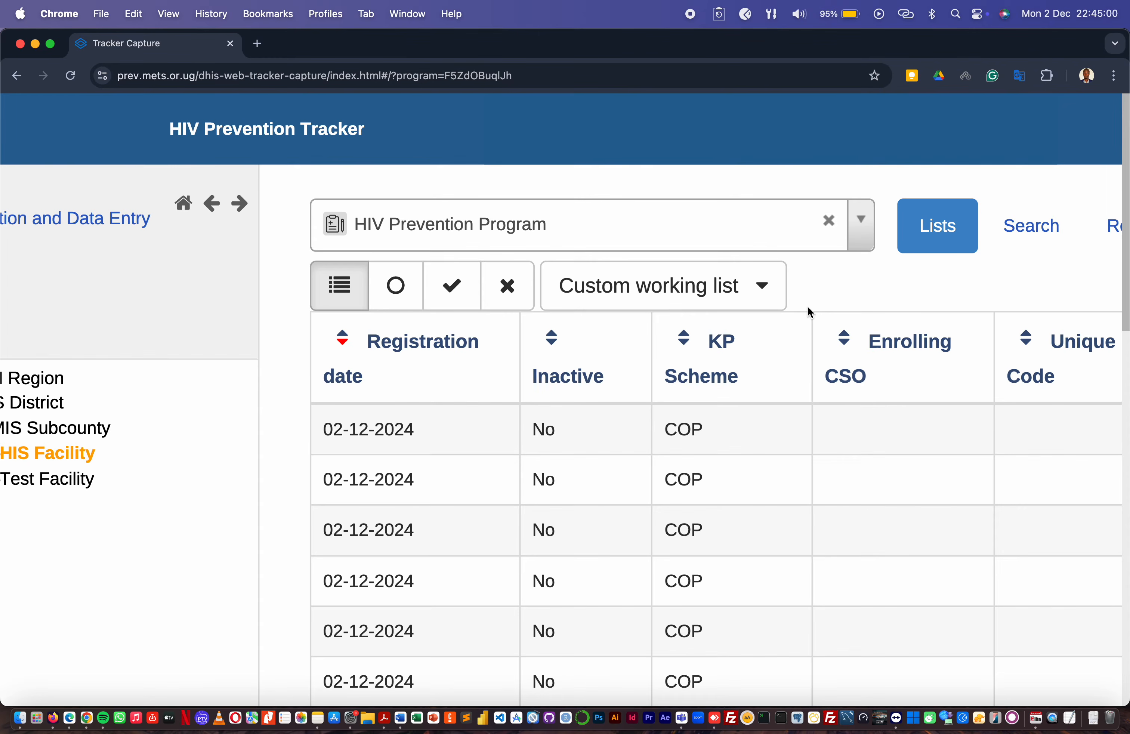
Examine the filter criteria available for a custom working list, from organisation unit scope through Client Unique ID Generator, without running a search
left_click(761, 298)
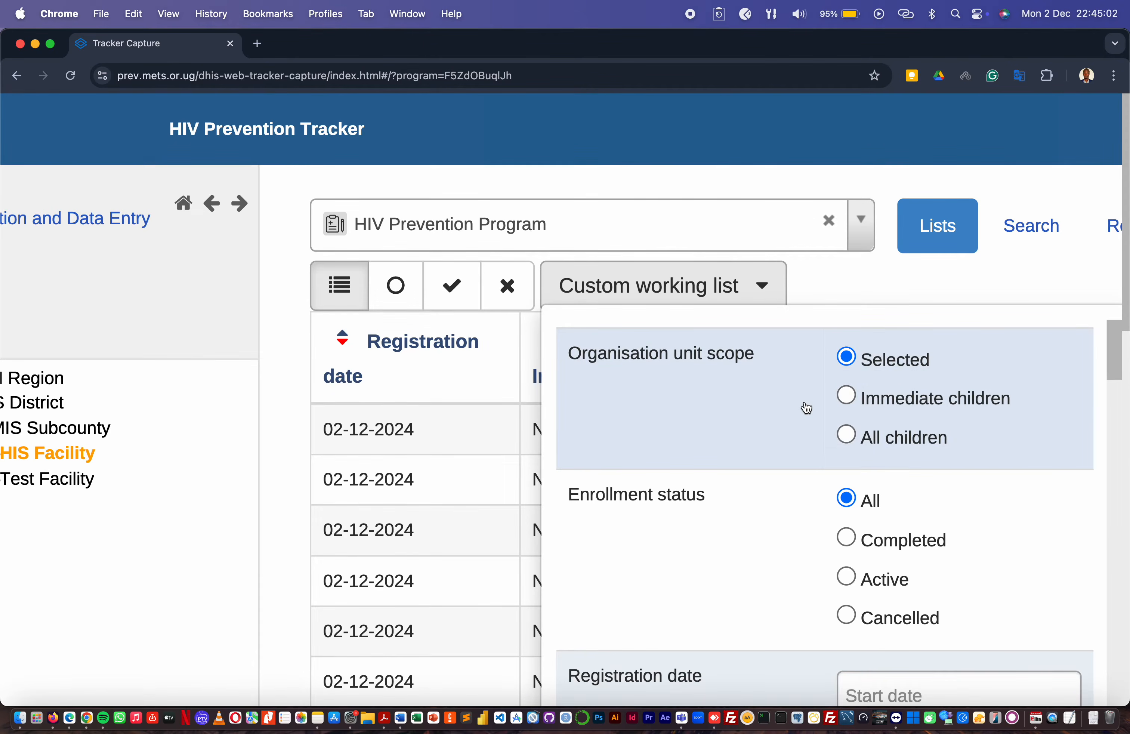
scroll(806, 407, "down", 2)
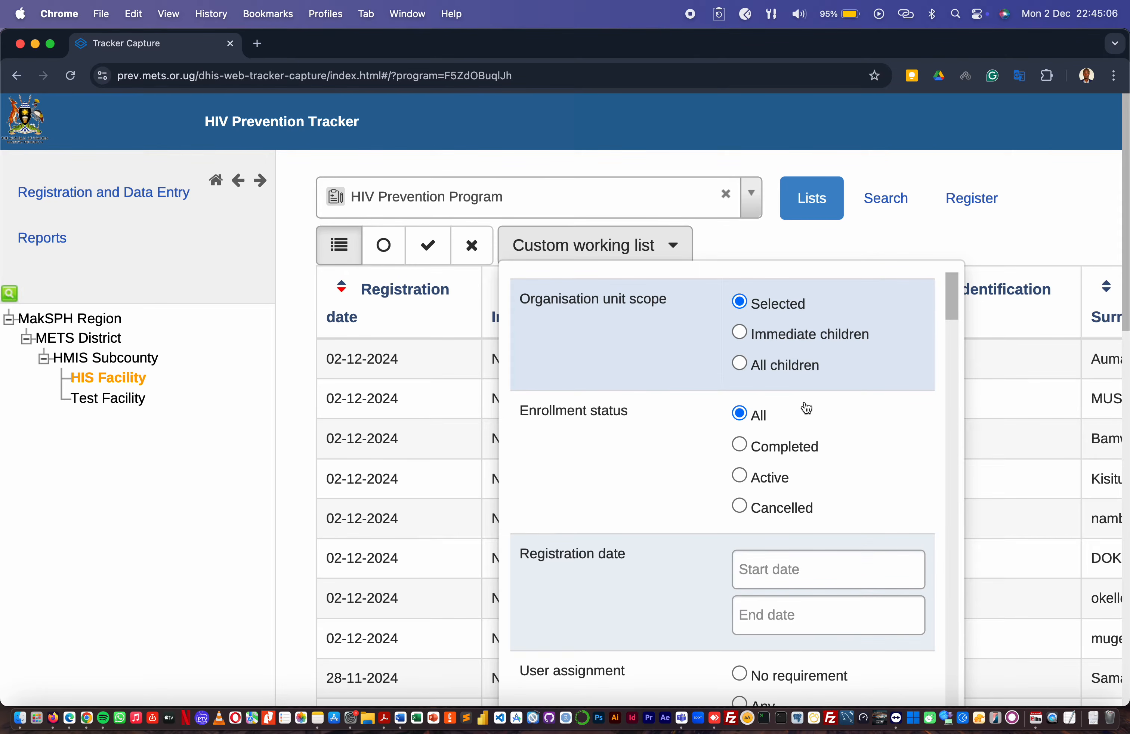
scroll(806, 407, "down", 3)
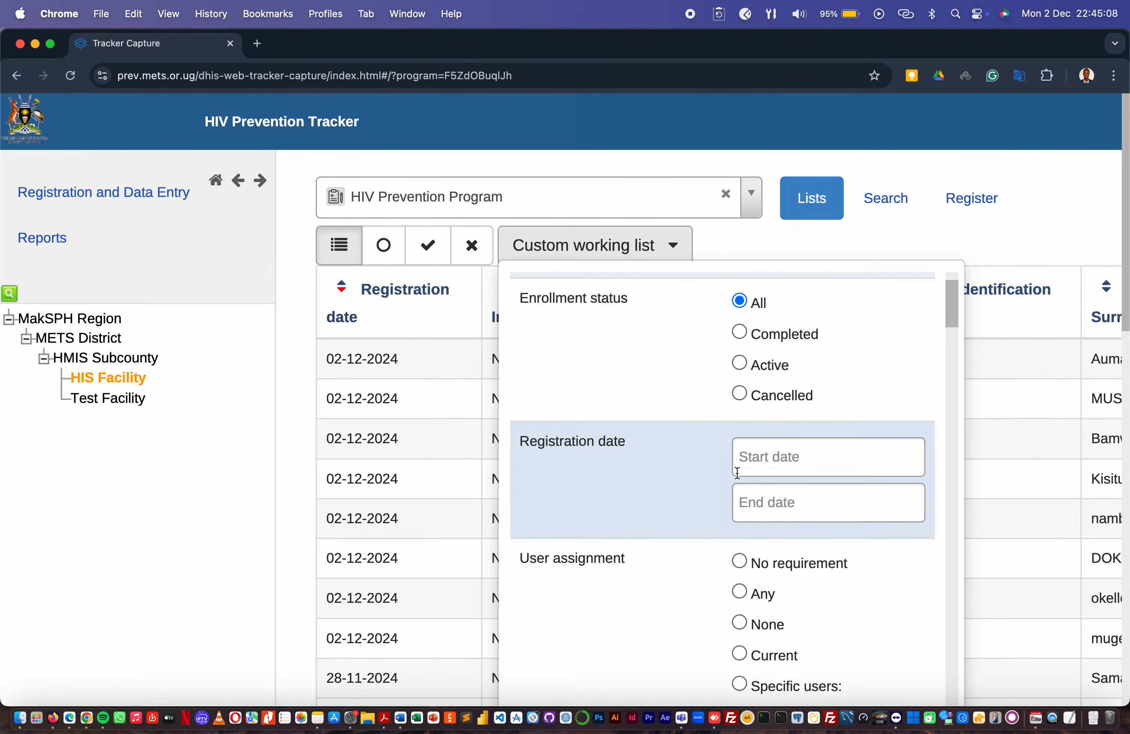
scroll(665, 512, "down", 5)
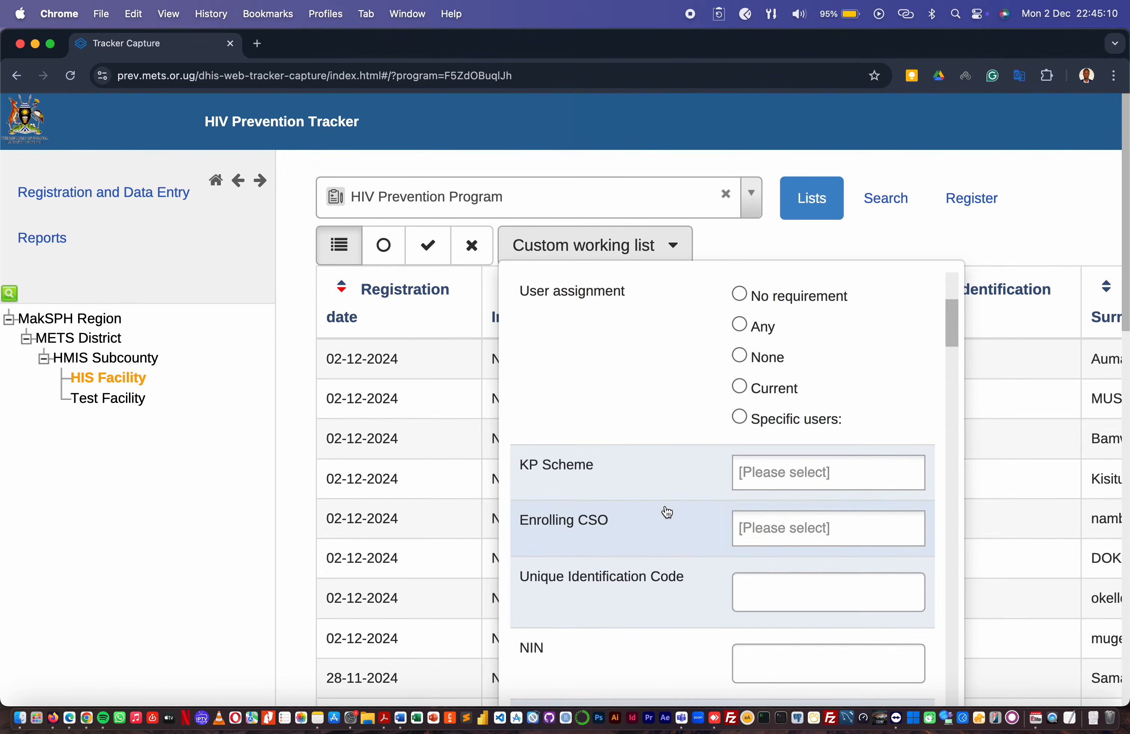
scroll(681, 492, "down", 5)
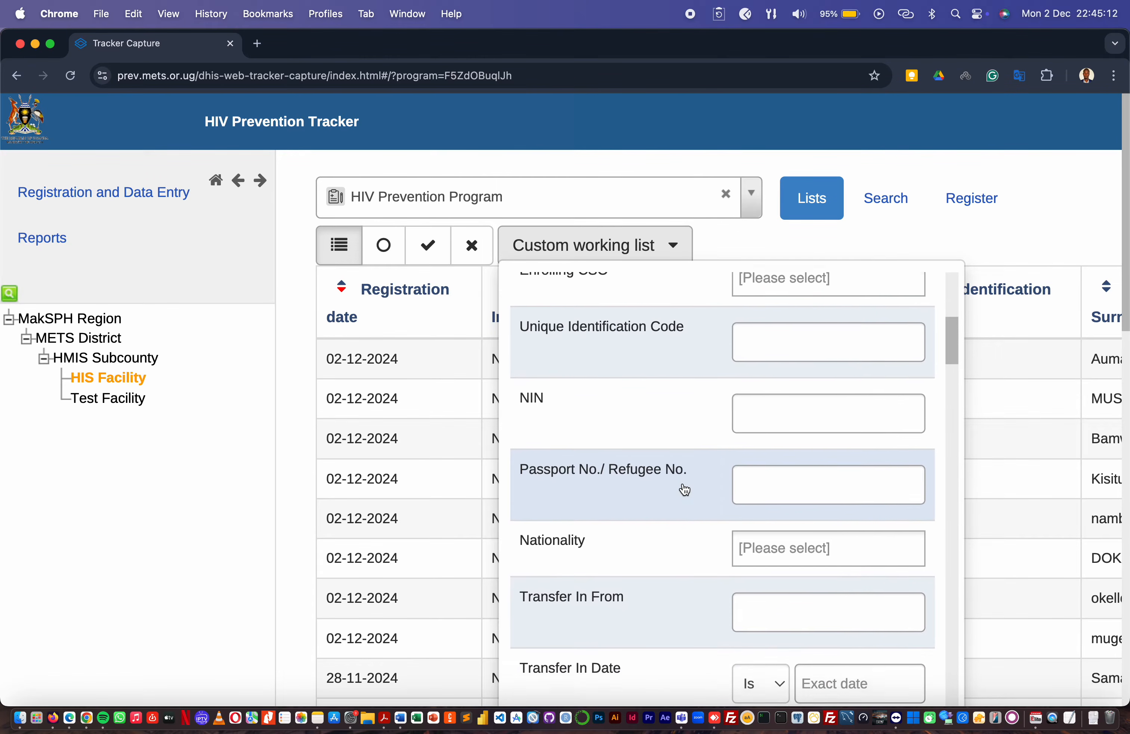
scroll(683, 490, "down", 1)
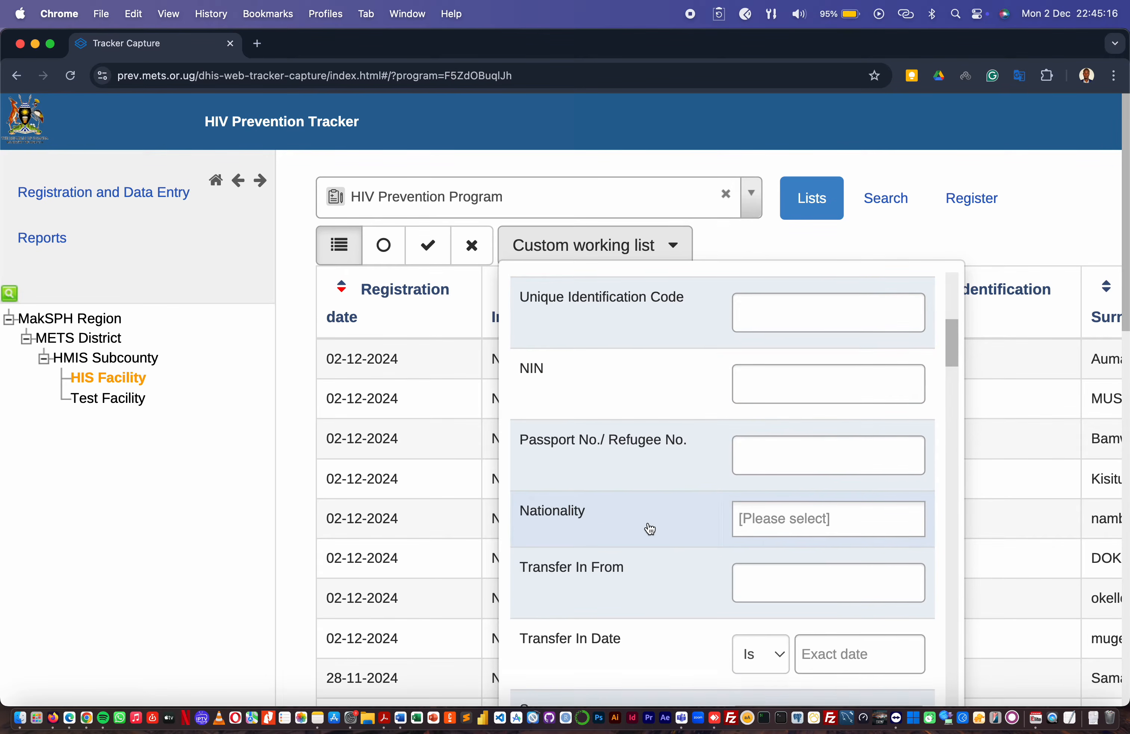
scroll(650, 529, "down", 15)
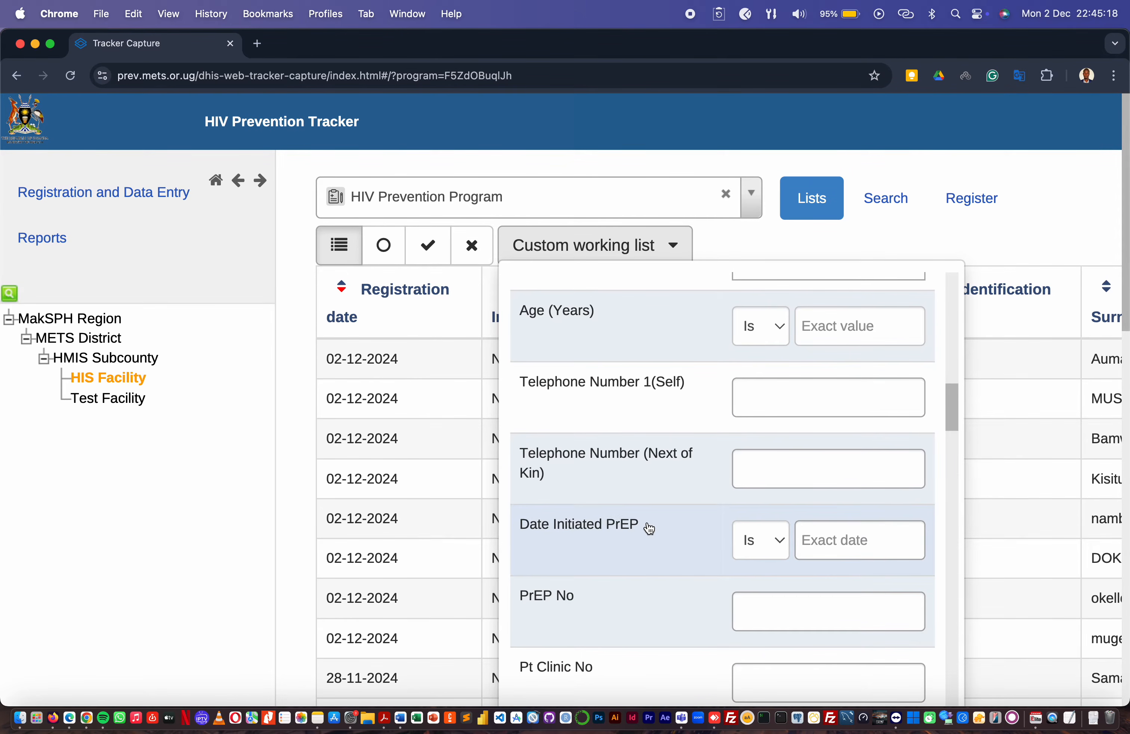
scroll(650, 528, "down", 5)
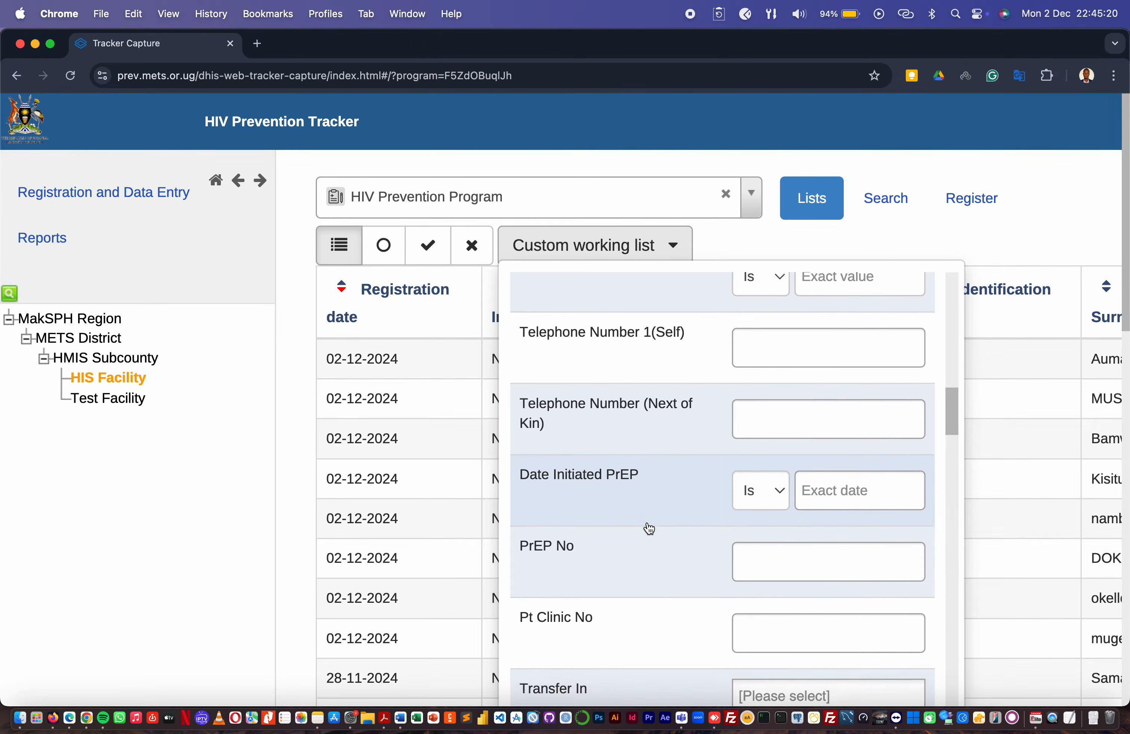
scroll(650, 529, "down", 10)
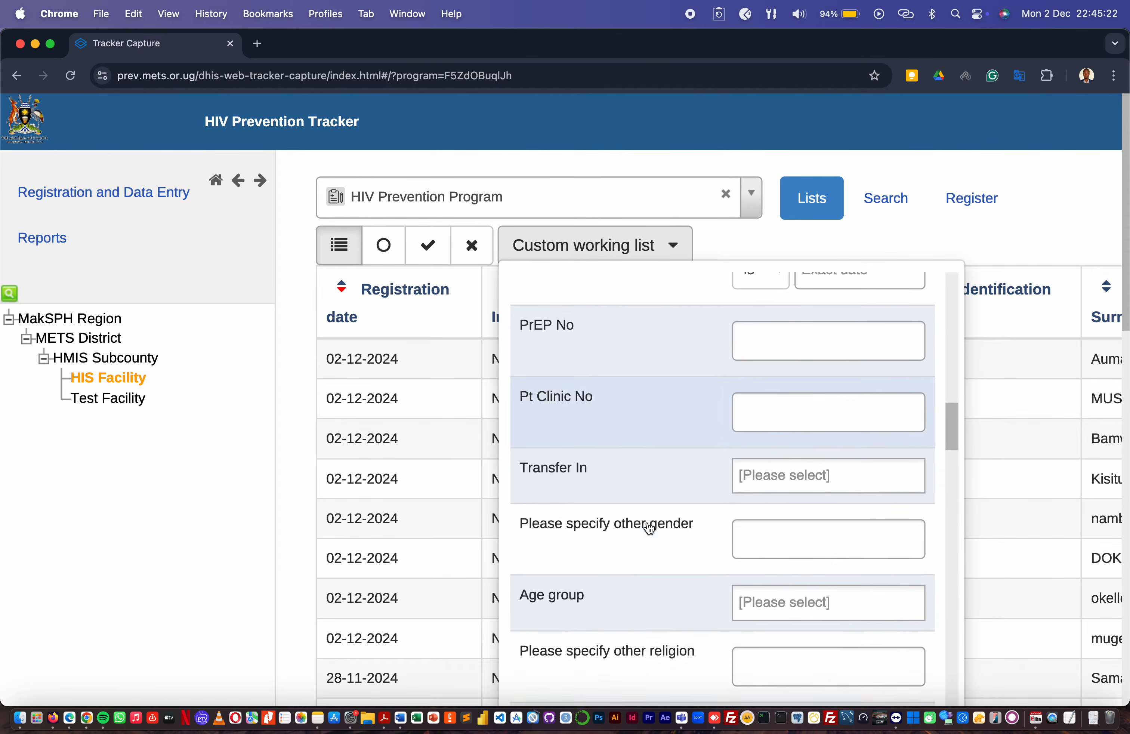
scroll(649, 528, "down", 20)
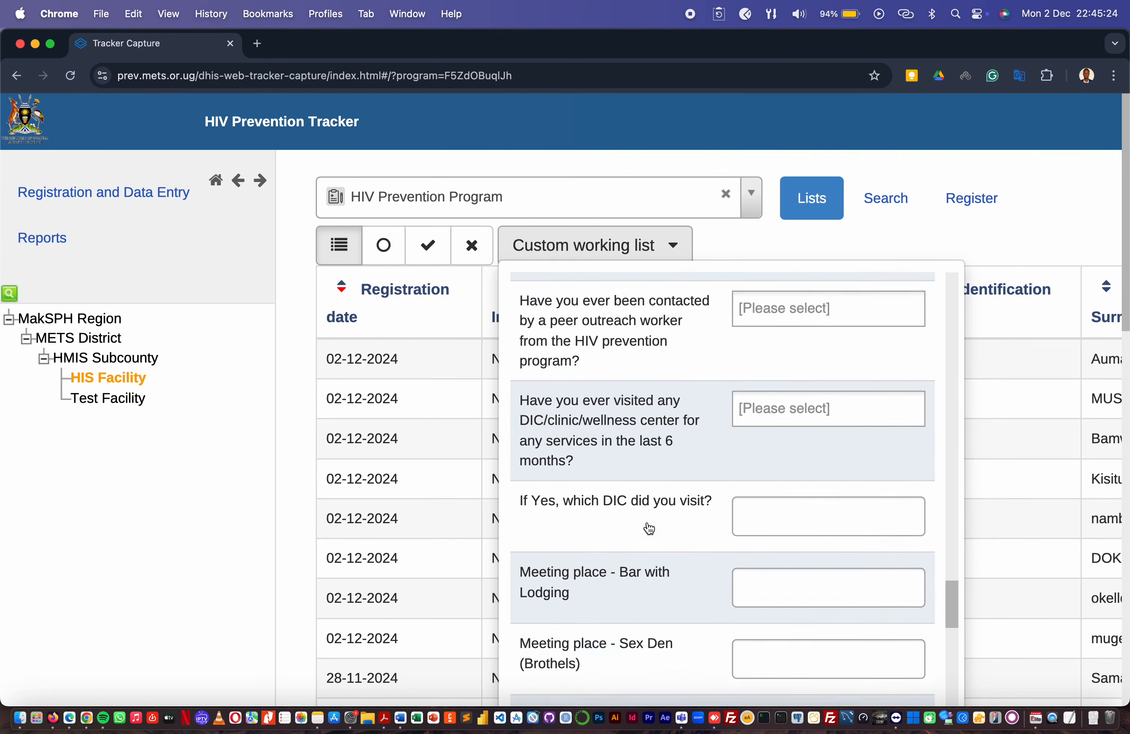
scroll(649, 527, "down", 10)
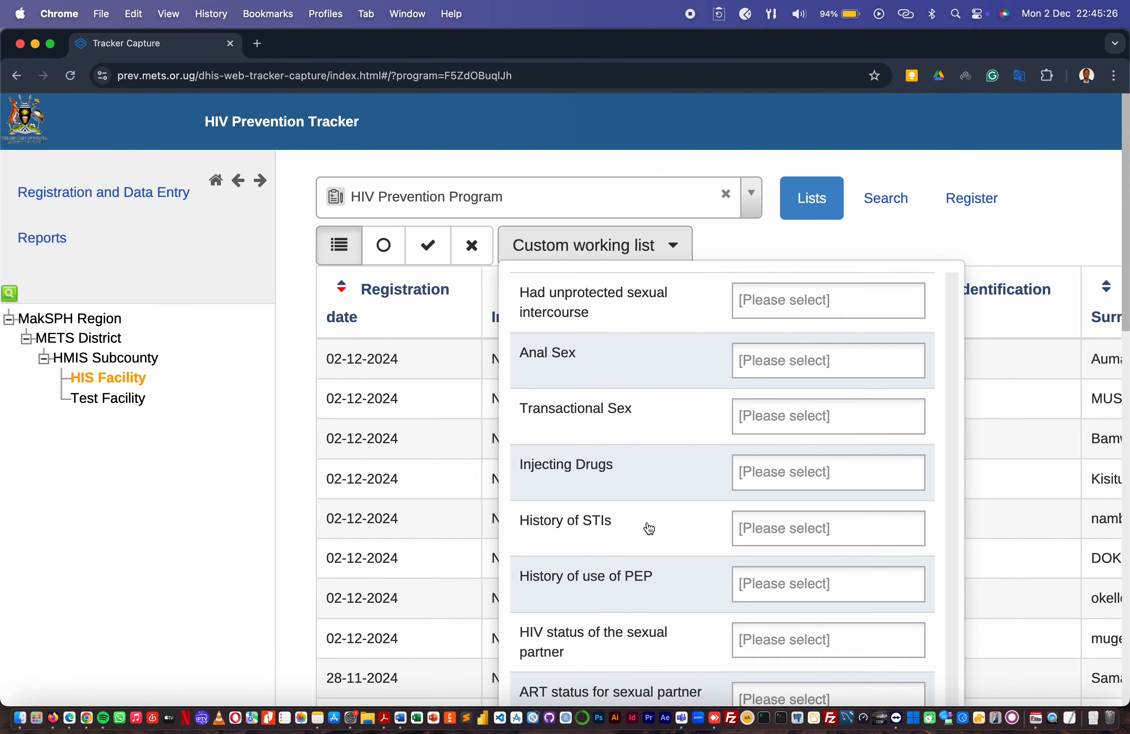
key("super+minus")
scroll(648, 527, "down", 5)
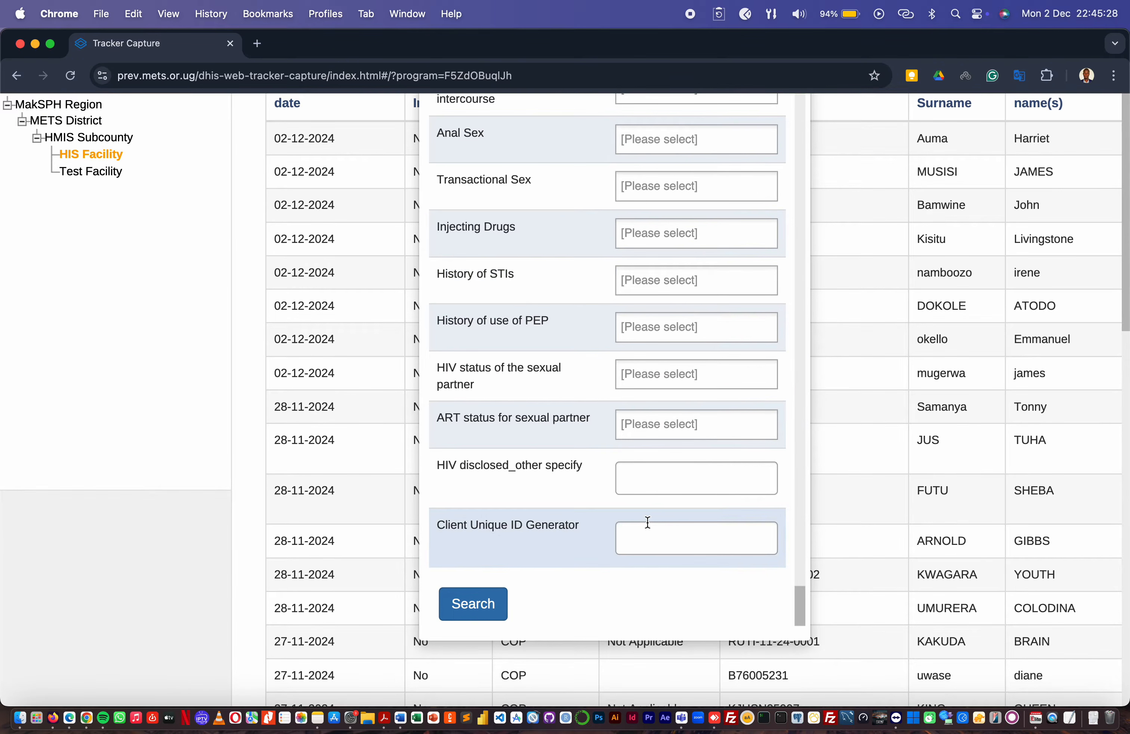
scroll(648, 522, "down", 5)
scroll(646, 525, "up", 5)
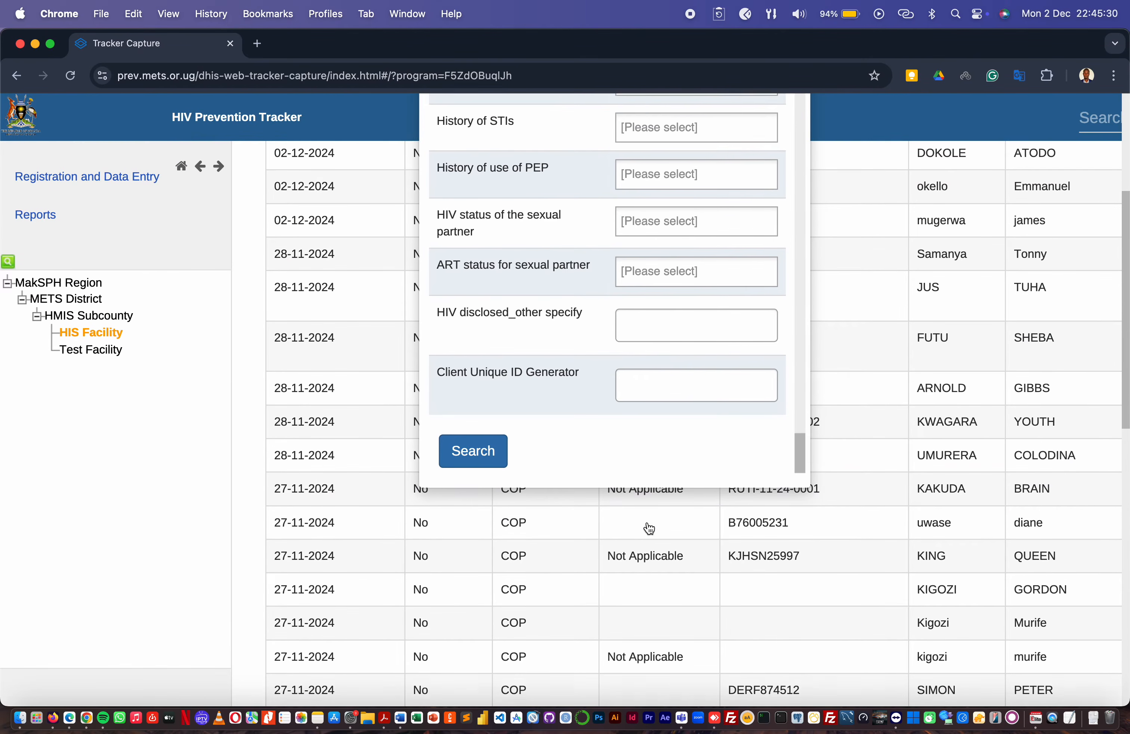
scroll(837, 469, "up", 5)
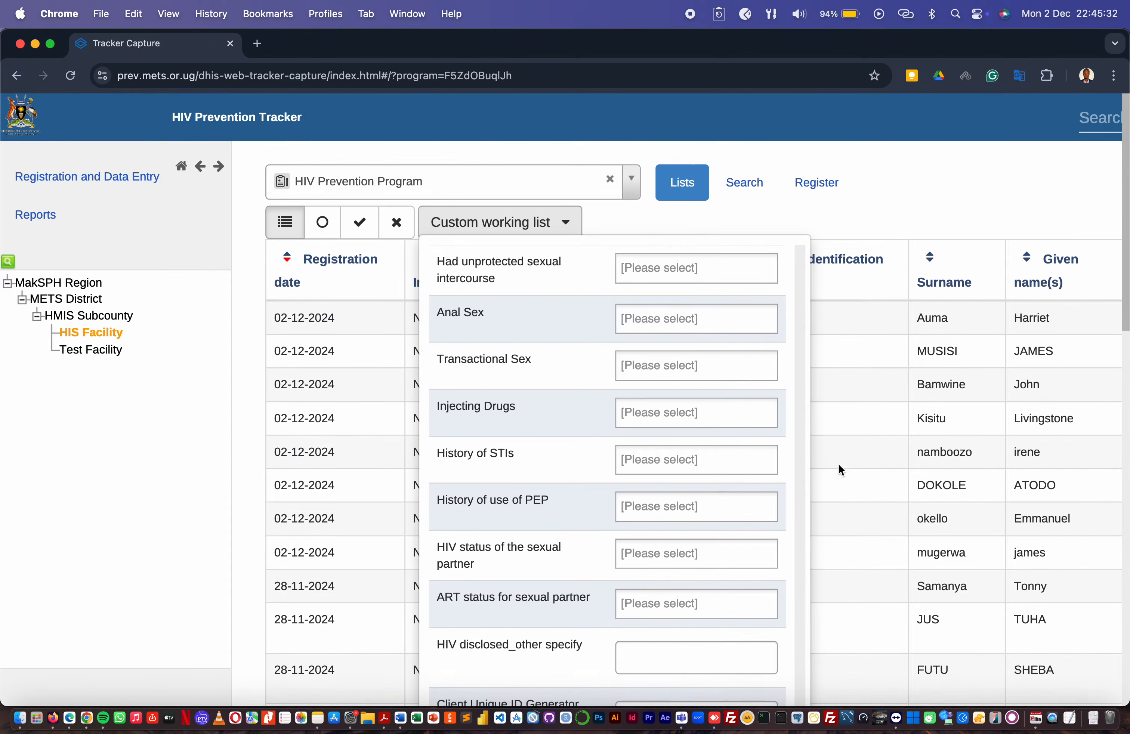
left_click(925, 214)
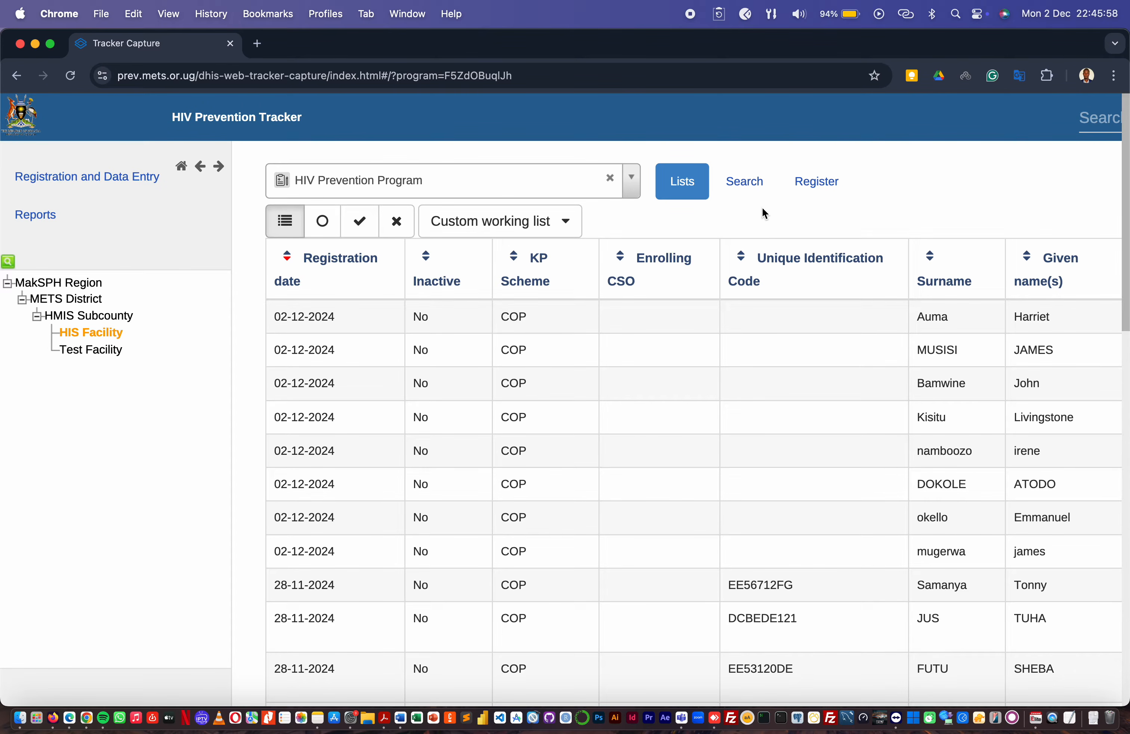
Examine the person search form's Unique Identification Code, Client Unique ID Generator, Surname and Given name(s) fields without entering anything
left_click(746, 191)
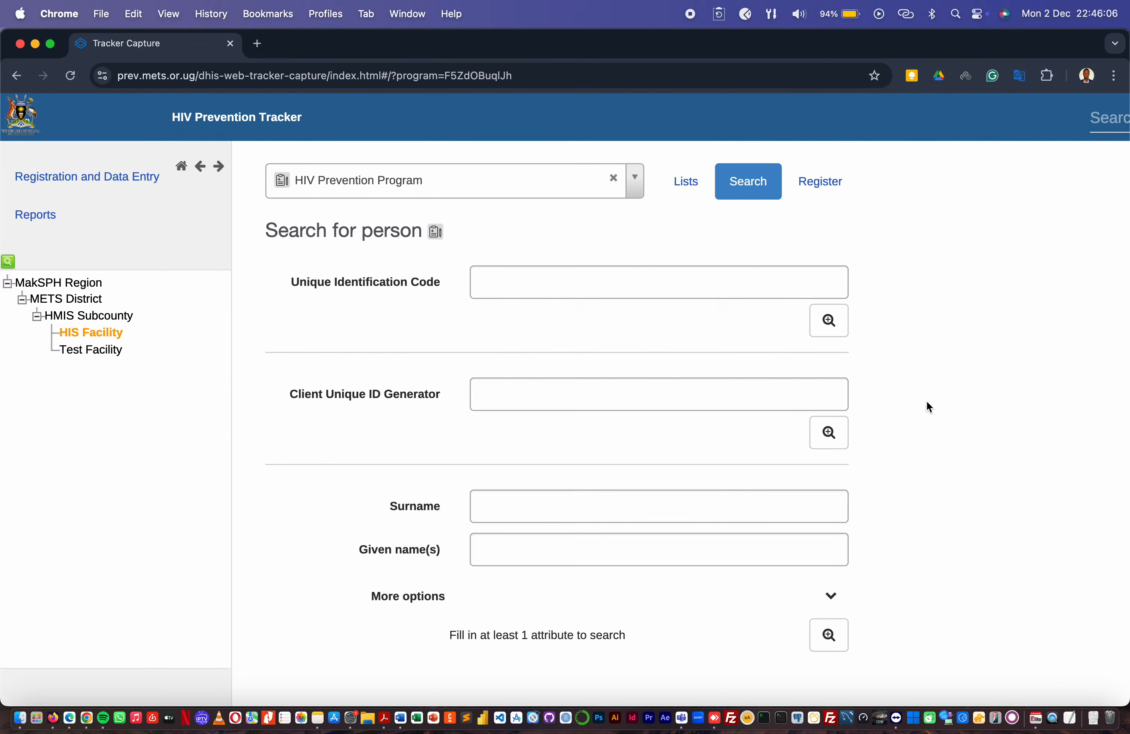
scroll(927, 402, "down", 1)
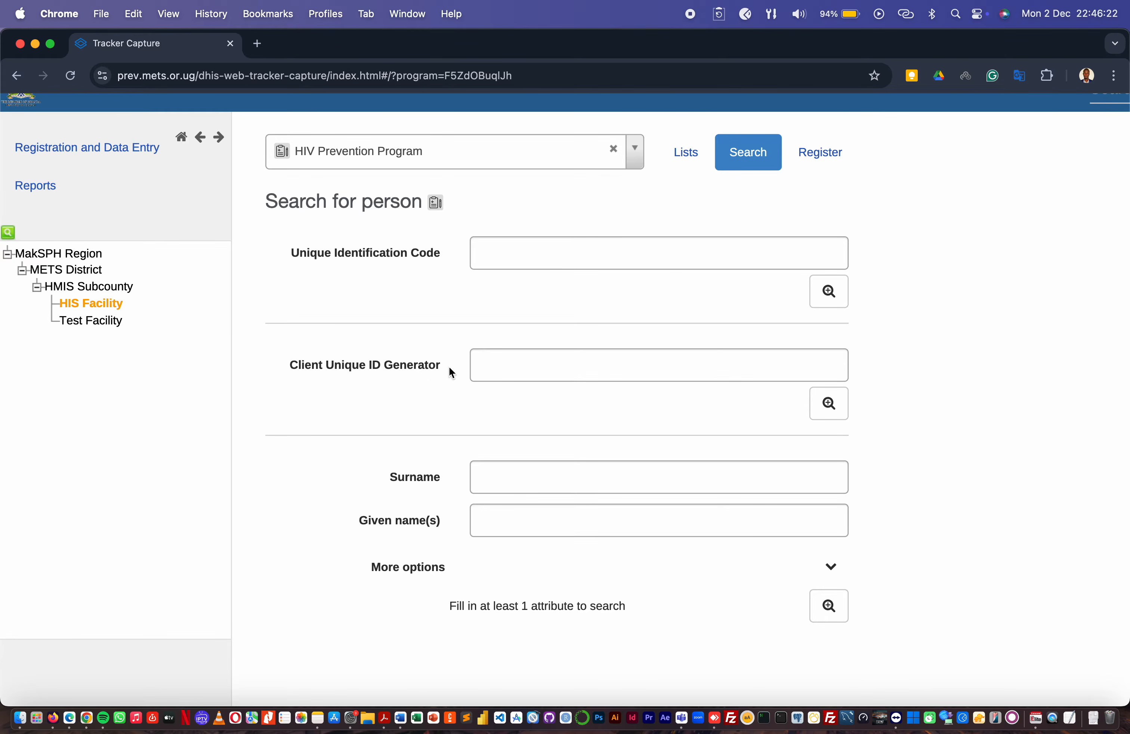
left_click(495, 366)
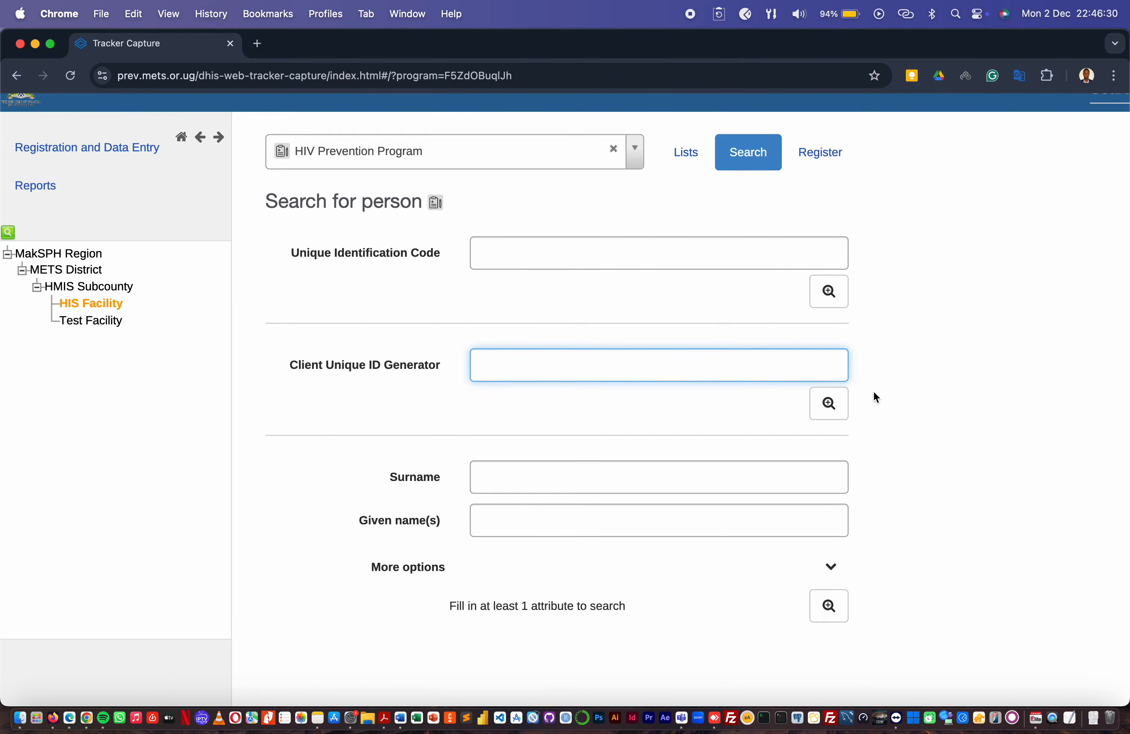
scroll(936, 405, "down", 2)
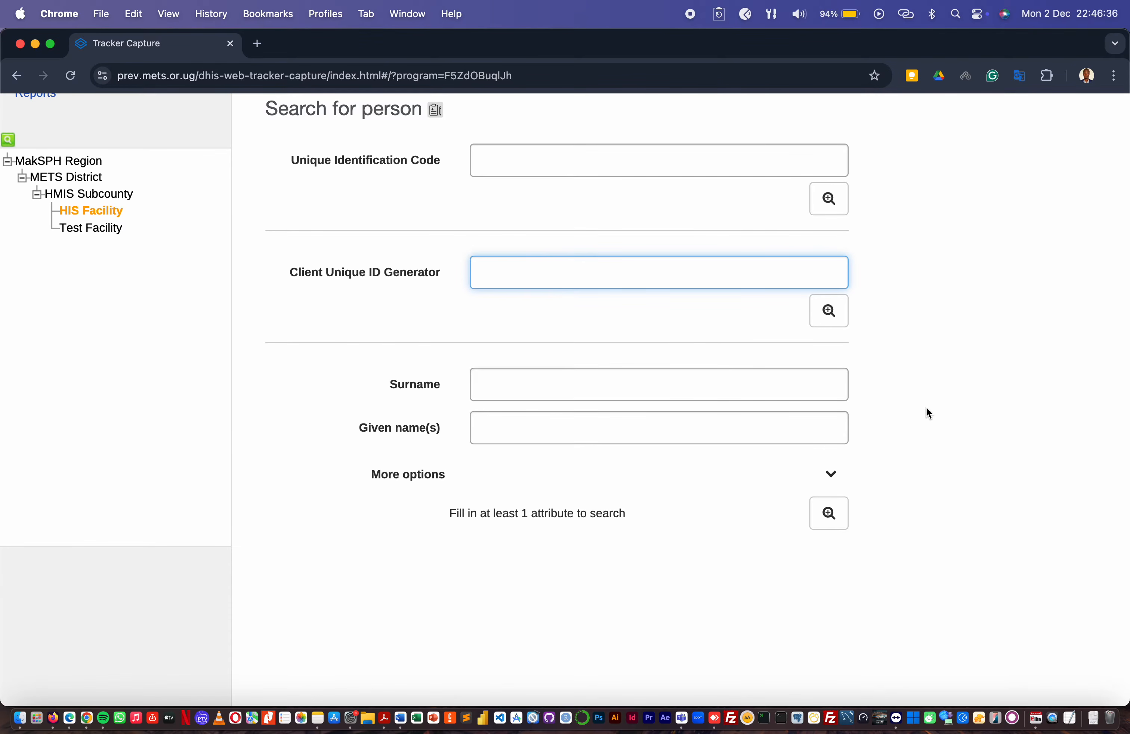
scroll(927, 407, "up", 5)
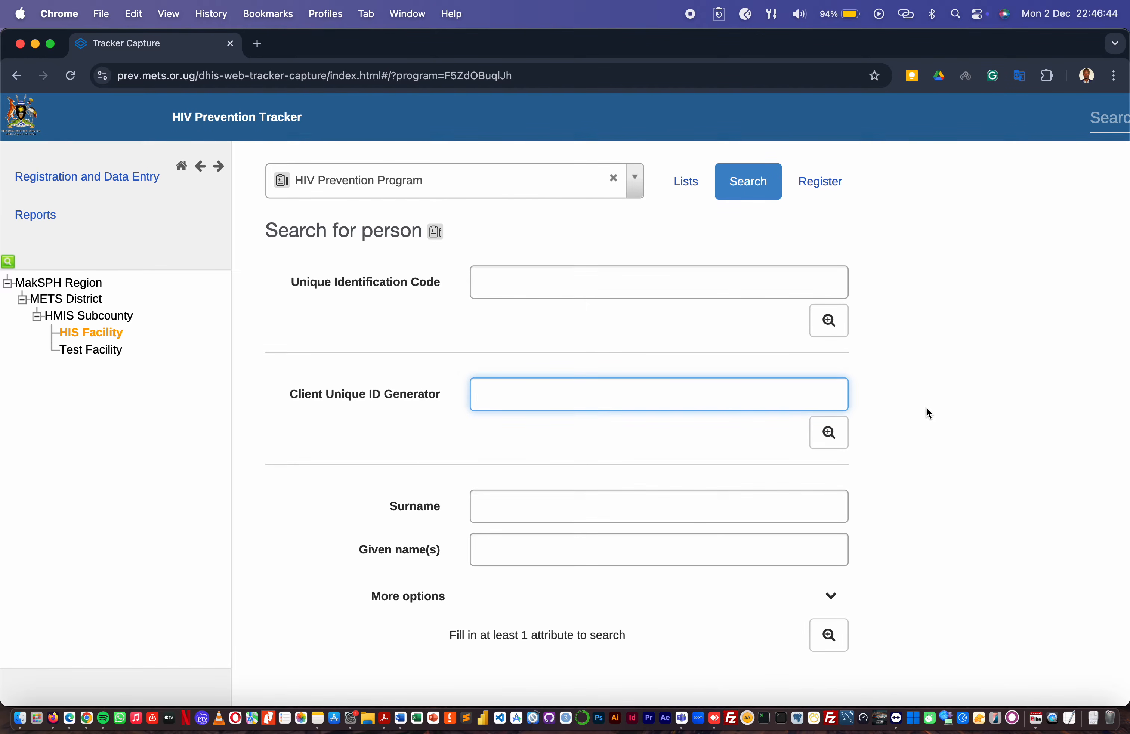
Open the client registration form for HIS Facility and review its Enrollment, Service Model and Client Information sections
left_click(820, 192)
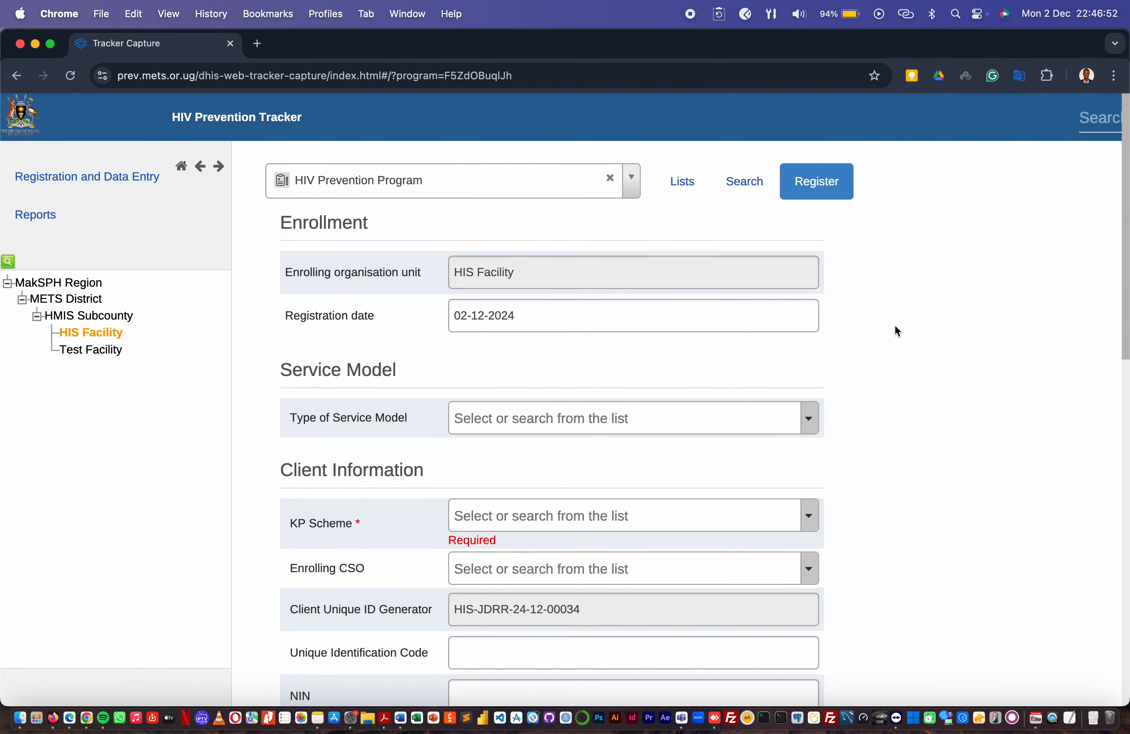
scroll(904, 415, "down", 3)
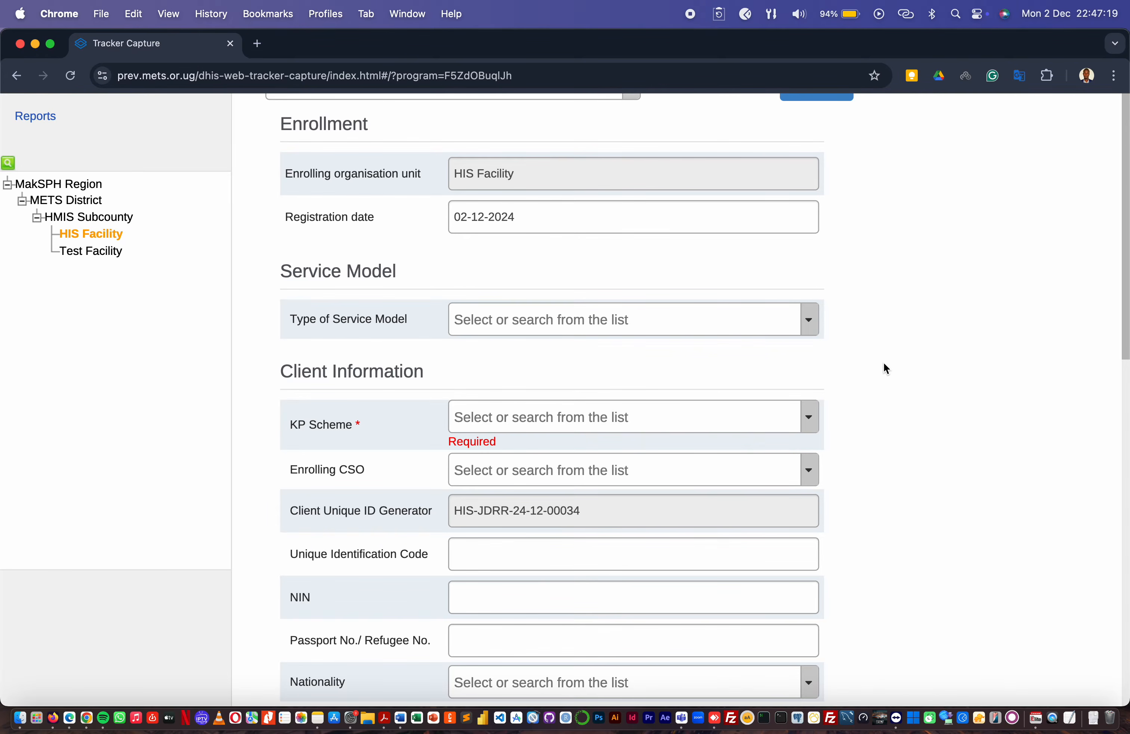
scroll(810, 258, "up", 2)
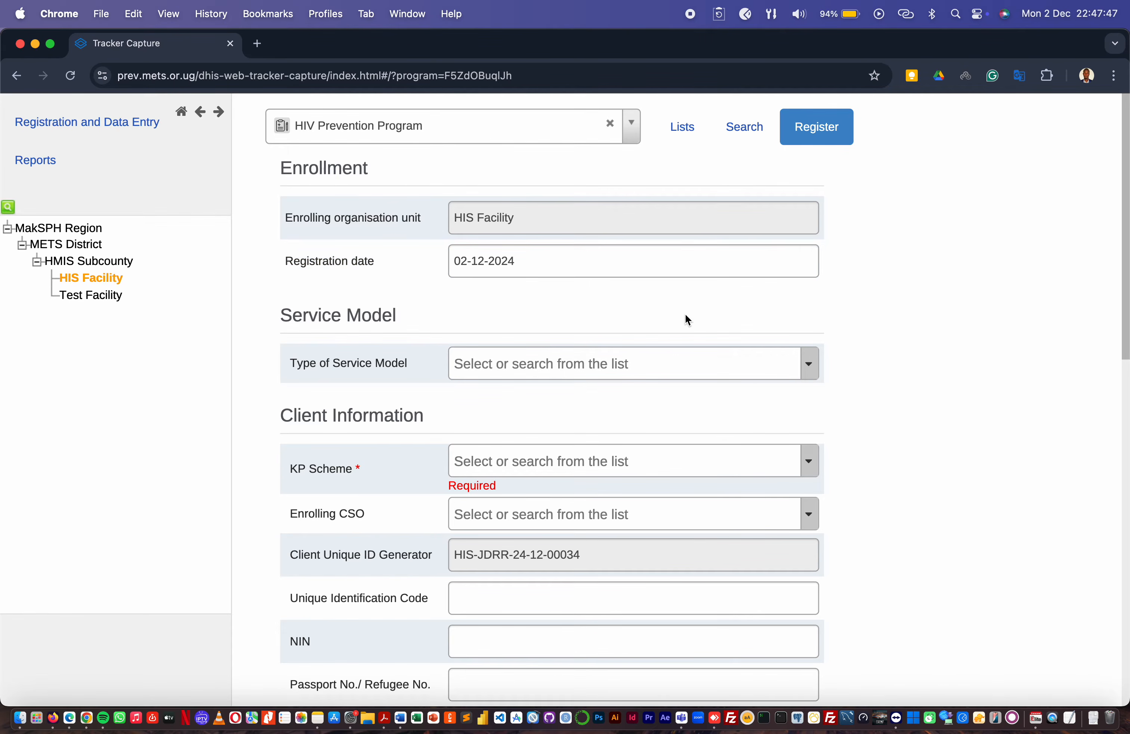
scroll(839, 334, "down", 1)
scroll(839, 339, "down", 1)
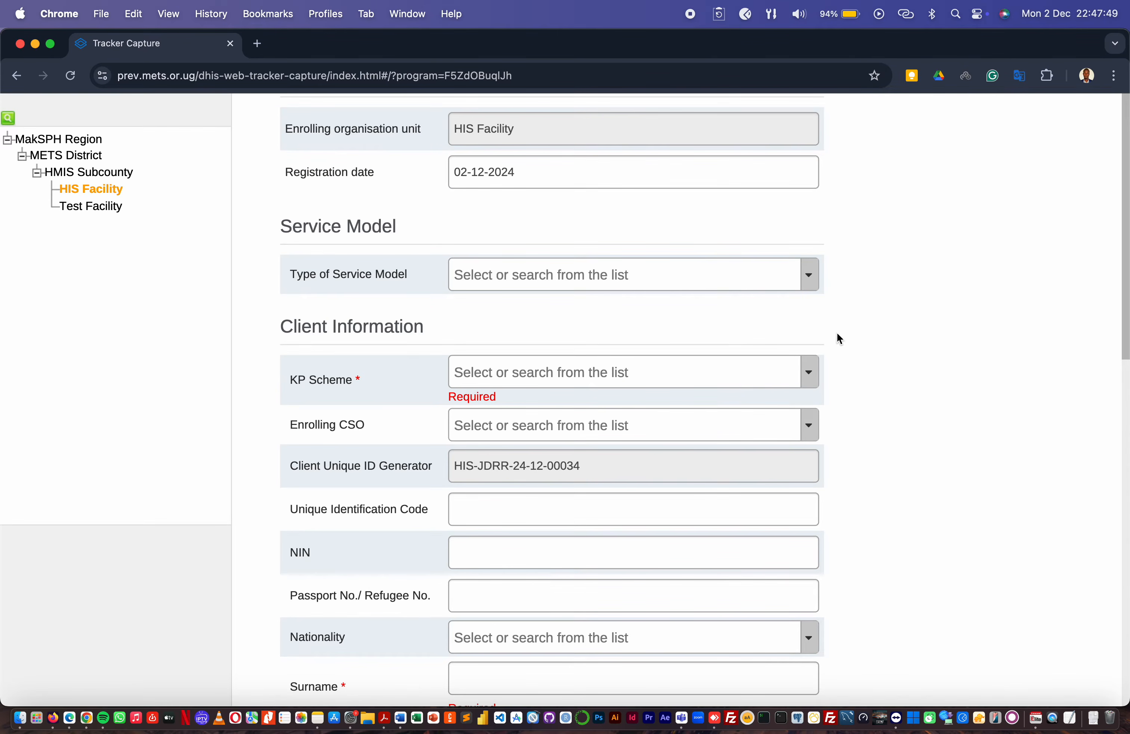
Set the Type of Service Model to Health Facility and the Name of Facility Entry Point to OPD
left_click(808, 279)
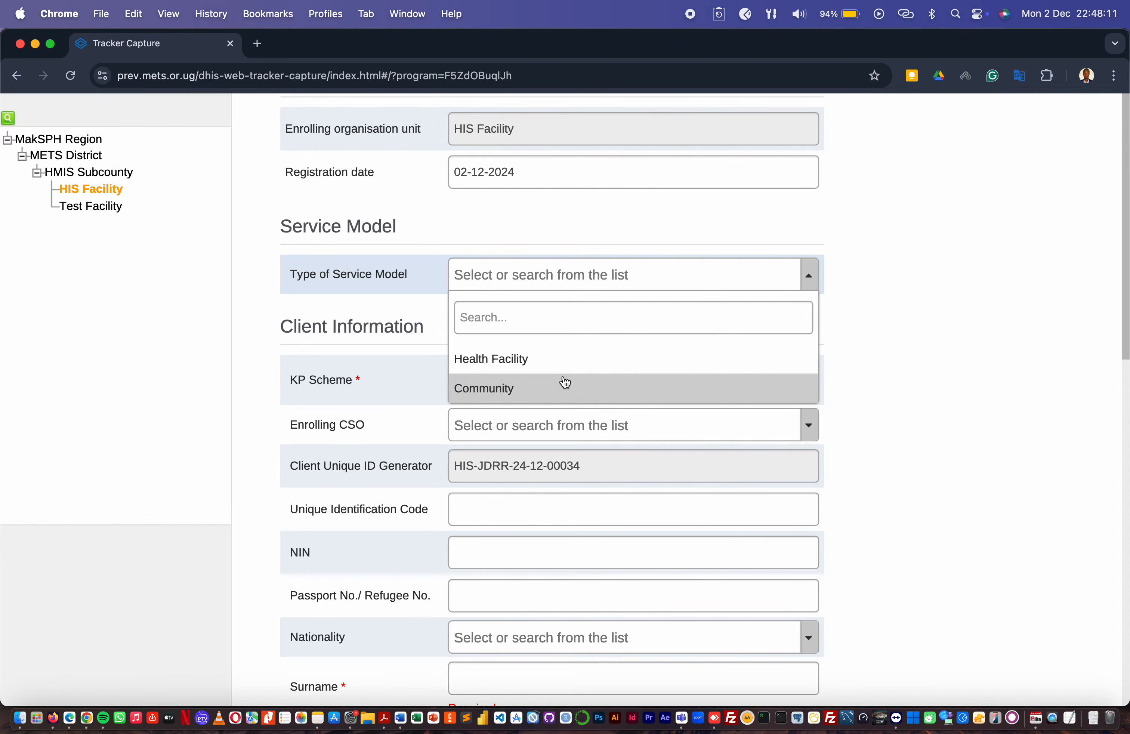
left_click(572, 365)
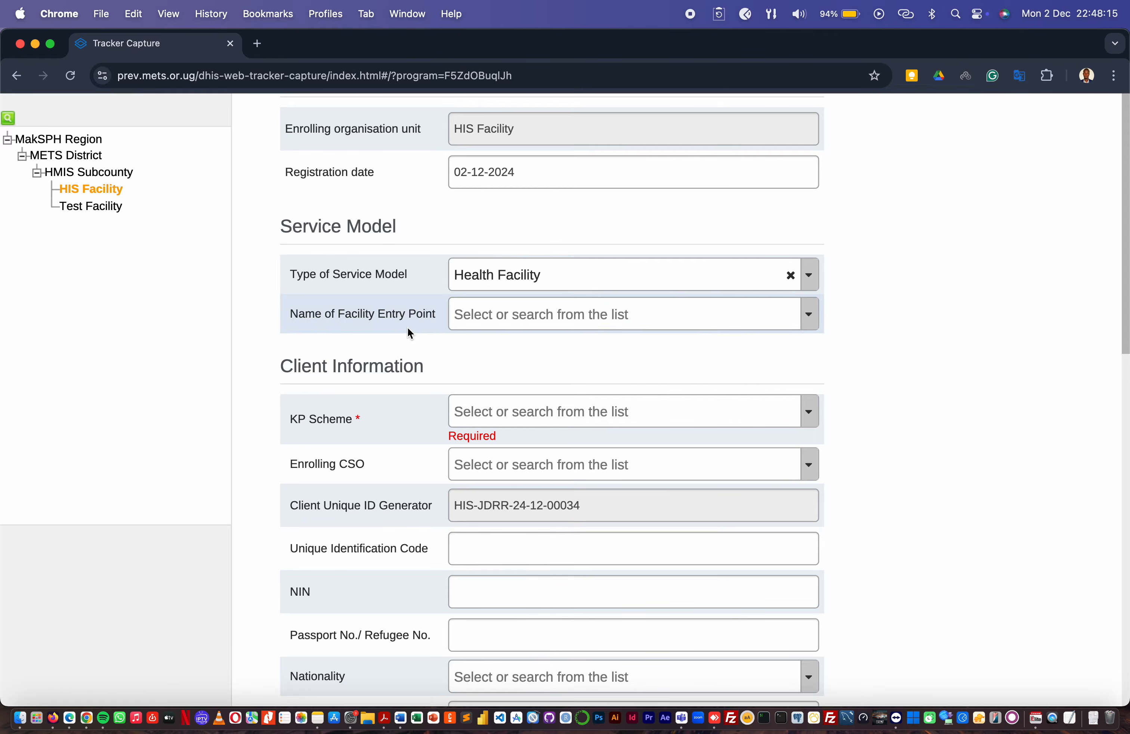
left_click(529, 315)
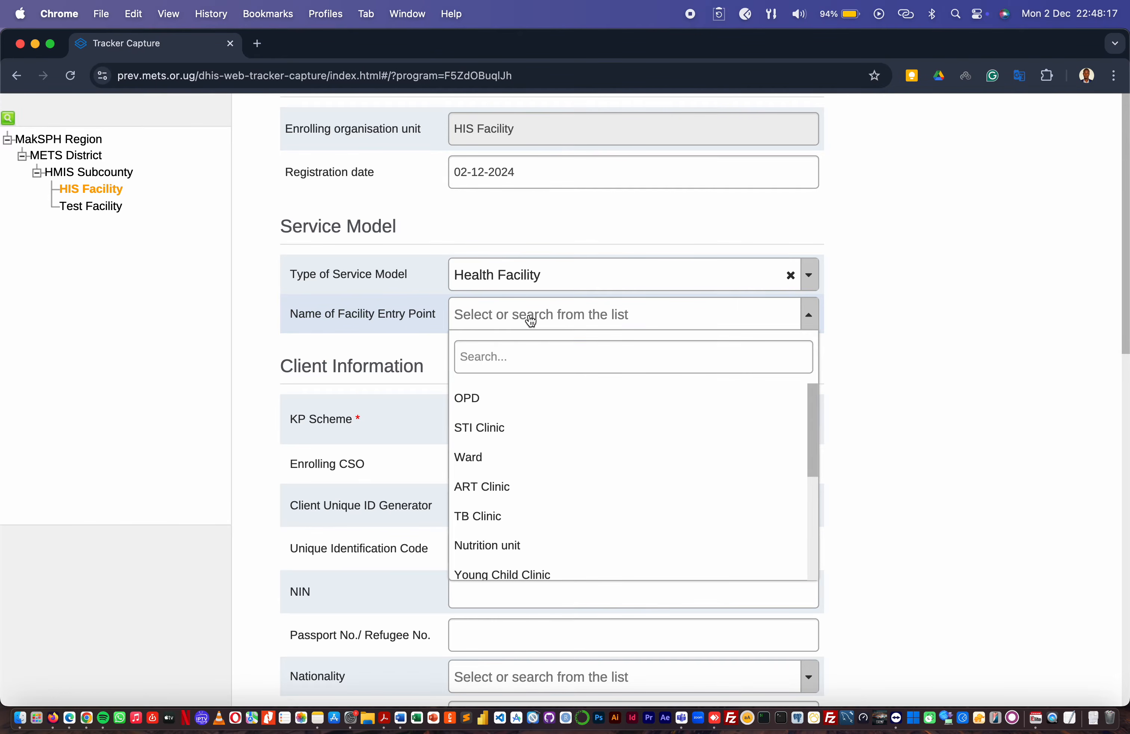
left_click(529, 403)
Set the client's KP Scheme to COP in the Client Information section
scroll(916, 394, "down", 5)
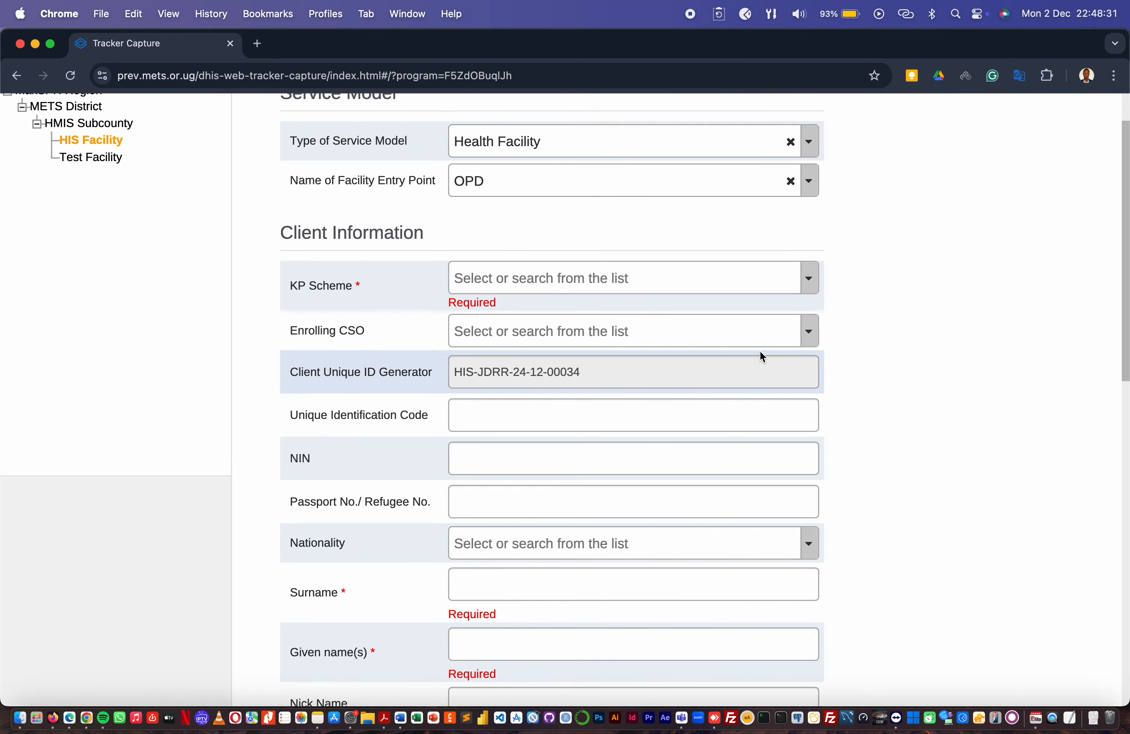
left_click(709, 279)
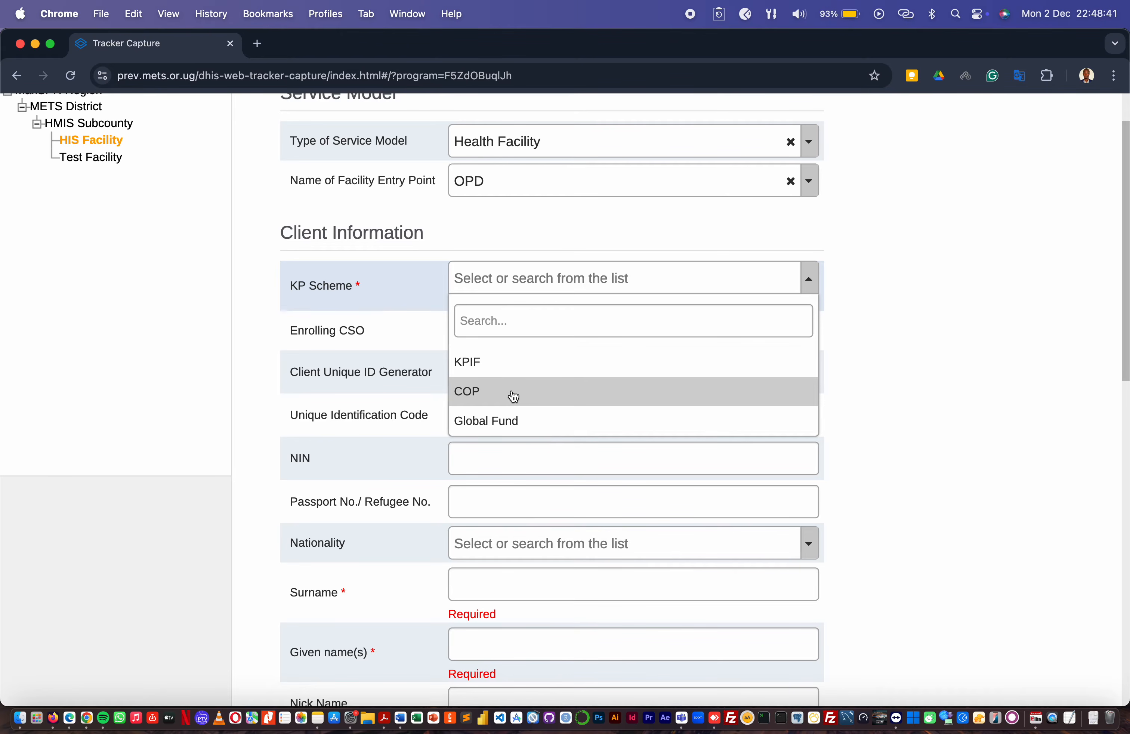
left_click(544, 396)
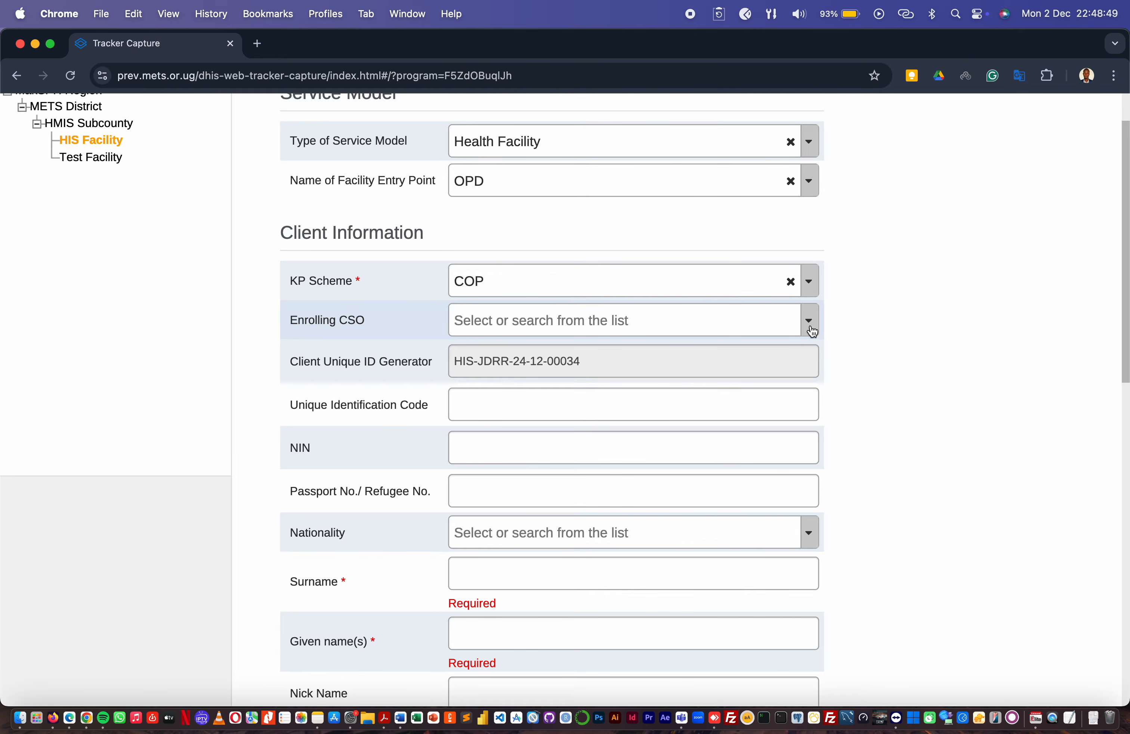
View the Enrolling CSO options without choosing one, and review the client identification, nationality, name, sex and birth date fields
left_click(774, 327)
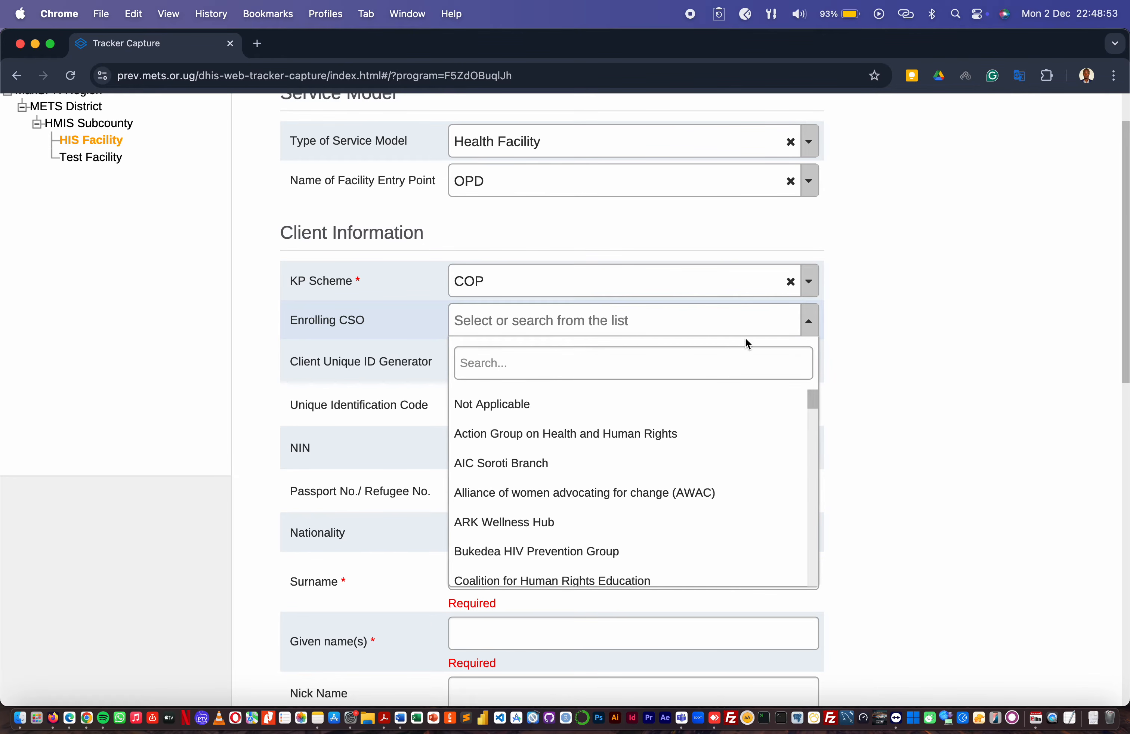
left_click(872, 351)
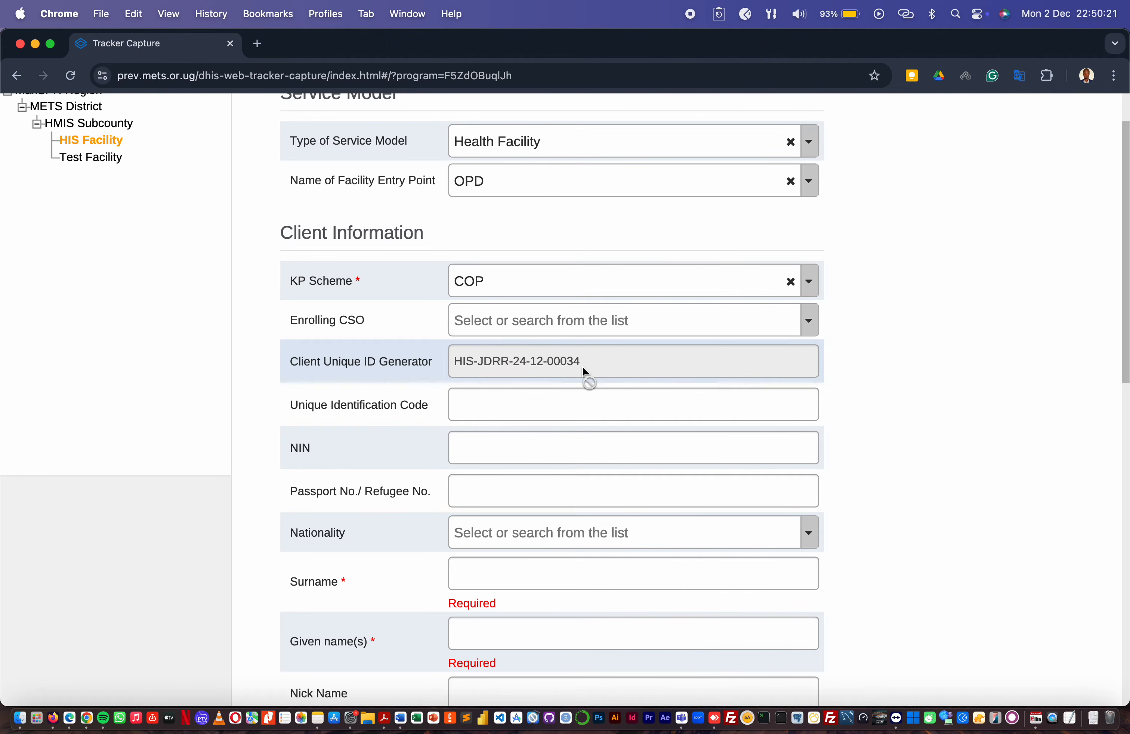
scroll(582, 366, "down", 2)
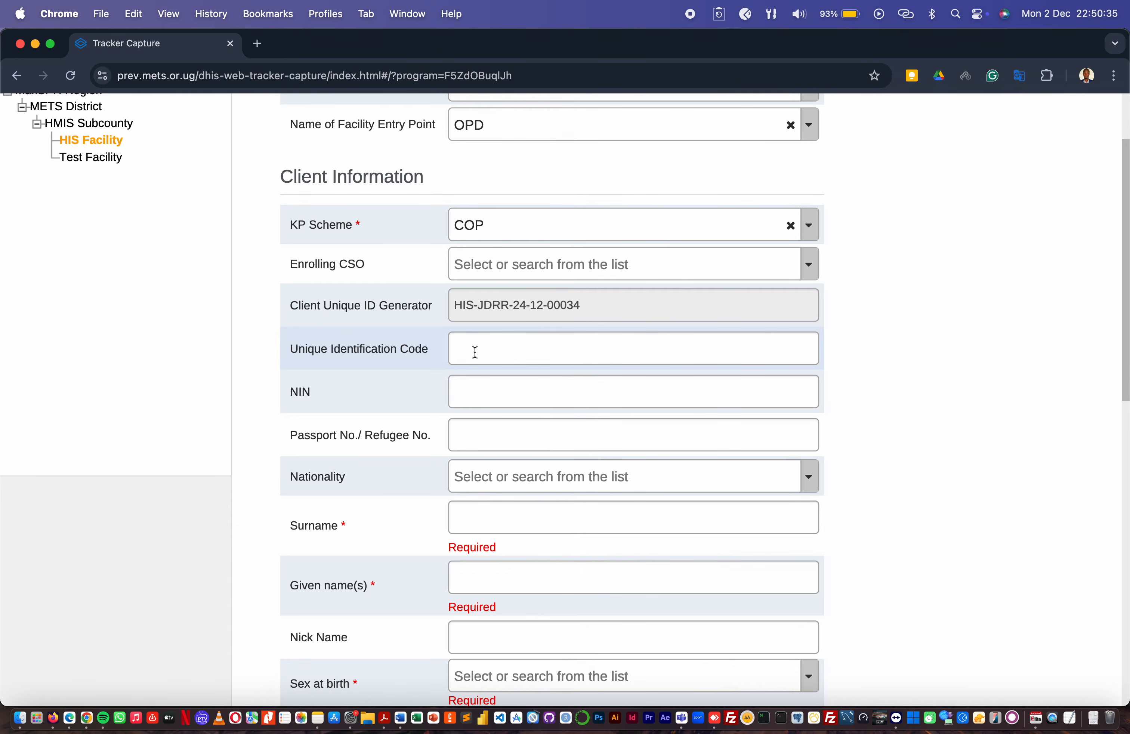
scroll(475, 353, "down", 5)
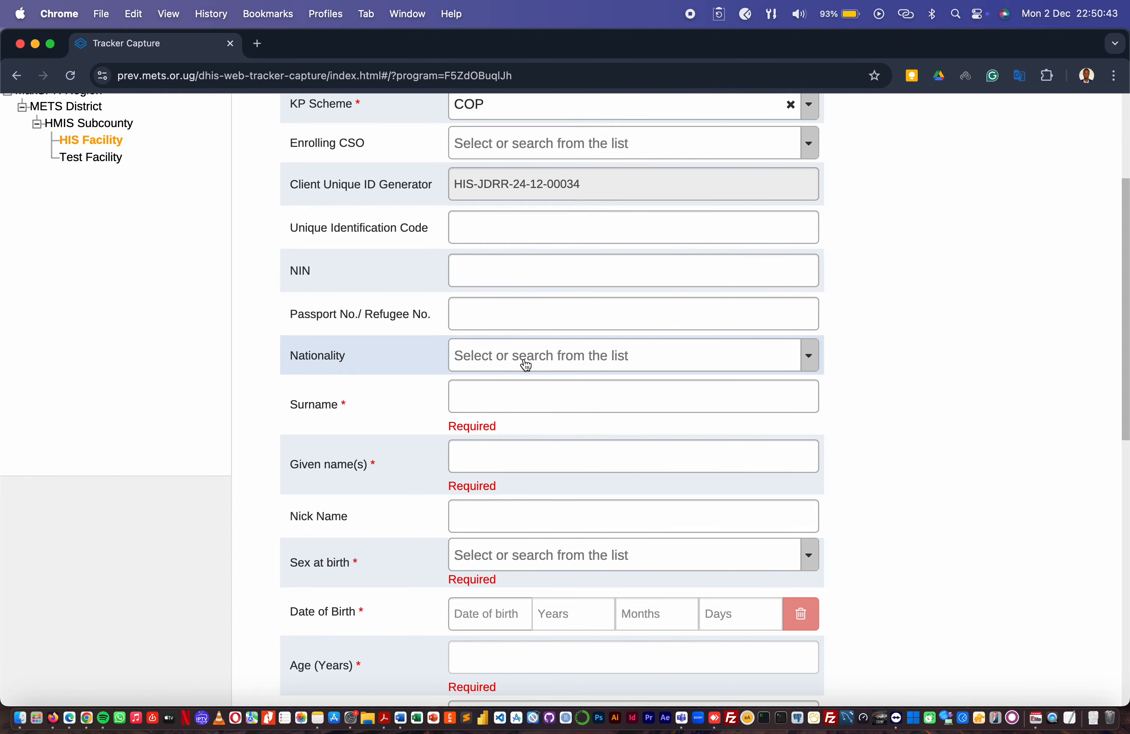
scroll(685, 366, "down", 2)
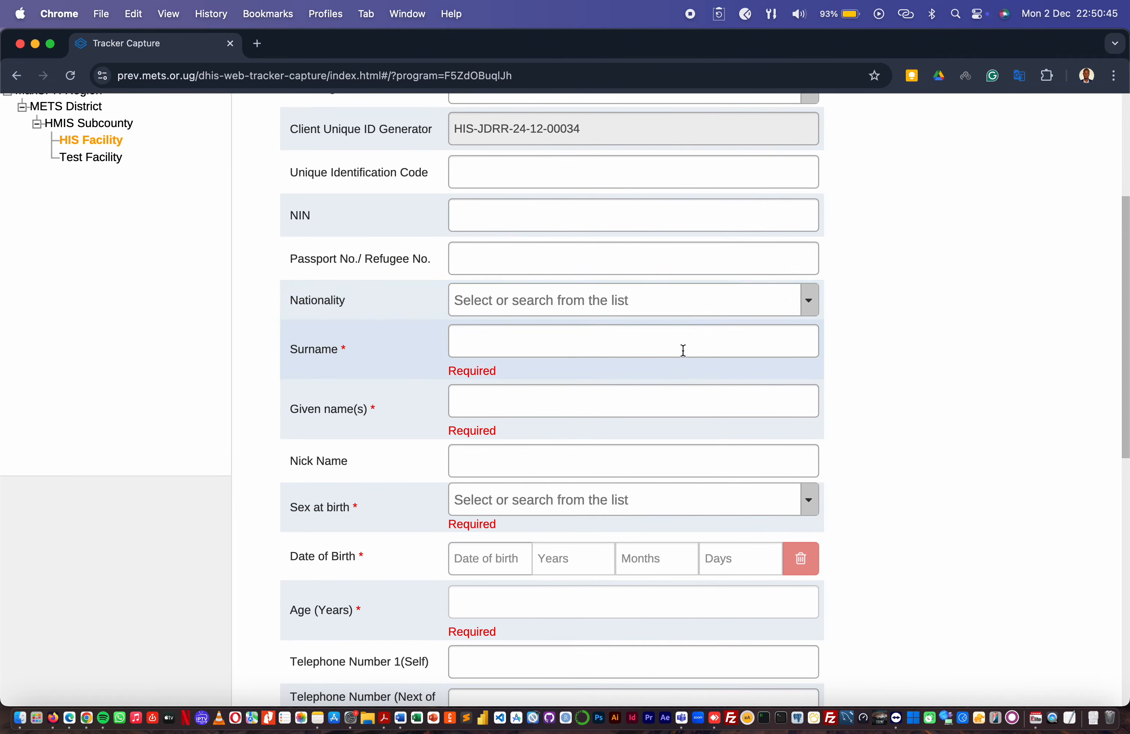
Set the client's Nationality to National and enter the client's surname, given name and nickname
left_click(715, 306)
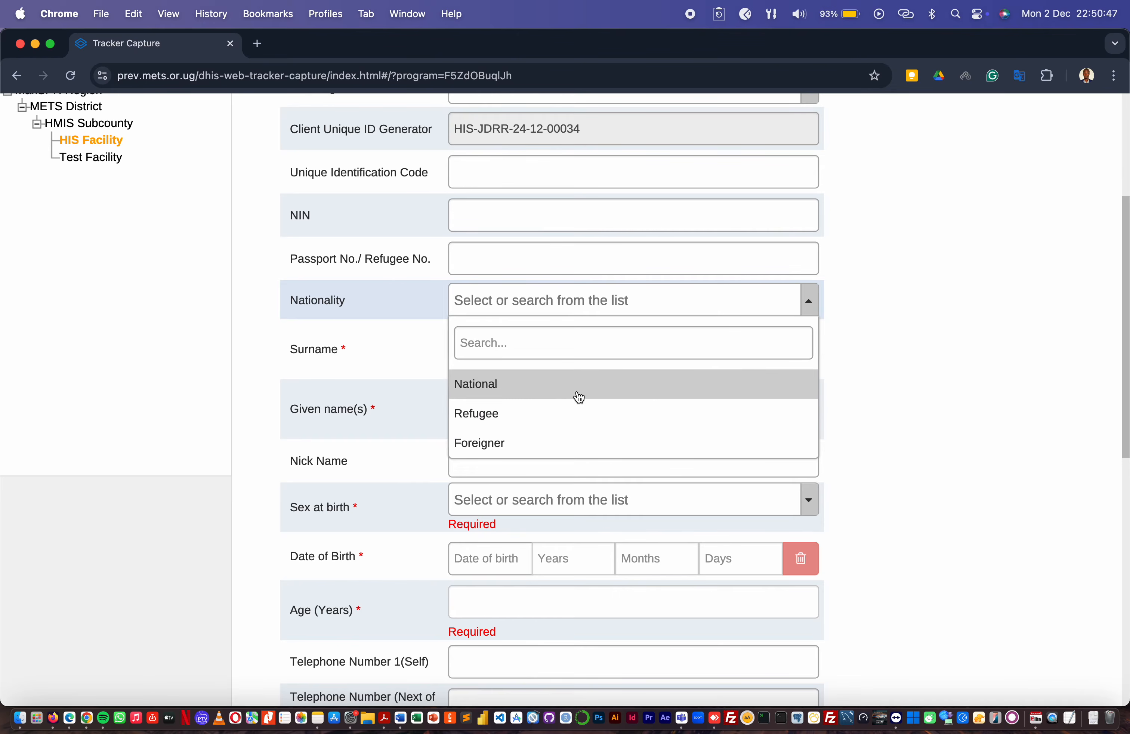
left_click(518, 391)
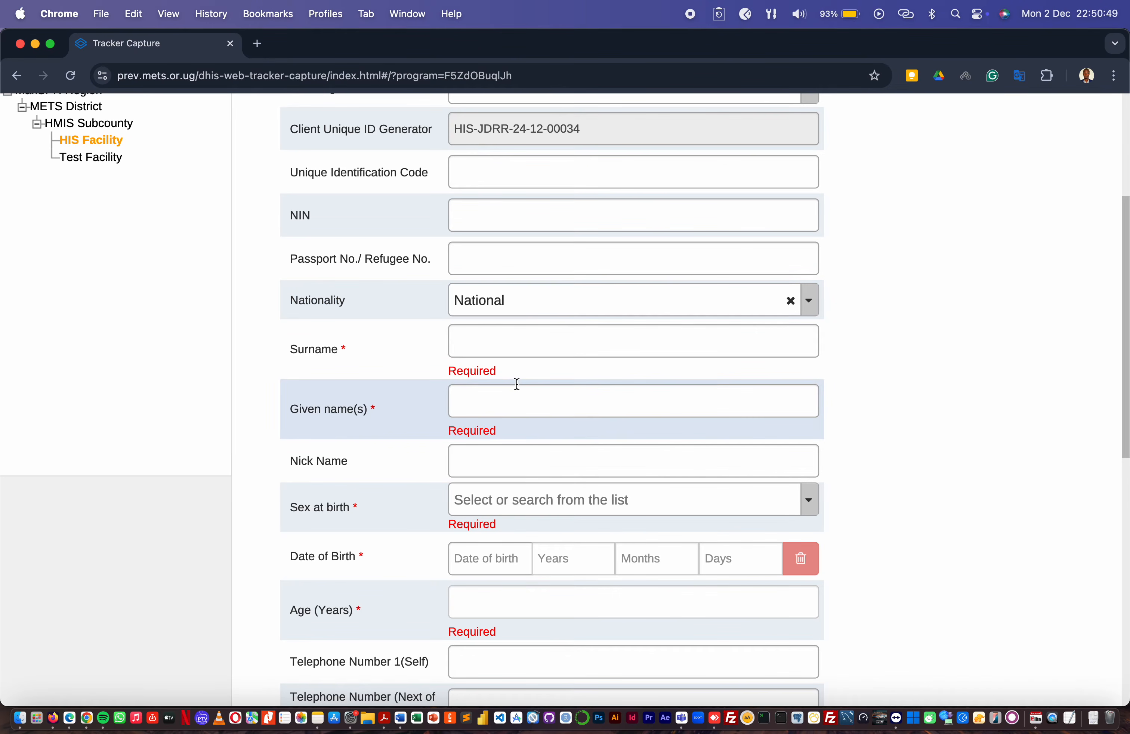
left_click(492, 343)
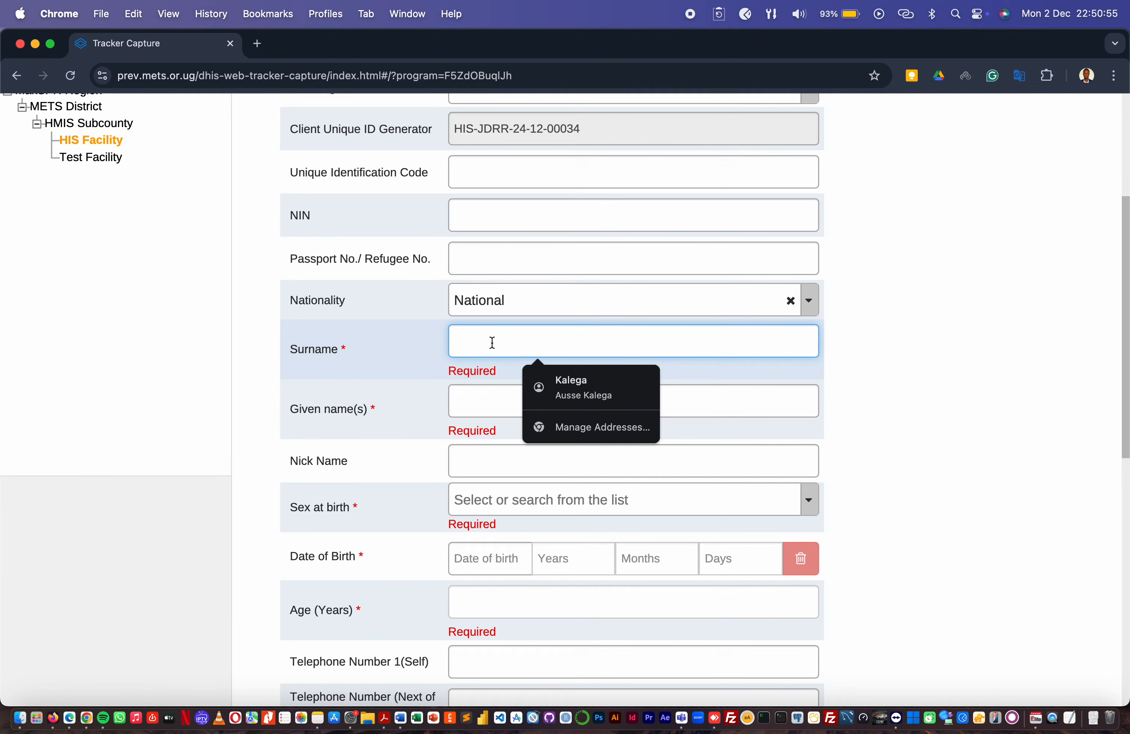
type("Tes")
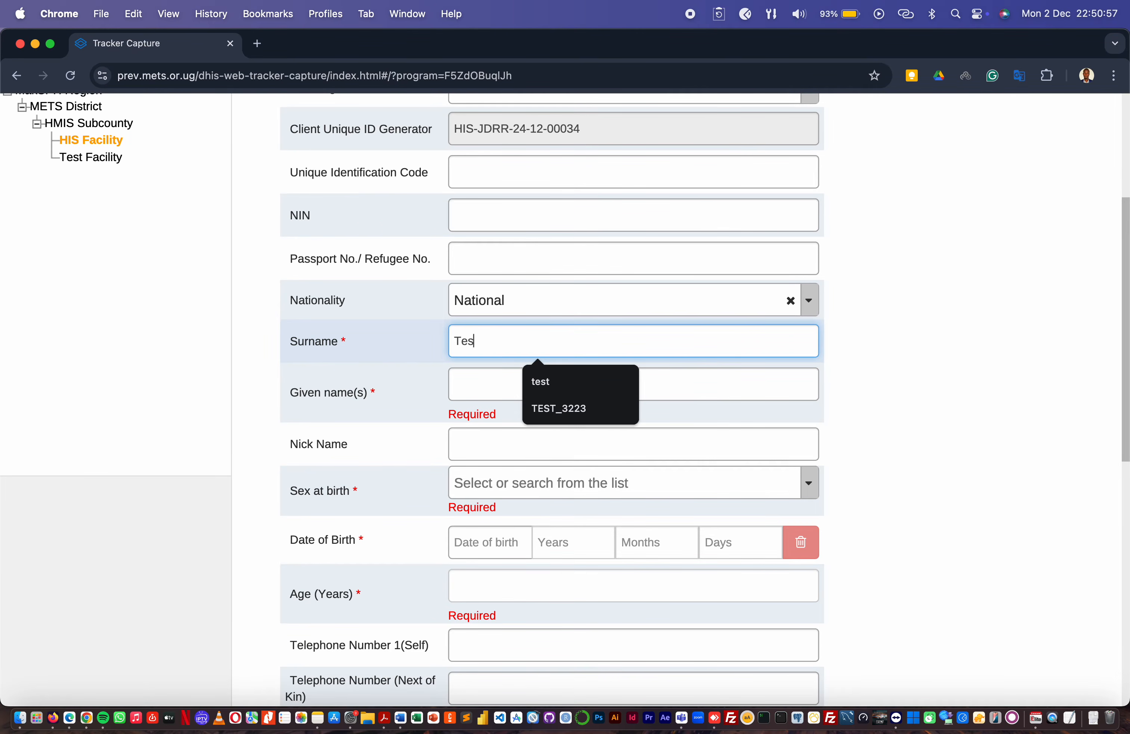
type("t")
left_click(480, 390)
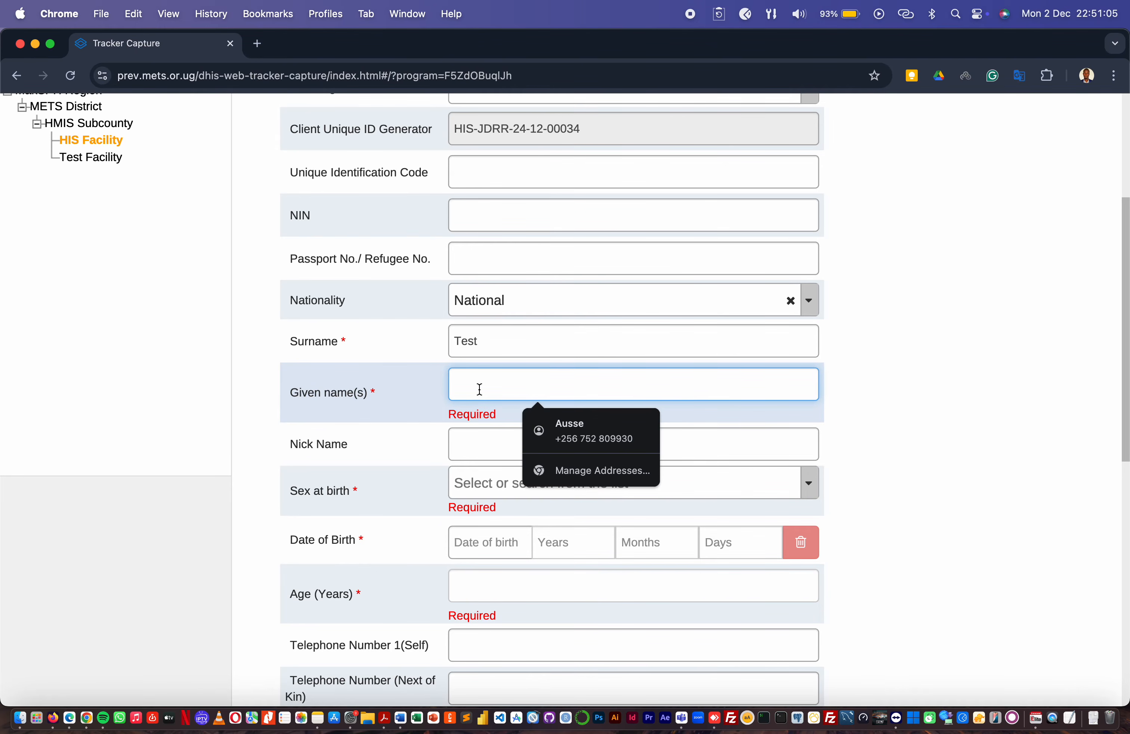
type("User")
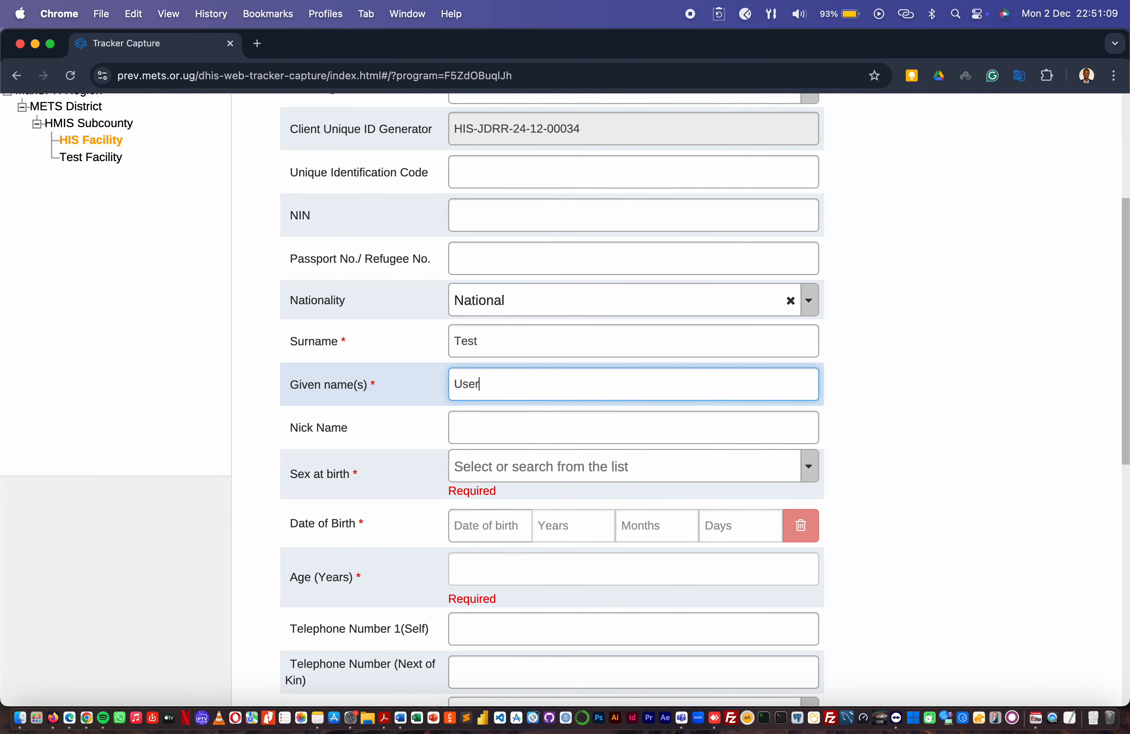
left_click(480, 428)
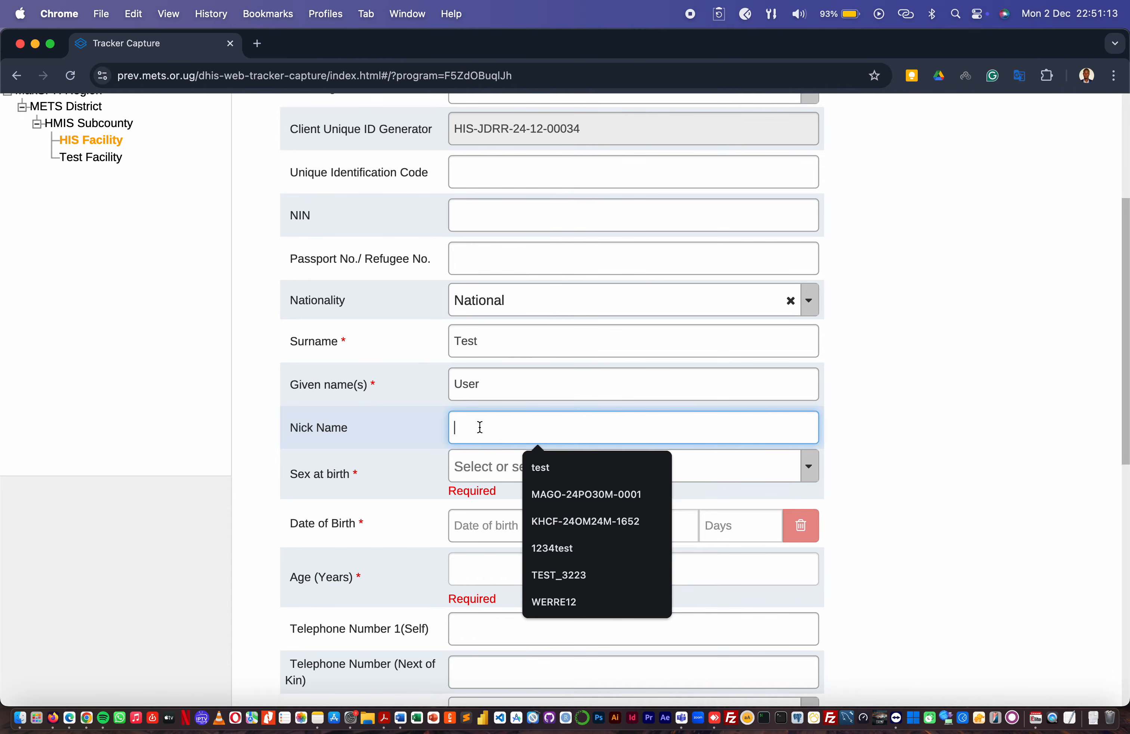
type("Demo")
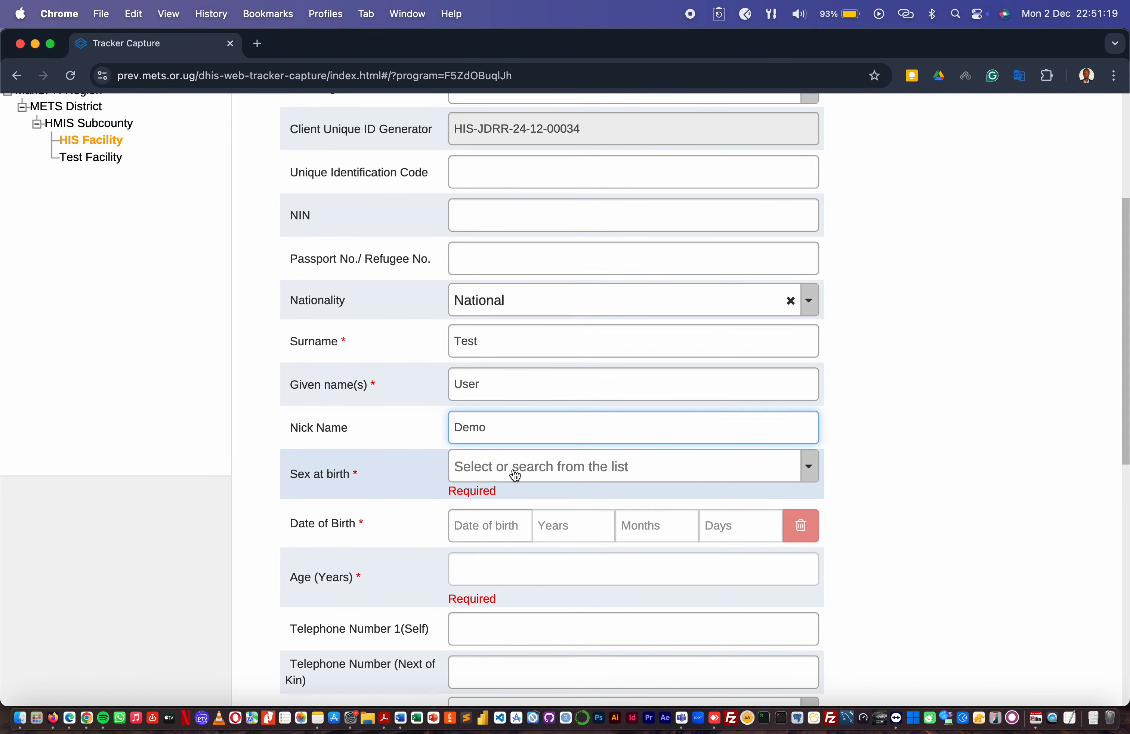
Set the client's Sex at birth to Male
scroll(514, 474, "down", 3)
scroll(515, 475, "down", 2)
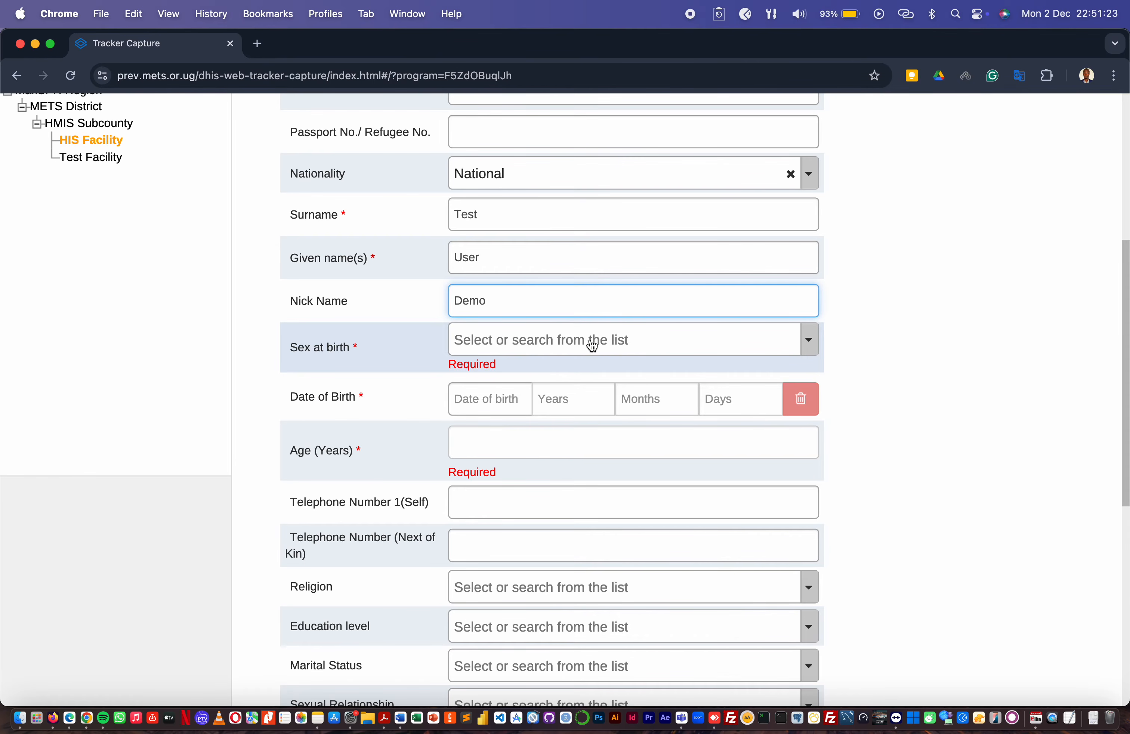
left_click(605, 343)
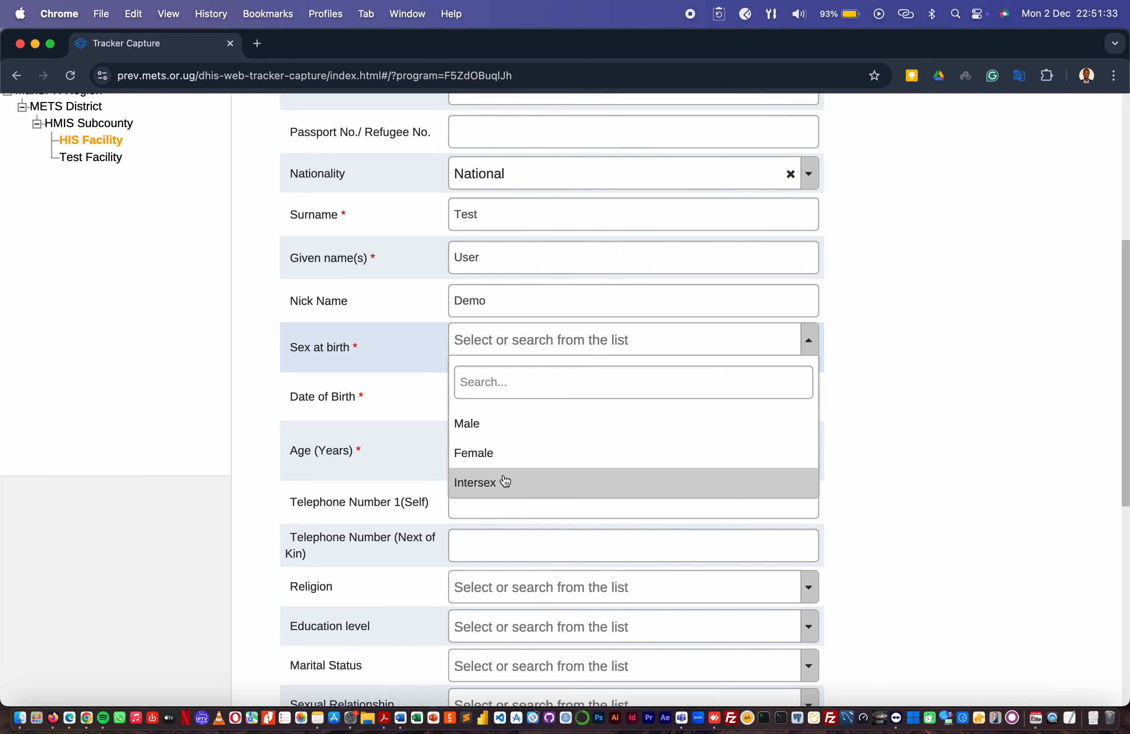
left_click(506, 424)
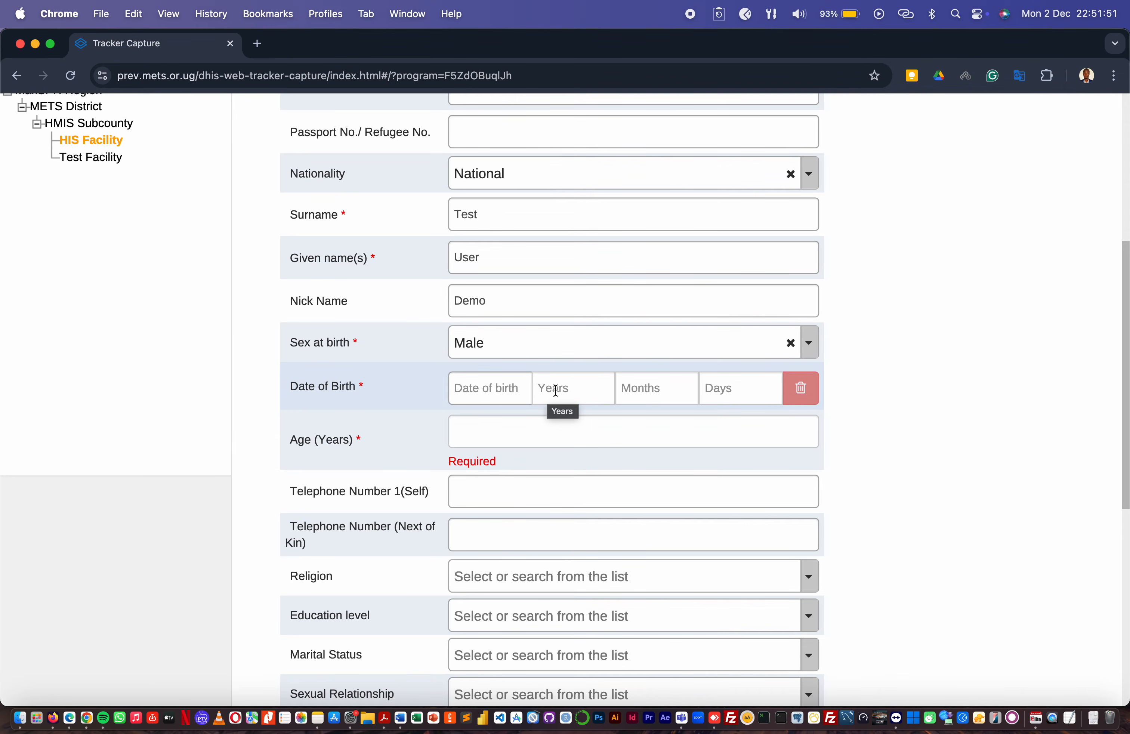
Choose the client's date of birth from the calendar and have the Age (Years) field calculated from it
left_click(480, 390)
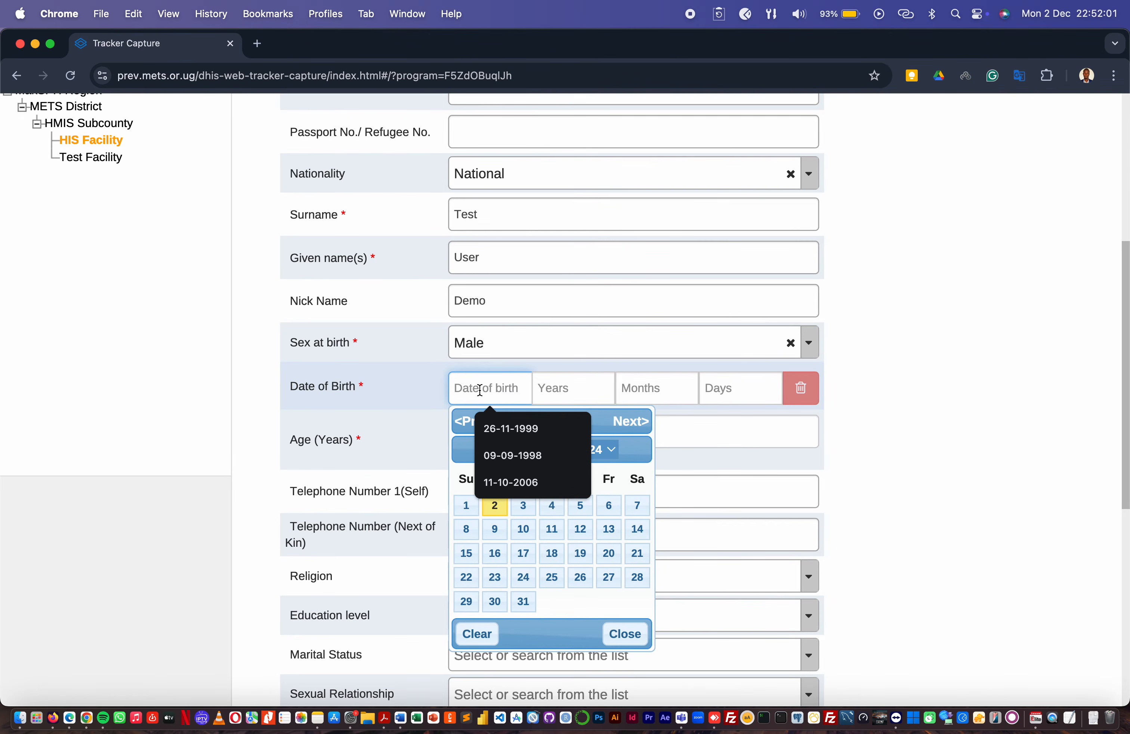
left_click(640, 450)
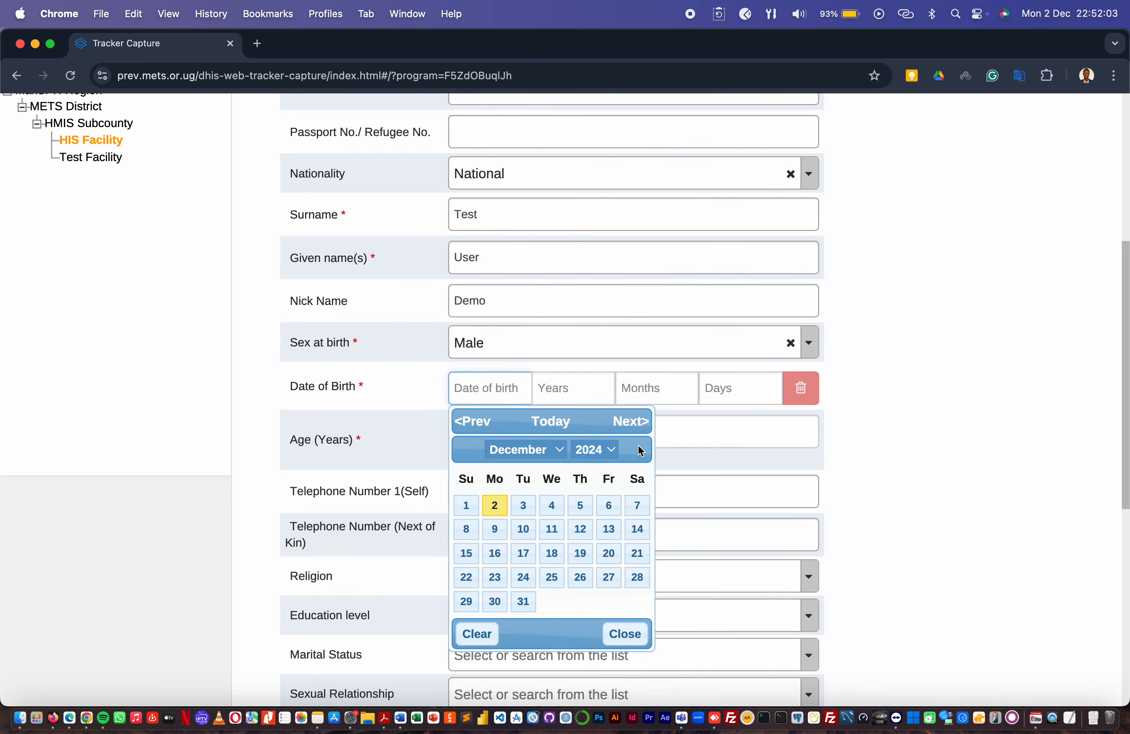
left_click(603, 455)
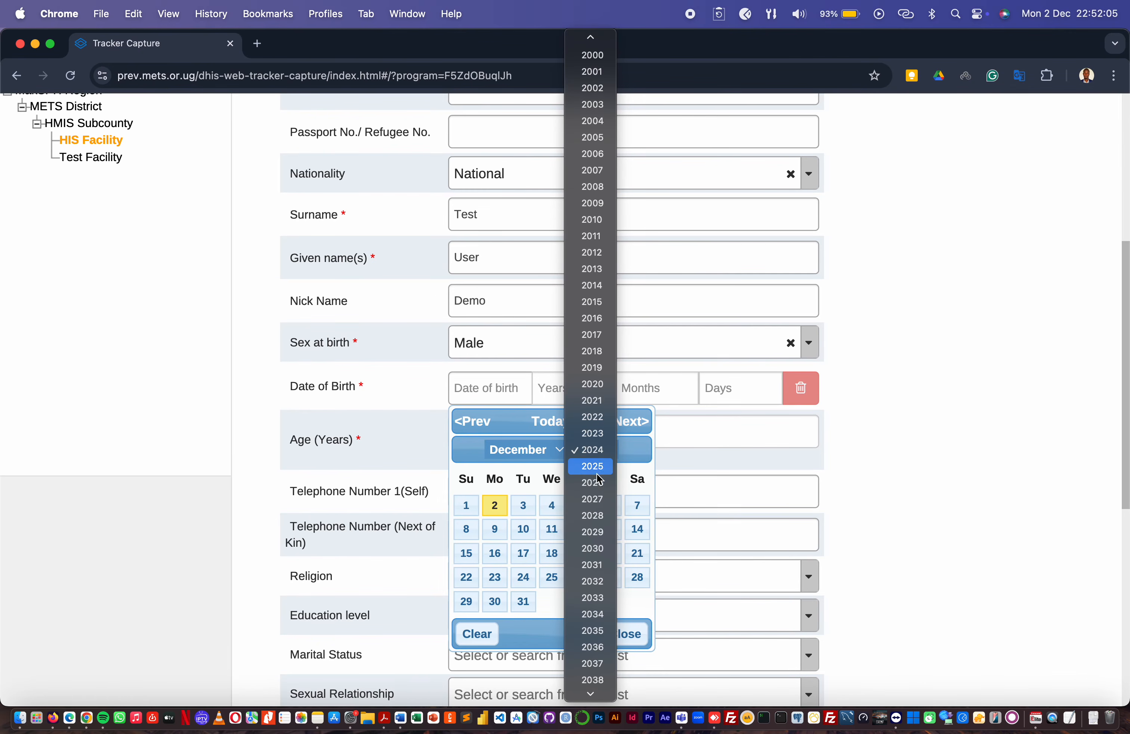
scroll(600, 480, "up", 10)
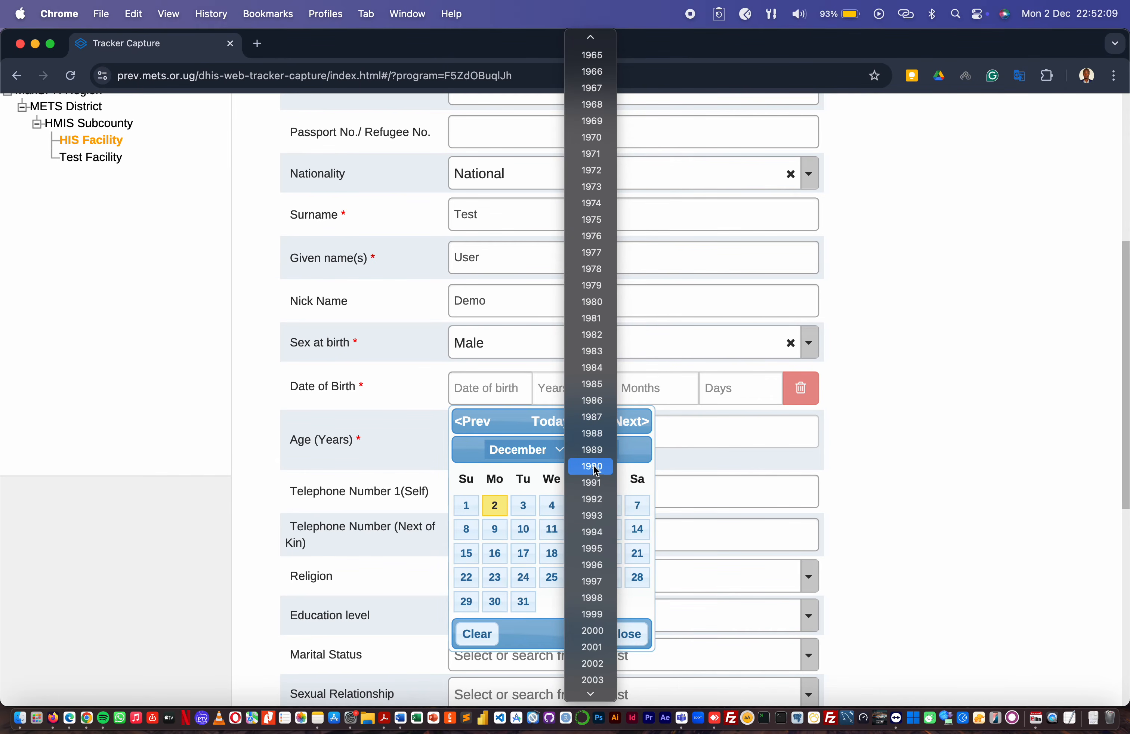
left_click(596, 435)
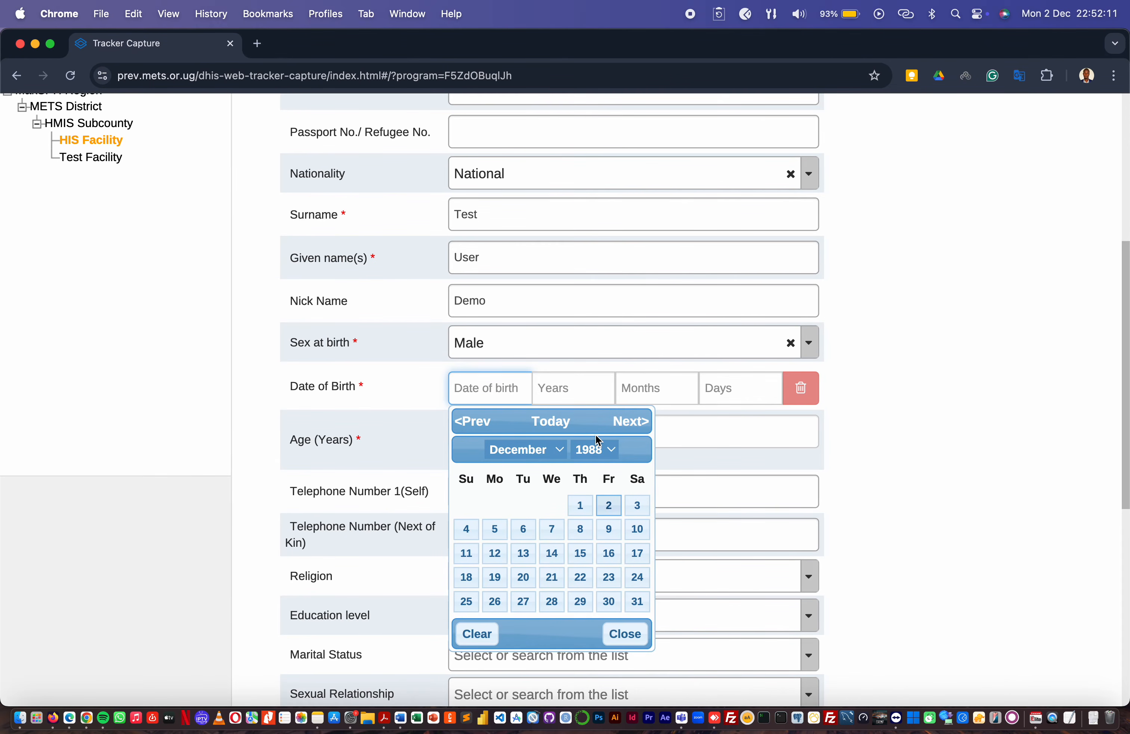
left_click(549, 455)
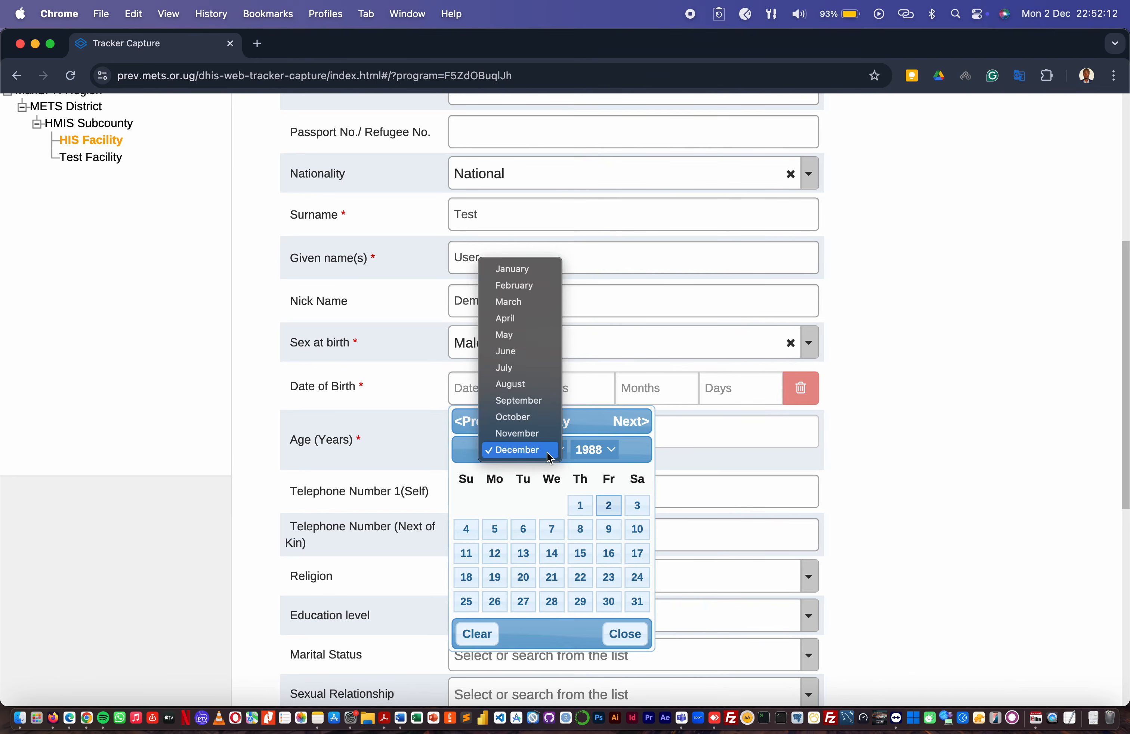
left_click(531, 401)
left_click(553, 531)
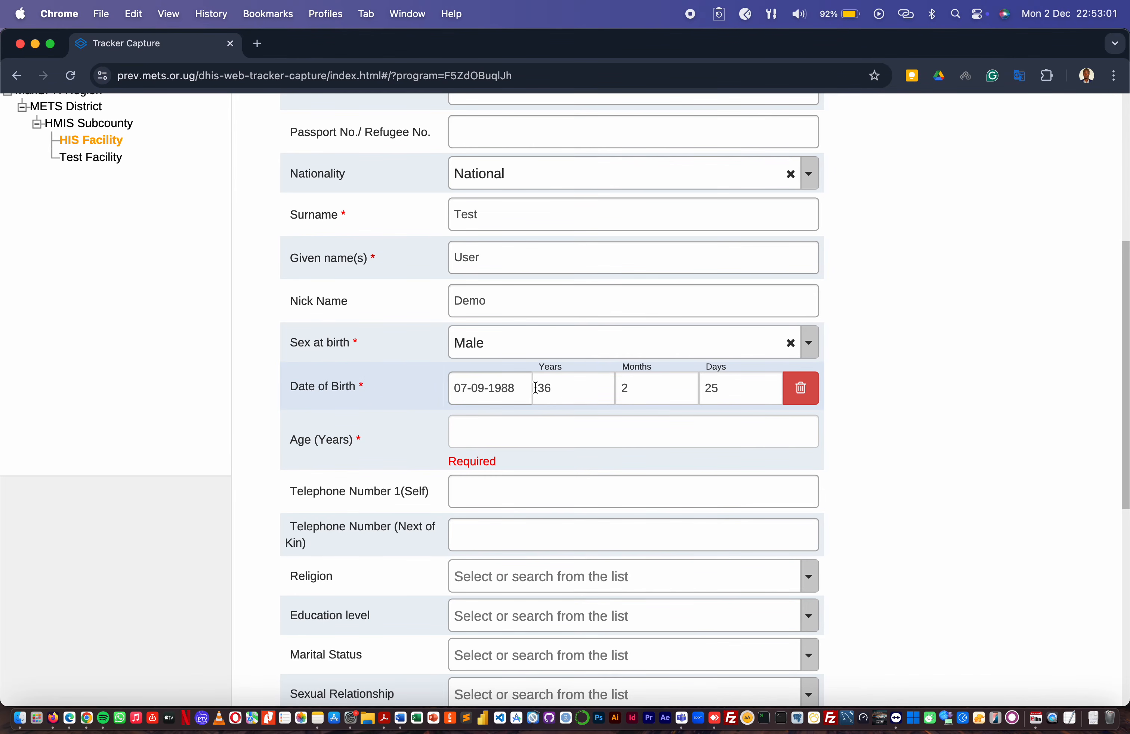
left_click(493, 434)
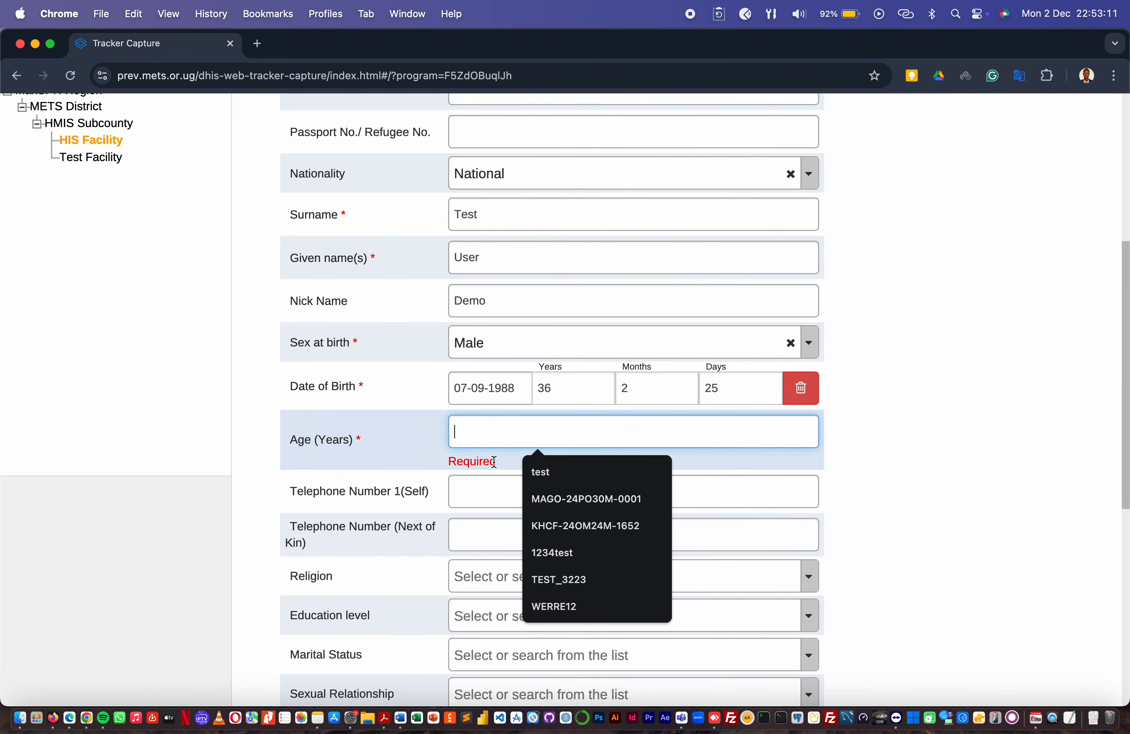
left_click(491, 493)
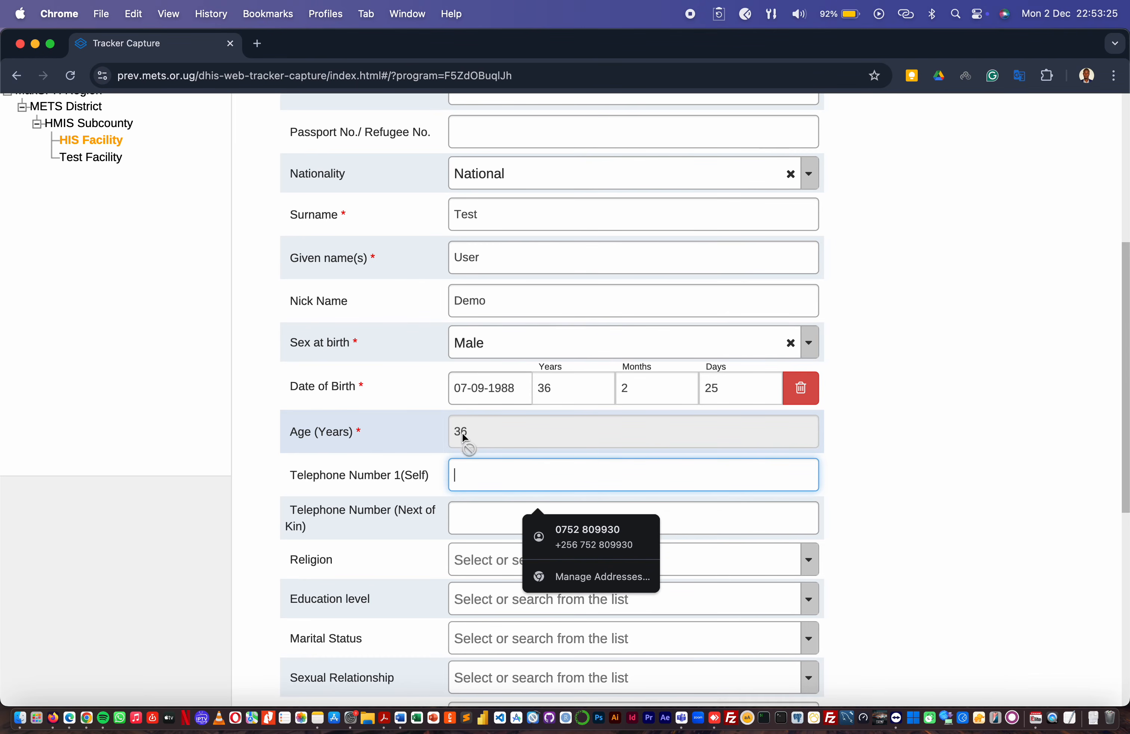
Leave the telephone numbers blank, and set the client's Religion to Christian and Education level to Secondary
scroll(475, 474, "down", 2)
scroll(475, 474, "down", 1)
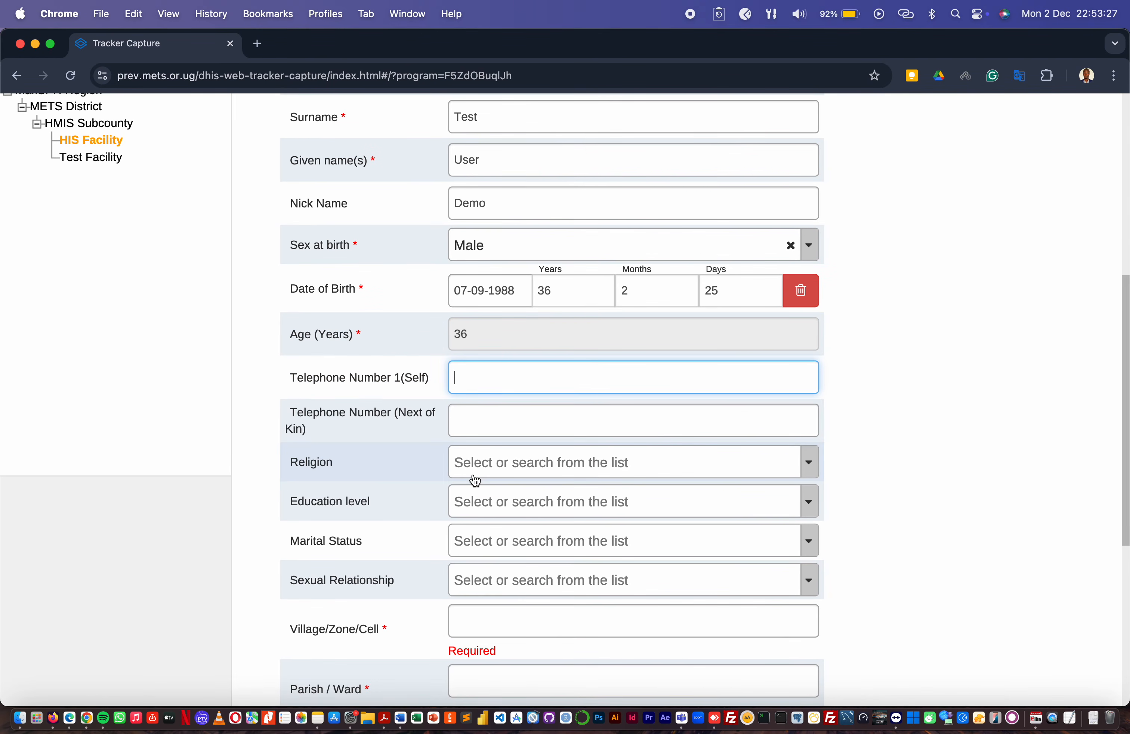
scroll(475, 481, "down", 3)
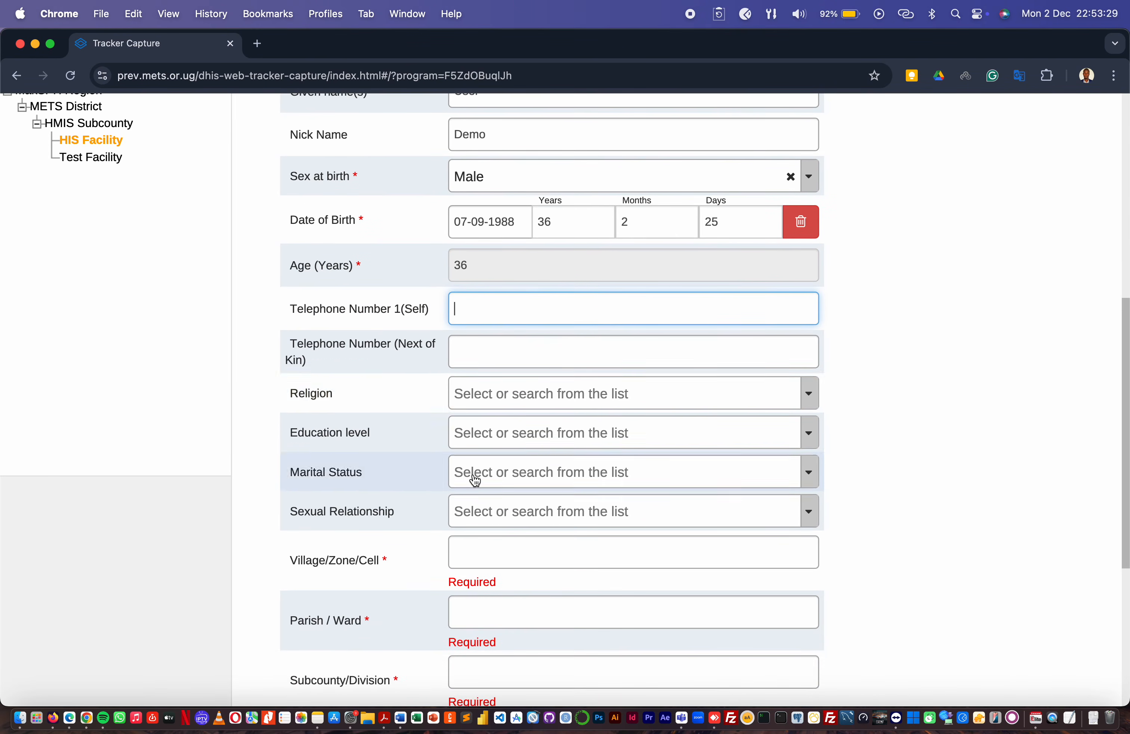
scroll(475, 481, "down", 1)
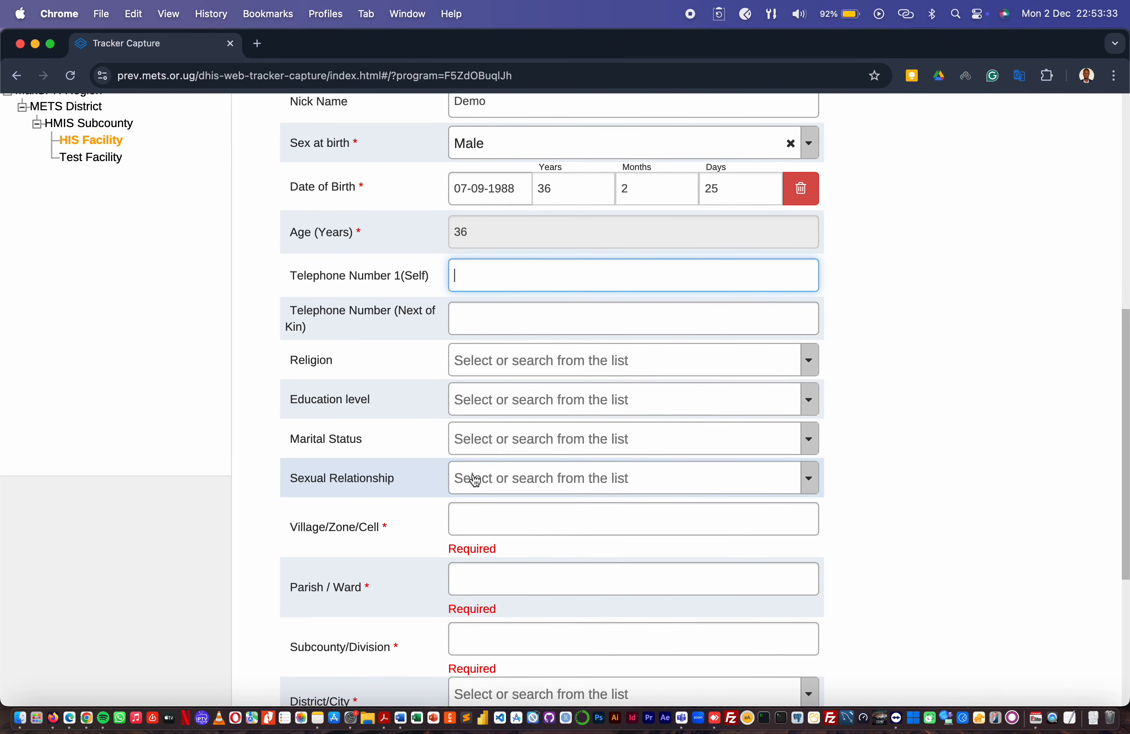
scroll(894, 358, "up", 15)
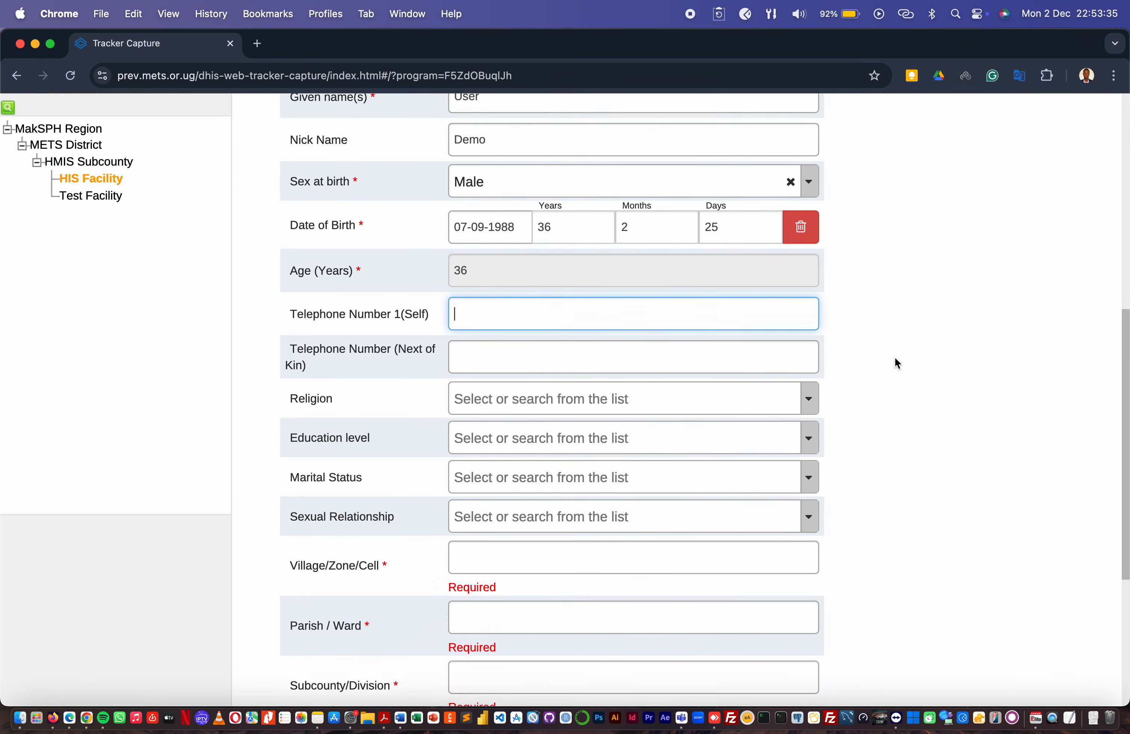
scroll(895, 359, "down", 10)
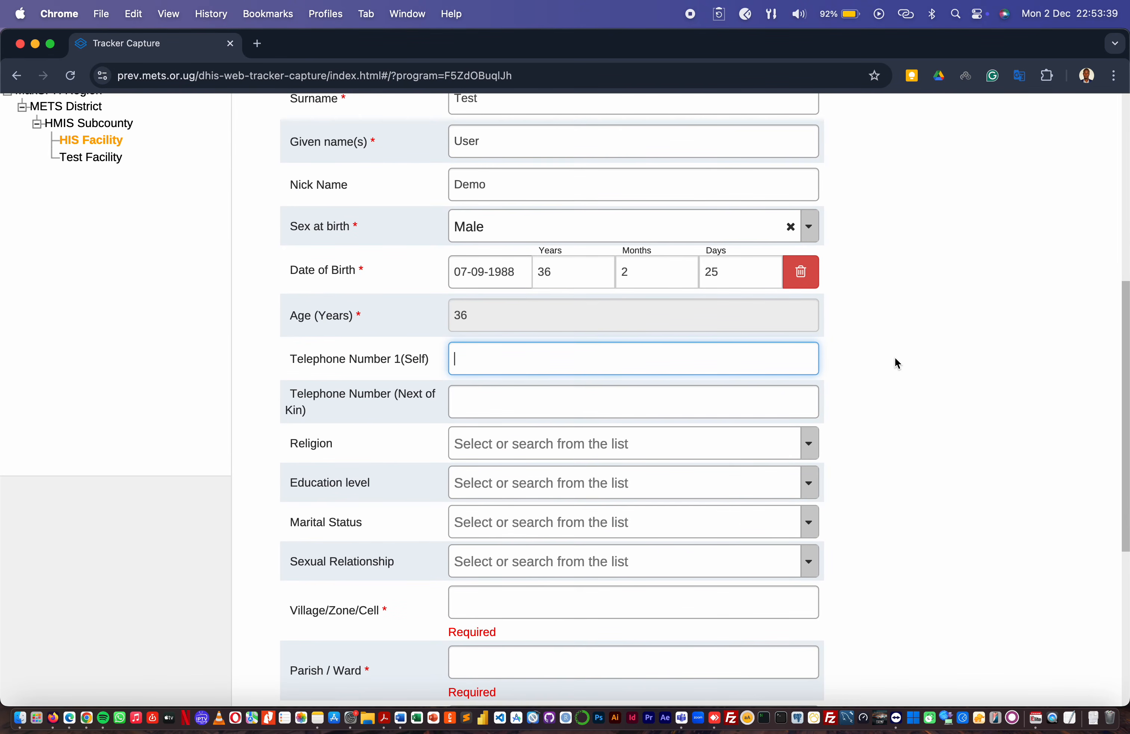
scroll(896, 358, "down", 3)
scroll(894, 362, "down", 1)
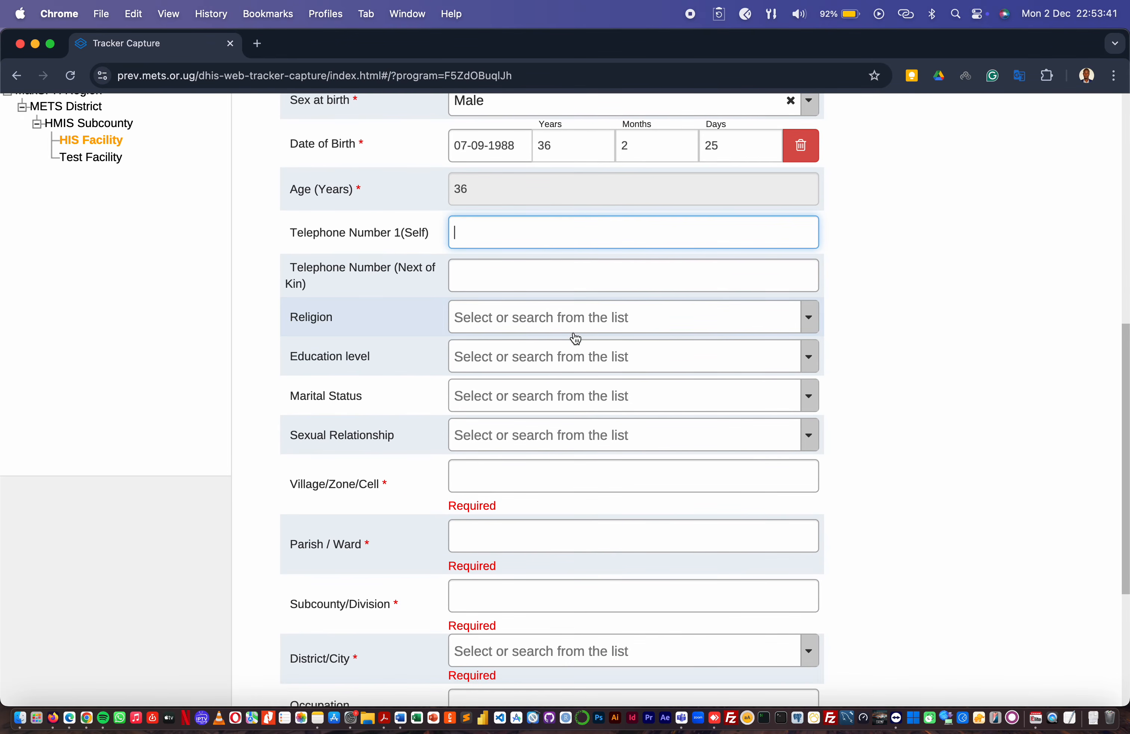
left_click(518, 322)
left_click(503, 403)
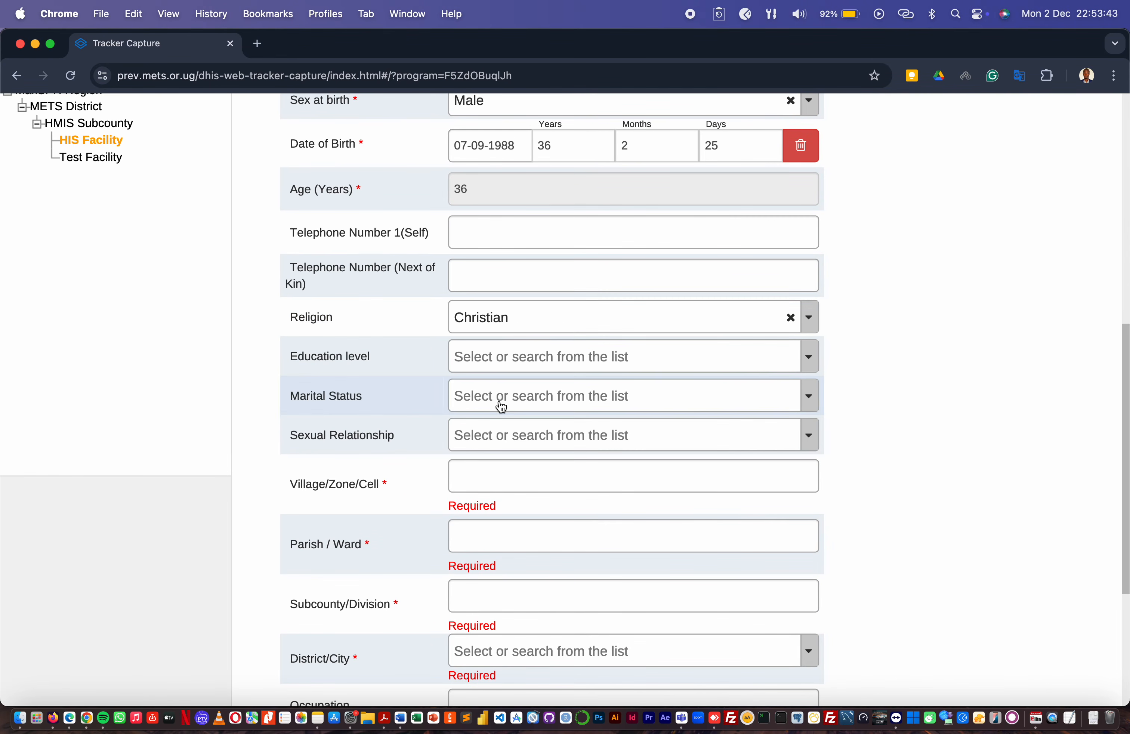
left_click(515, 367)
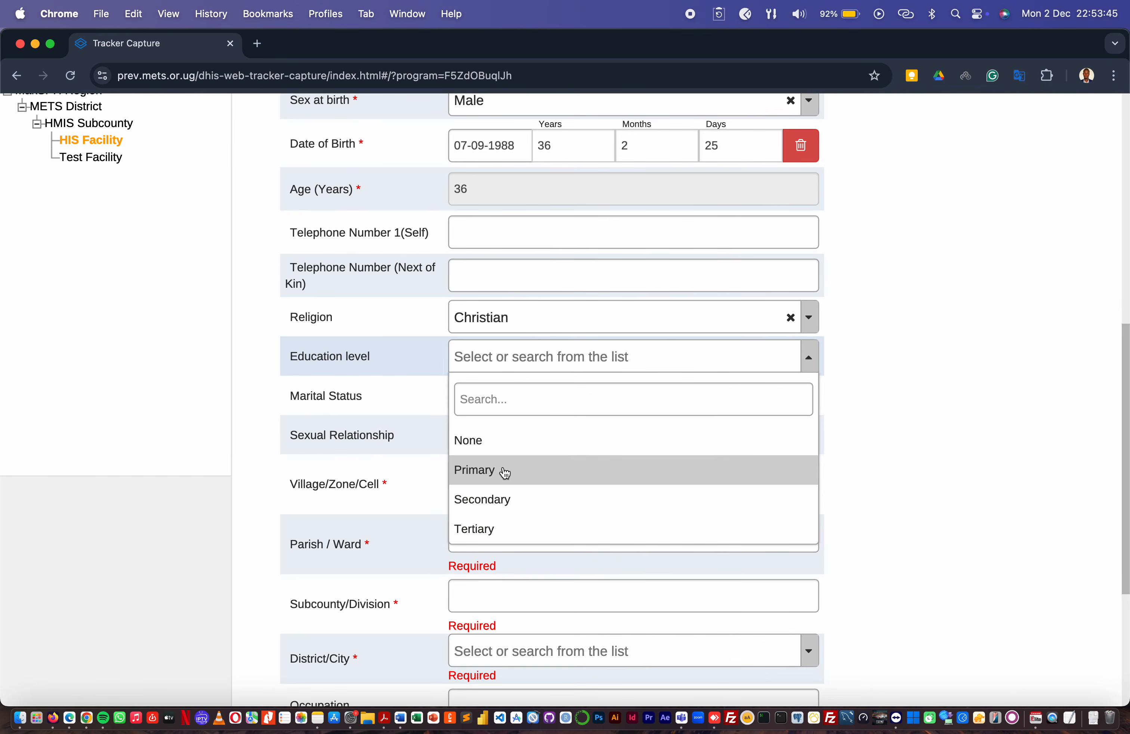
left_click(506, 511)
Set the client's Marital Status to Married and Sexual Relationship to Regular Partner
left_click(517, 399)
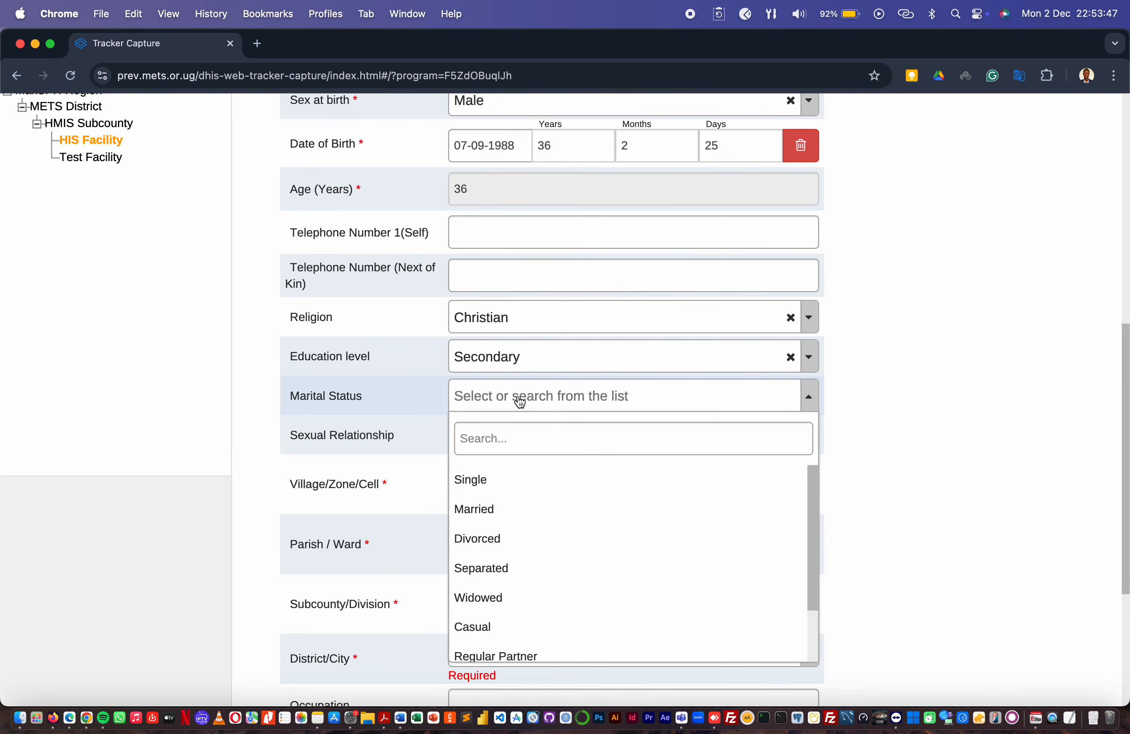
left_click(502, 514)
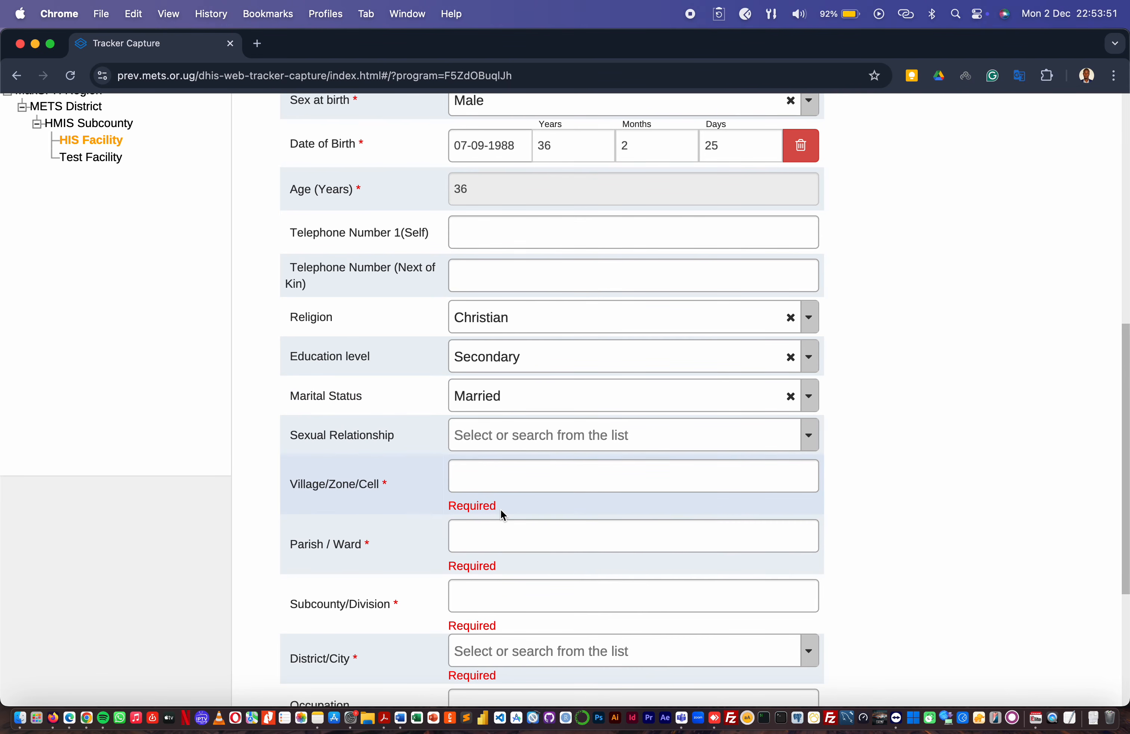
scroll(501, 509, "down", 2)
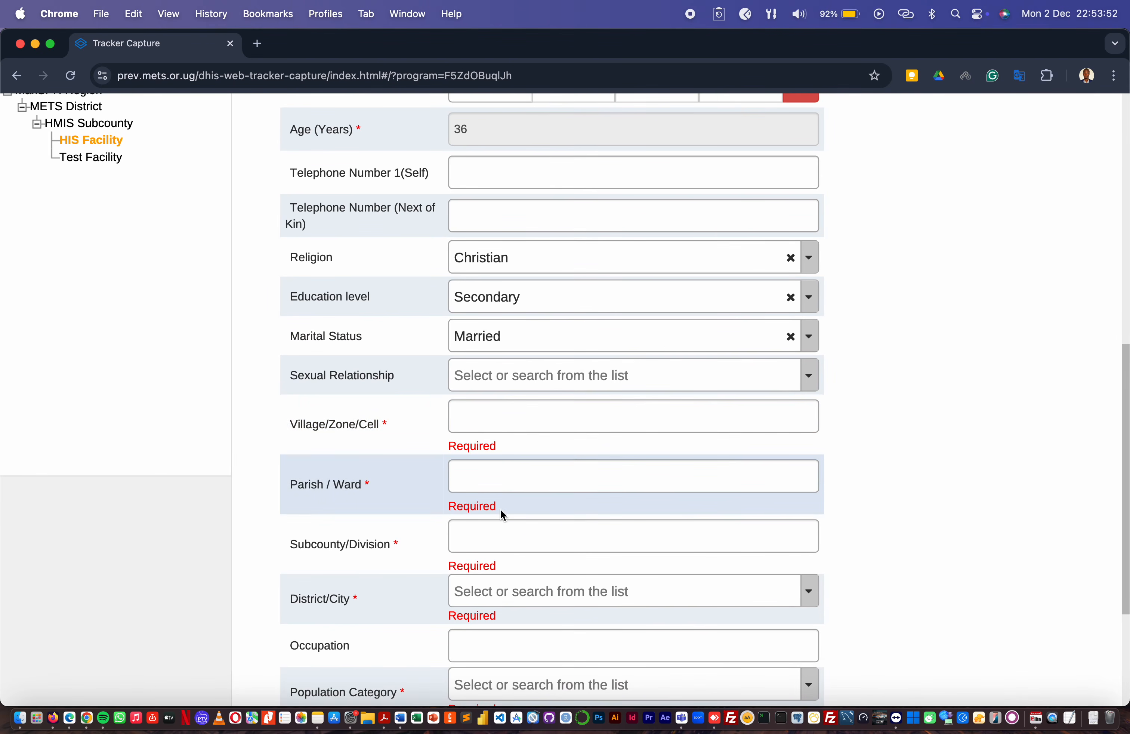
left_click(508, 388)
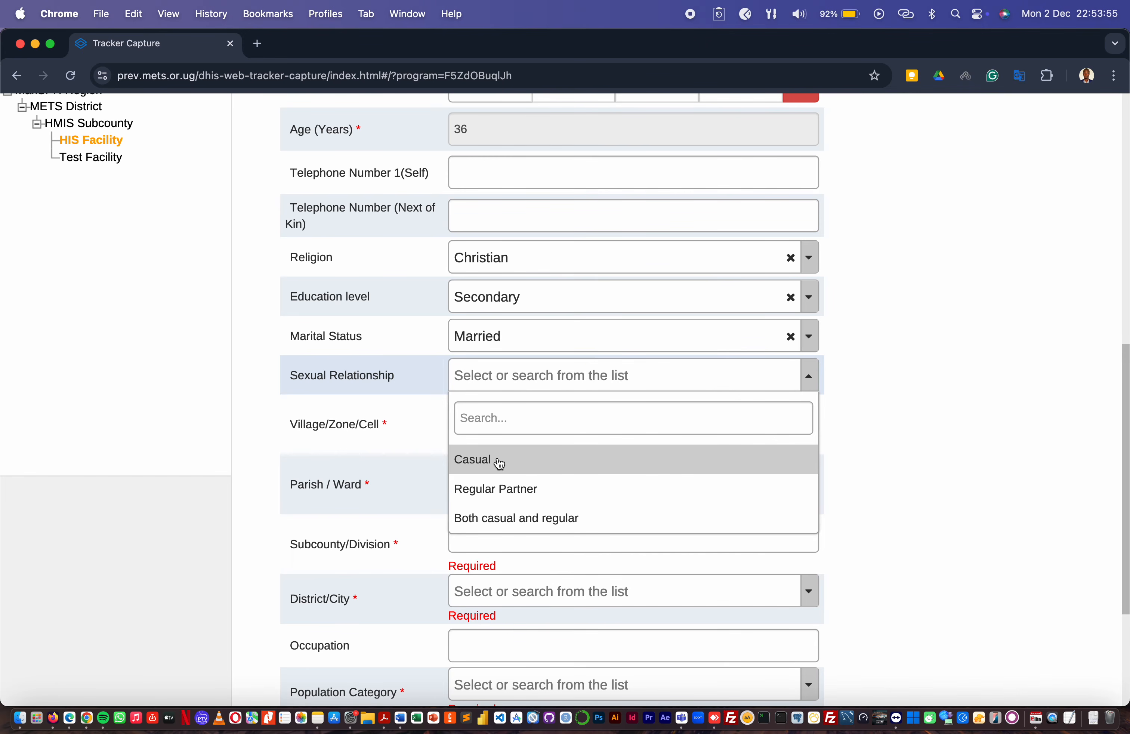
left_click(504, 493)
Enter "Village" as the client's Village/Zone/Cell and "Parish" as the Parish / Ward
left_click(499, 424)
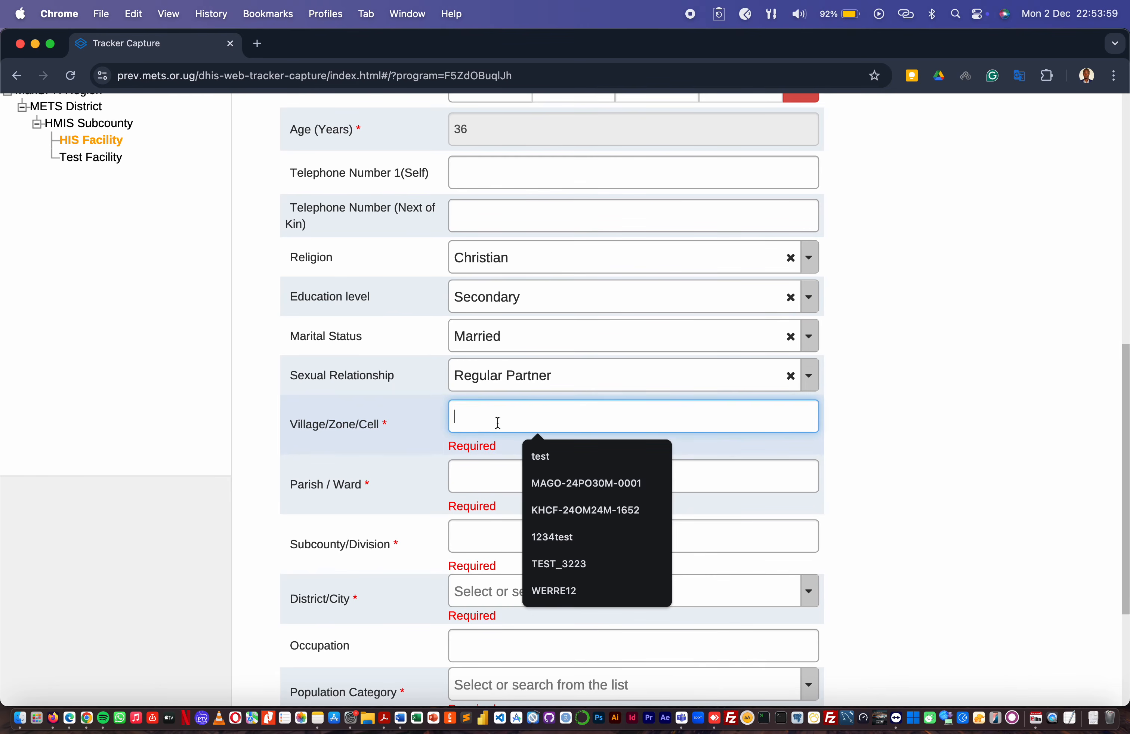
type("V")
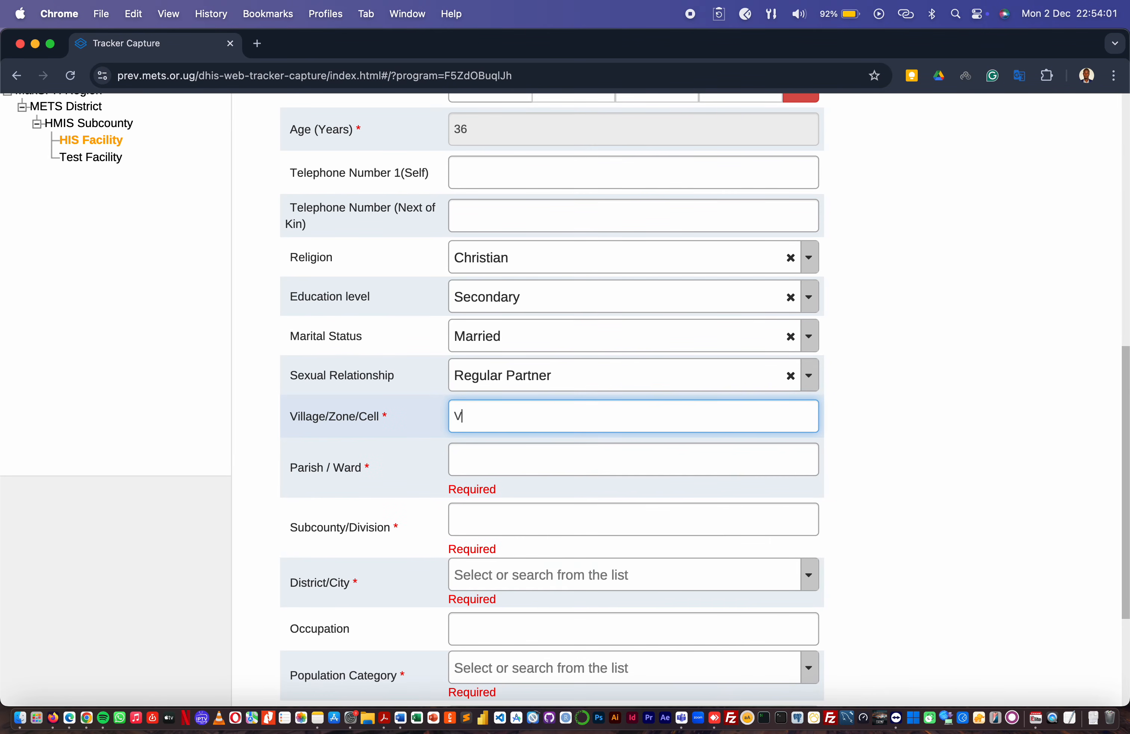
type("illage")
left_click(499, 462)
type("Parish")
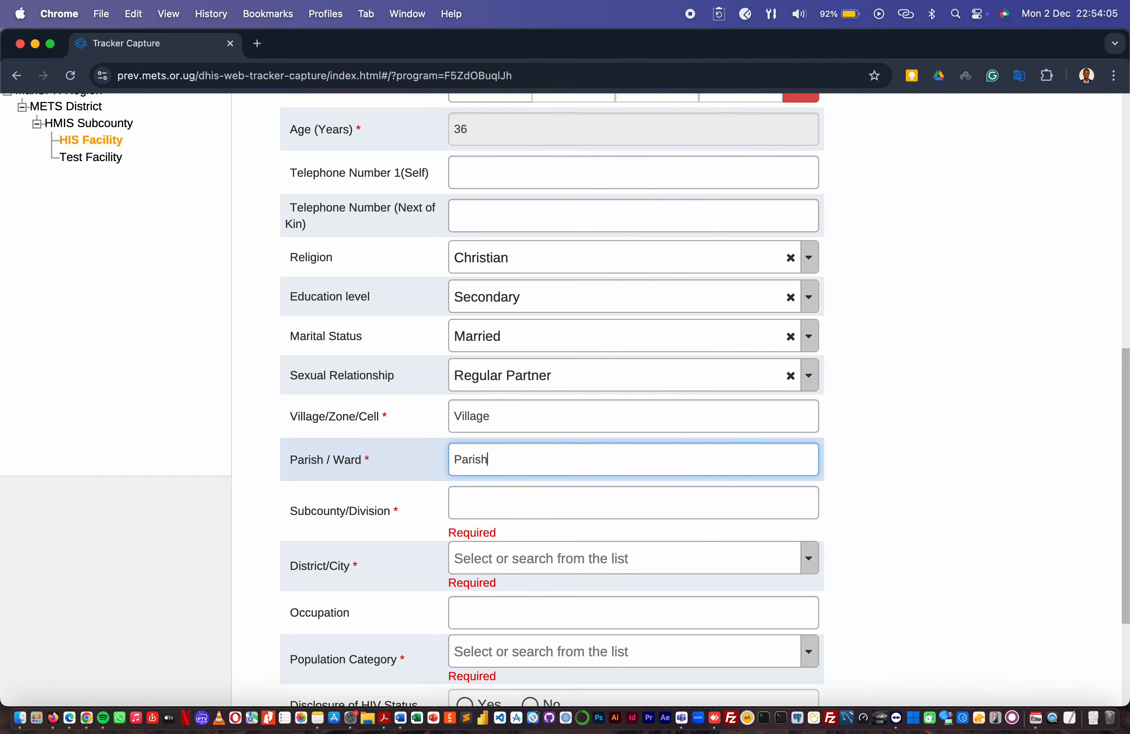
Enter "Subcounty" as the client's Subcounty/Division and choose Abim as the District/City
scroll(531, 496, "down", 2)
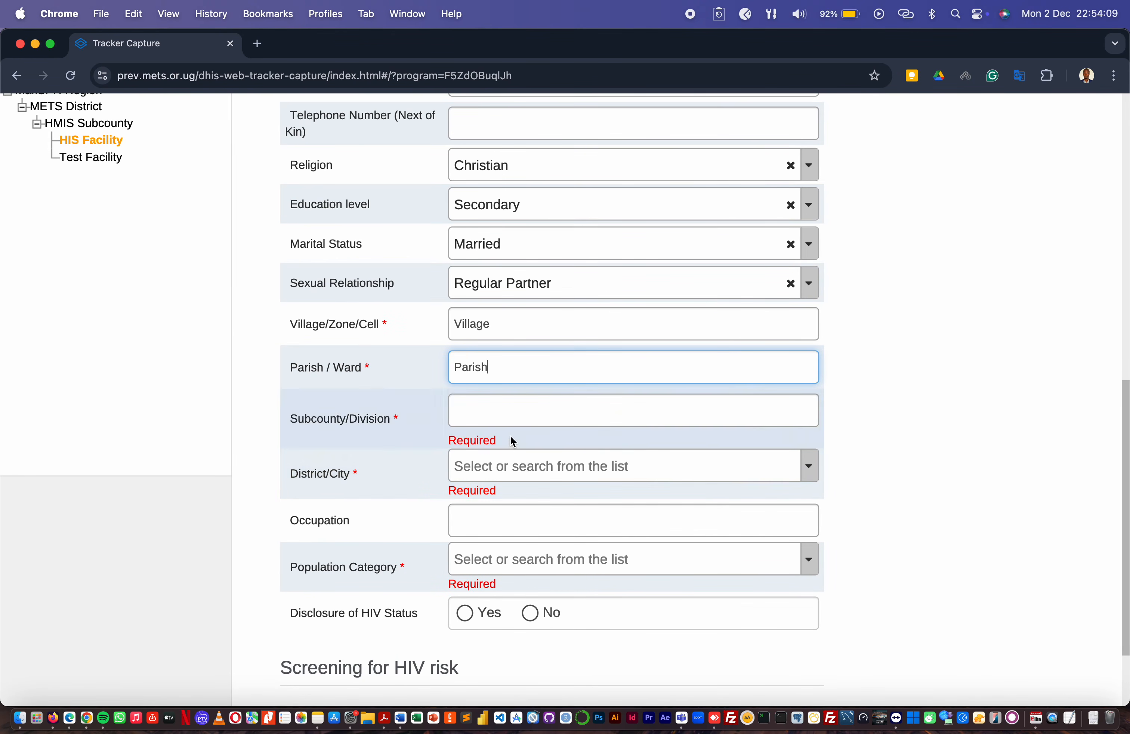
left_click(491, 411)
type("Su")
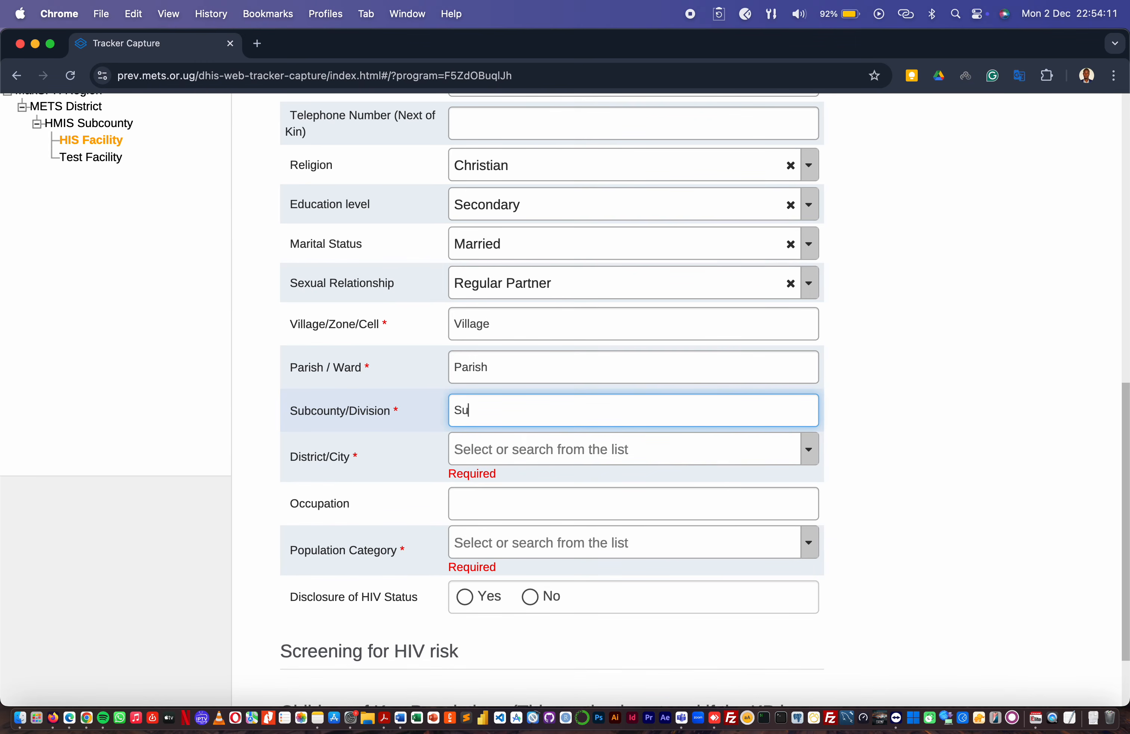
type("bcounty")
left_click(518, 452)
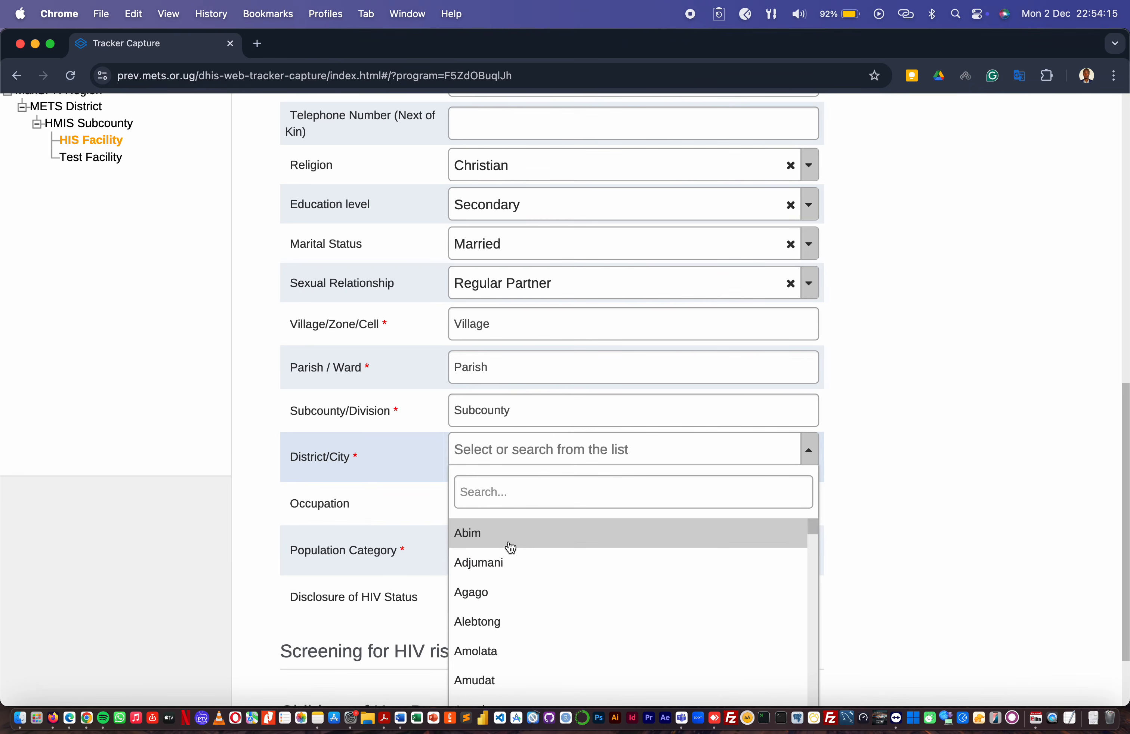
scroll(513, 606, "down", 2)
scroll(513, 606, "up", 2)
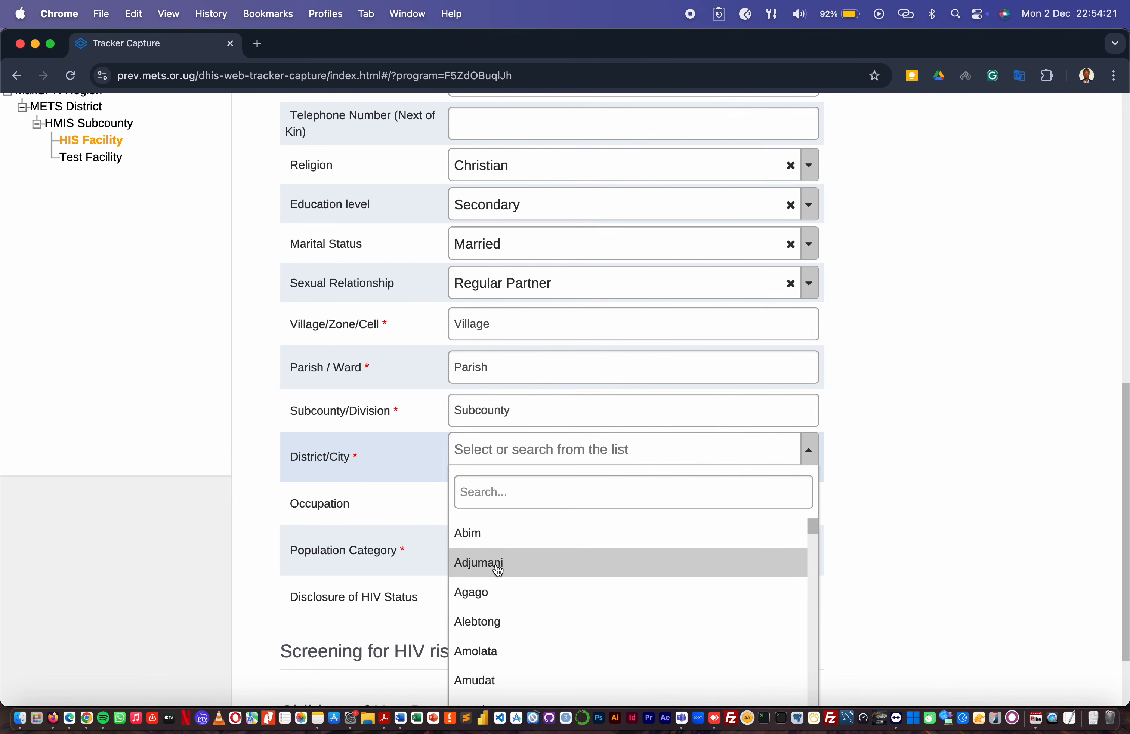
left_click(489, 540)
Enter "Saloon Attendant" as the client's Occupation
scroll(490, 542, "down", 3)
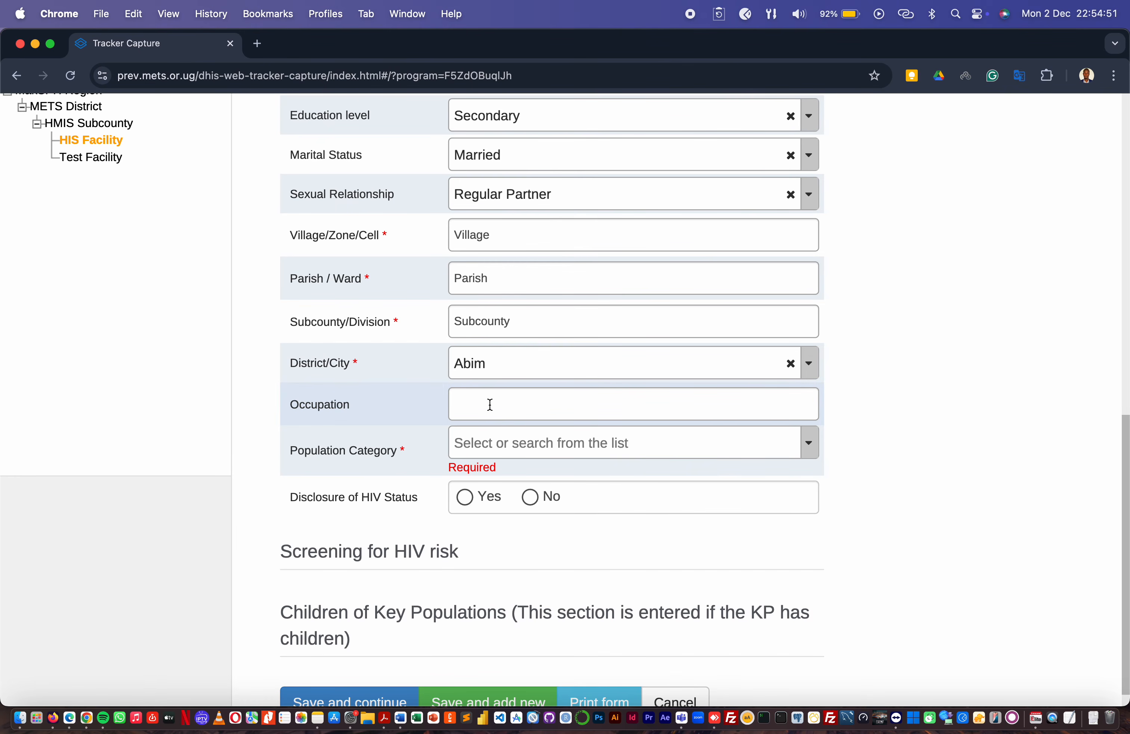
left_click(490, 405)
type("S")
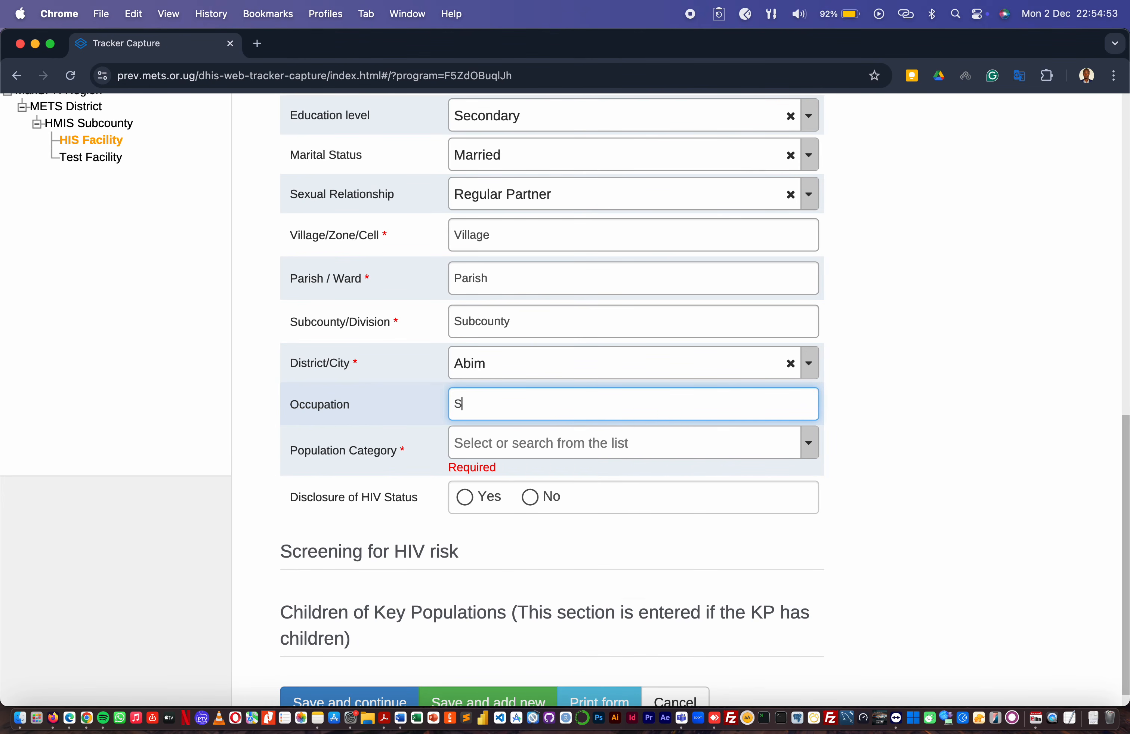
type("alodn Attendant")
Set the client's Population Category to Discordant Couple (DC)
left_click(534, 449)
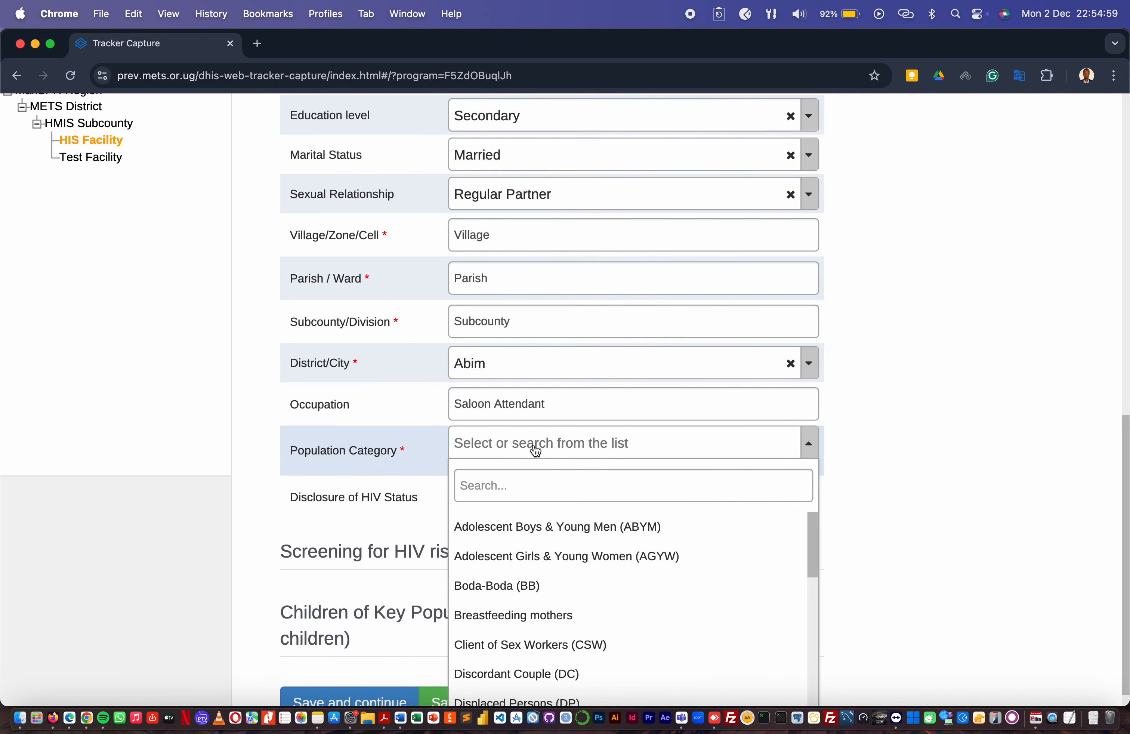
scroll(537, 451, "down", 2)
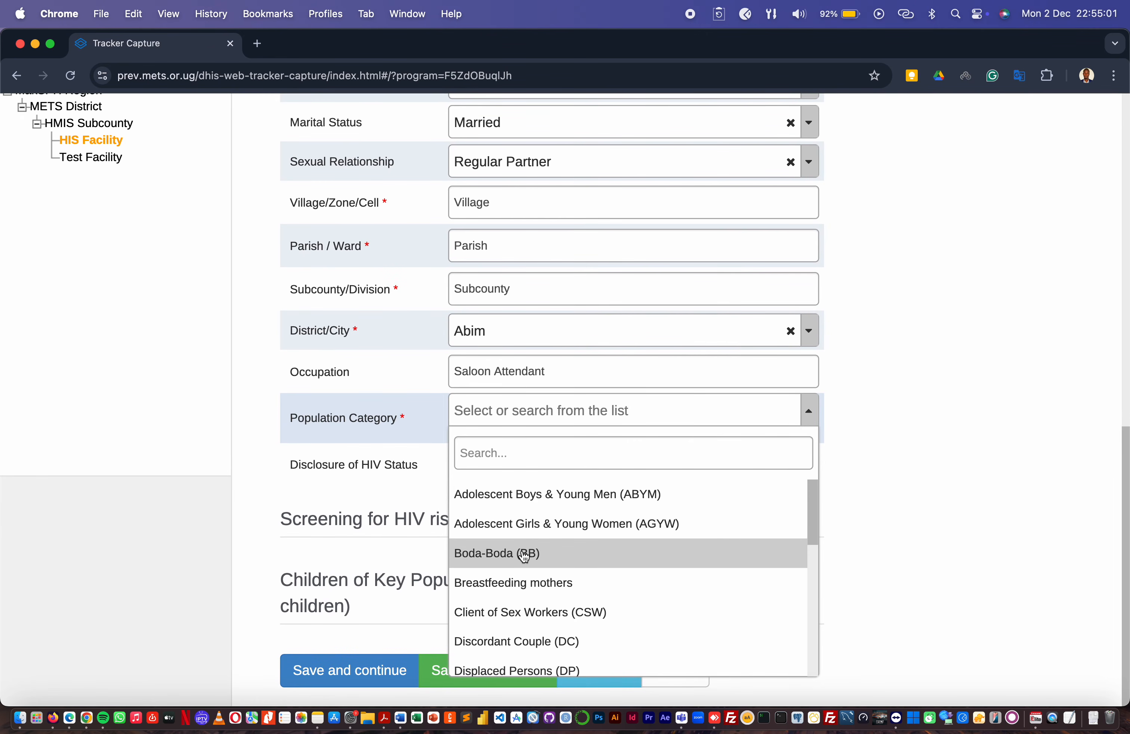
scroll(538, 621, "down", 1)
scroll(537, 622, "down", 4)
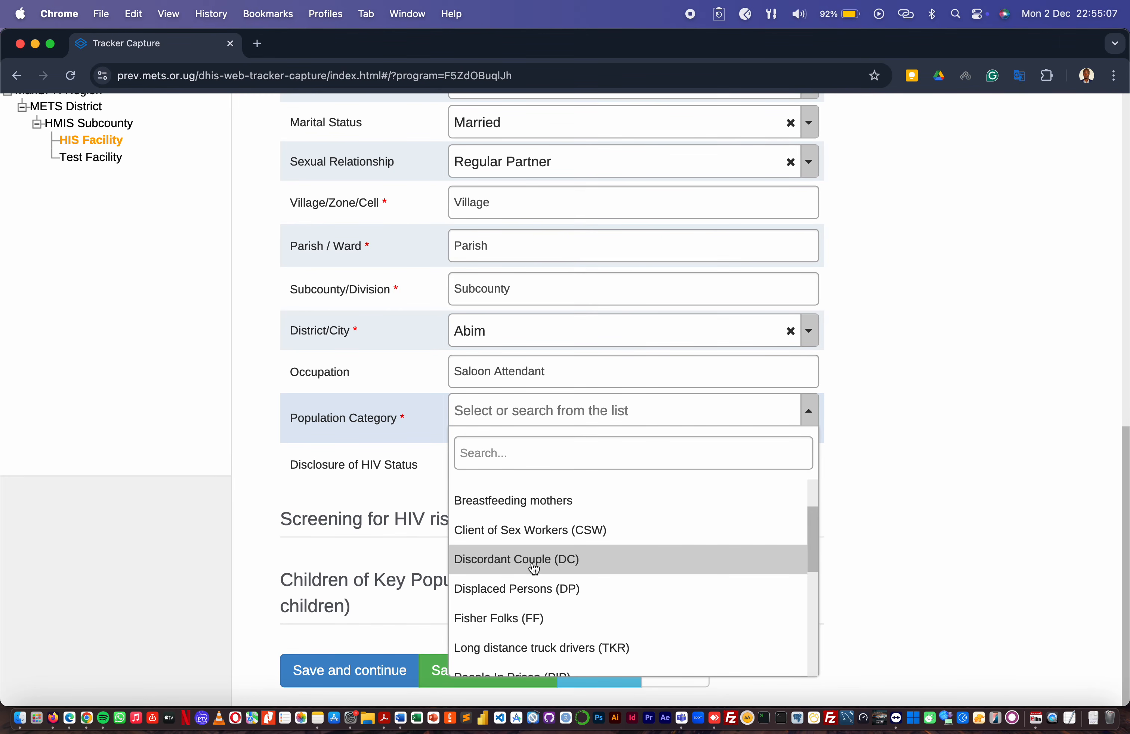
left_click(534, 568)
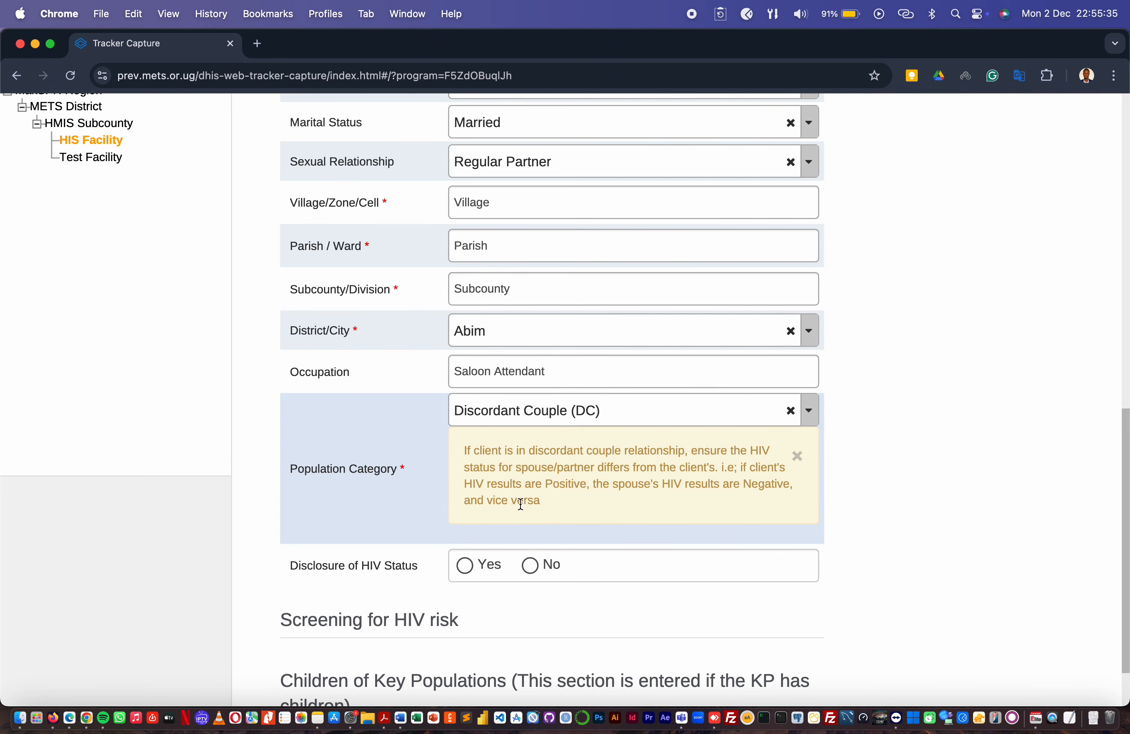
Set Disclosure of HIV Status to Yes and the relationship of the person disclosed to as Partner
scroll(564, 568, "down", 2)
scroll(565, 569, "down", 1)
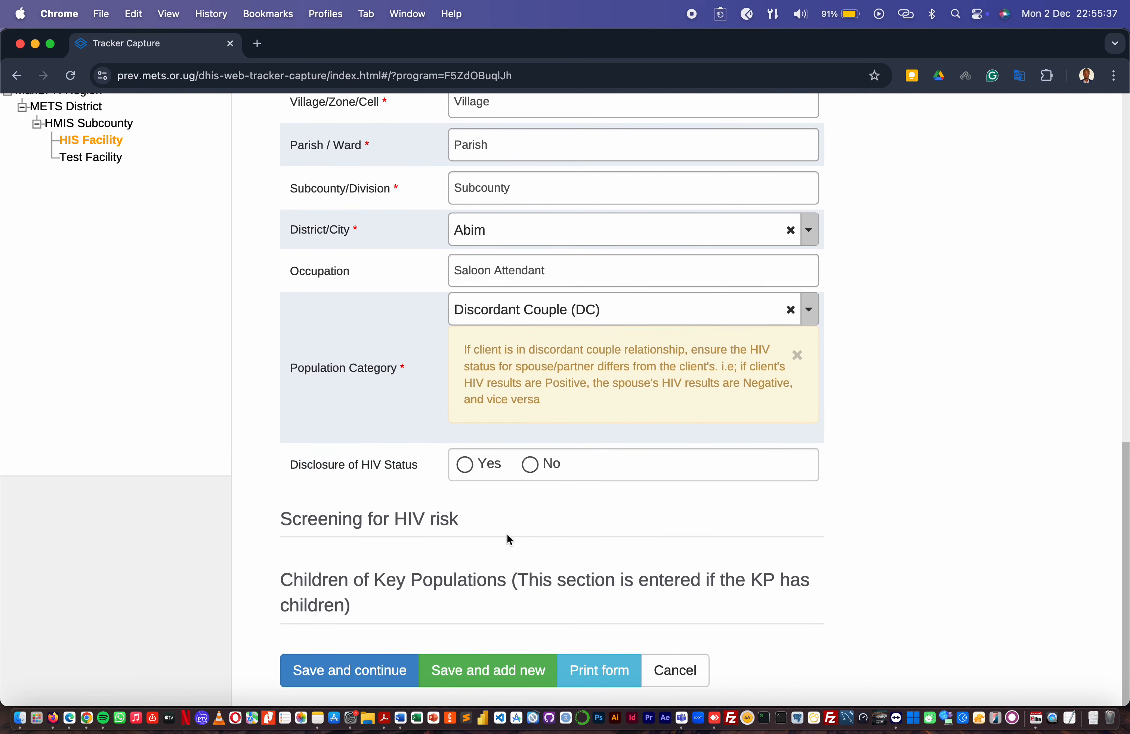
left_click(530, 466)
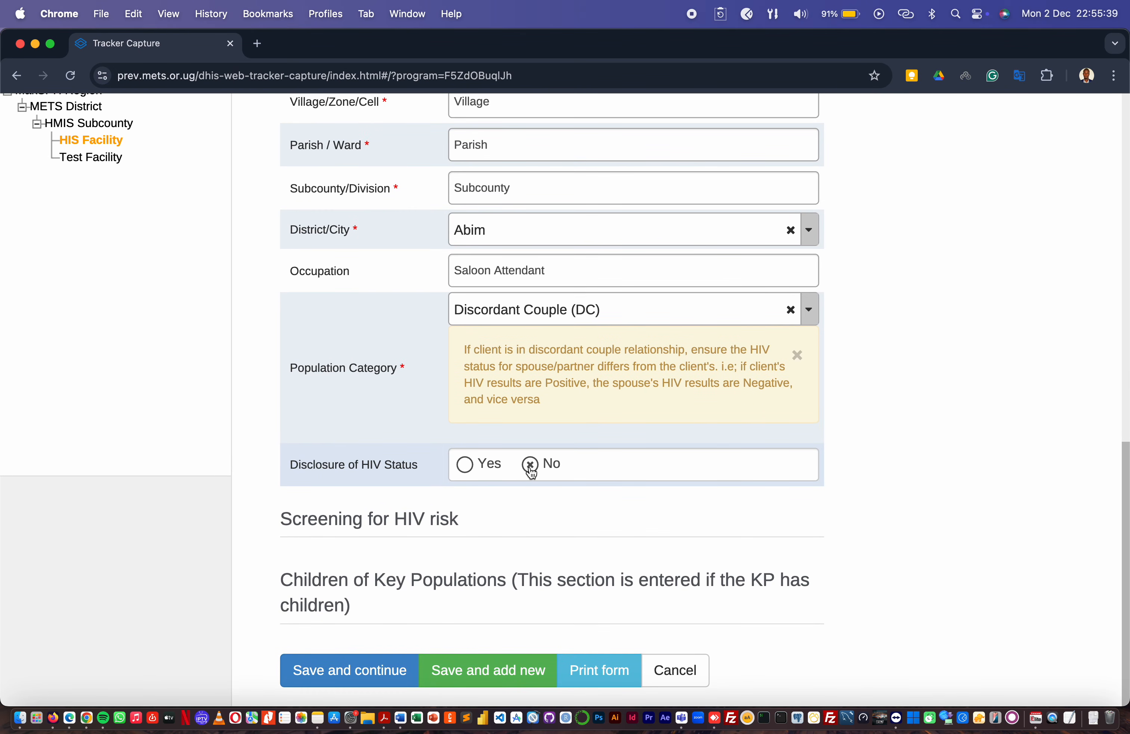
left_click(465, 464)
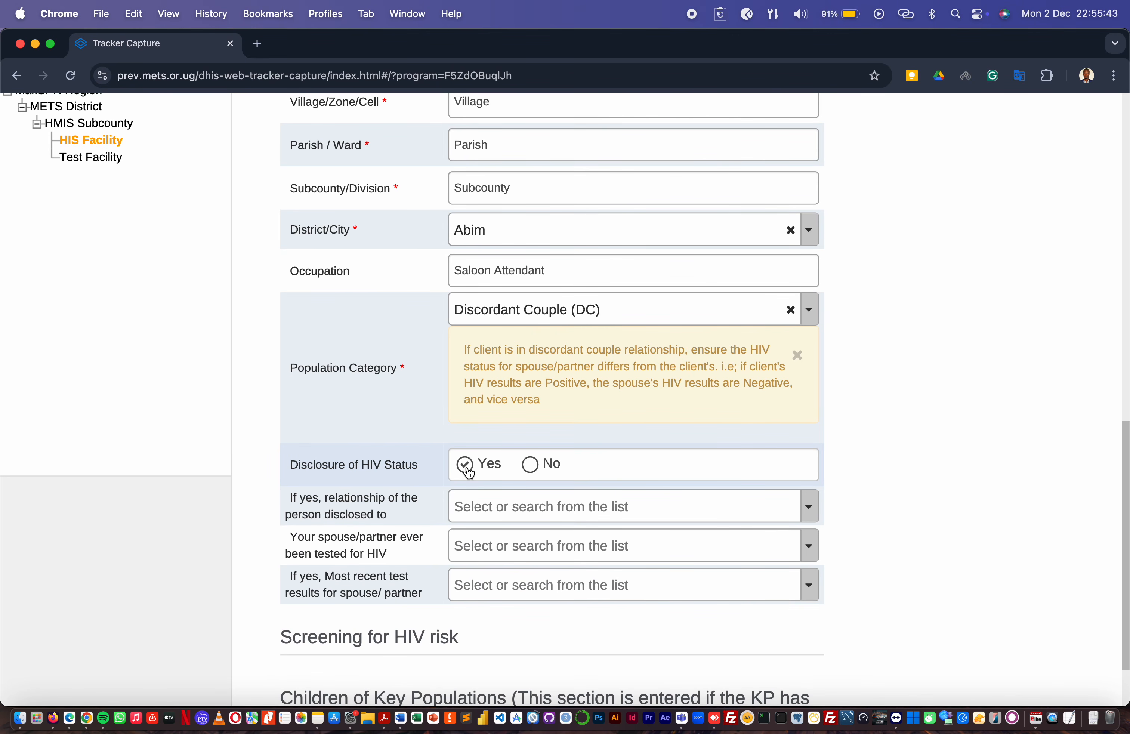
scroll(419, 498, "down", 3)
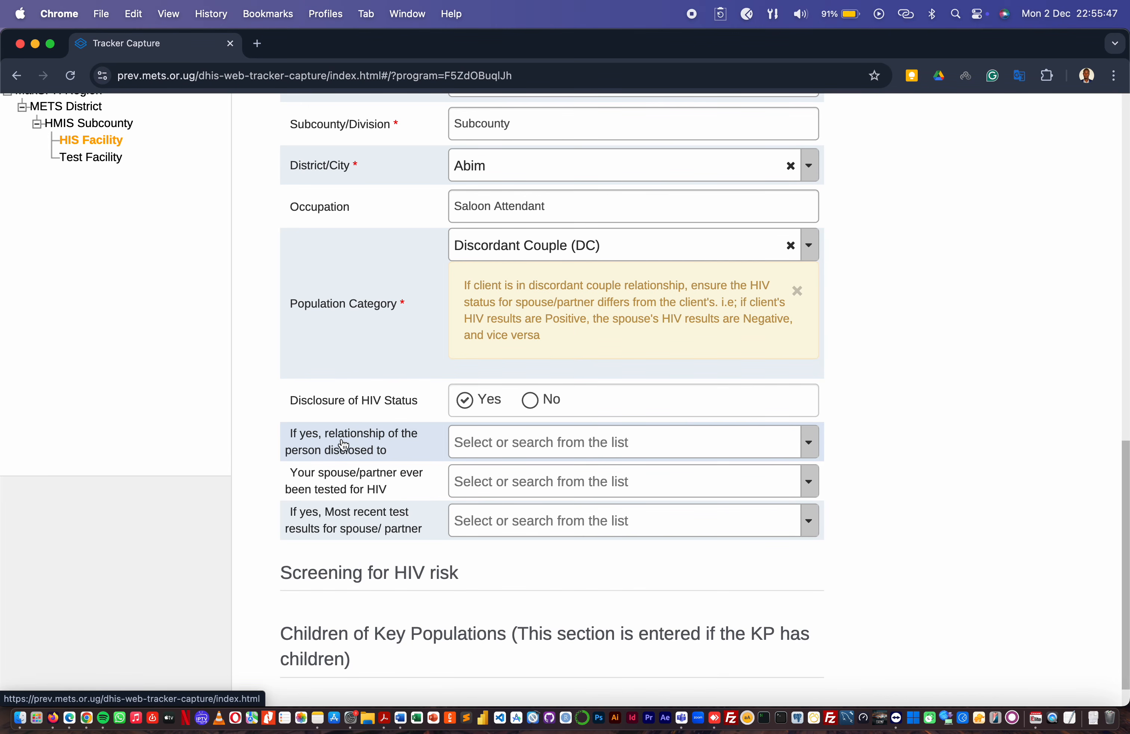
left_click(476, 450)
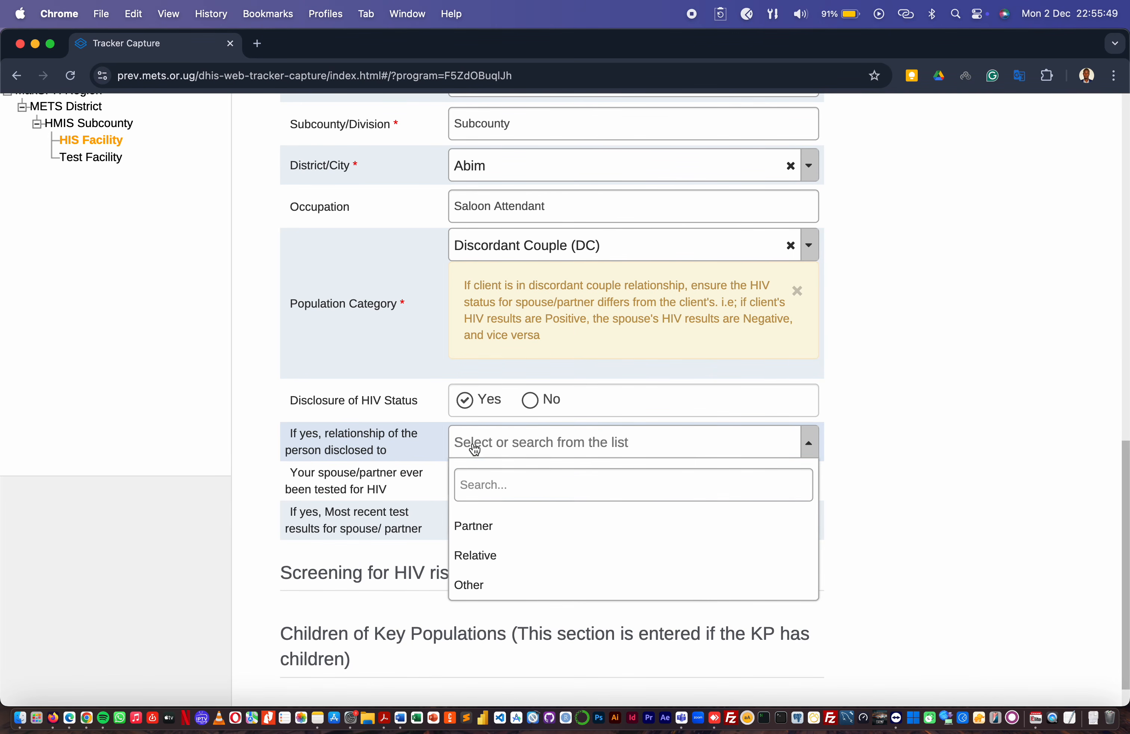
left_click(477, 525)
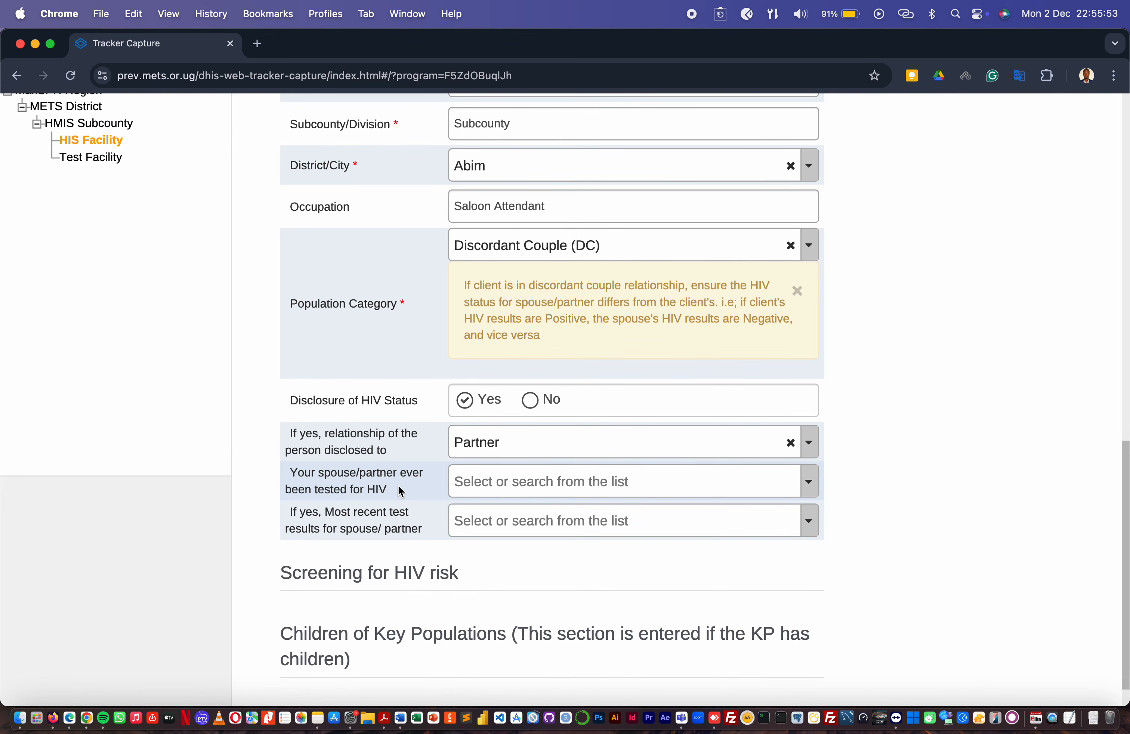
Record that the spouse/partner has been tested for HIV (Yes), with Positive as the most recent test result
left_click(492, 489)
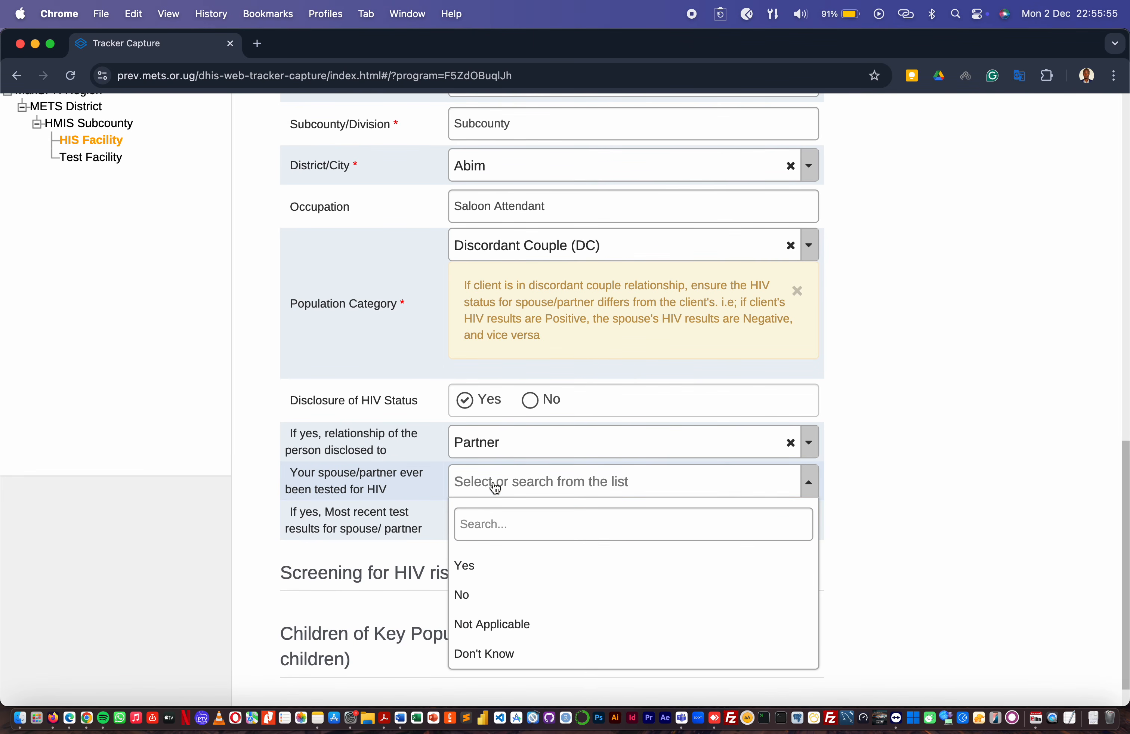
left_click(490, 570)
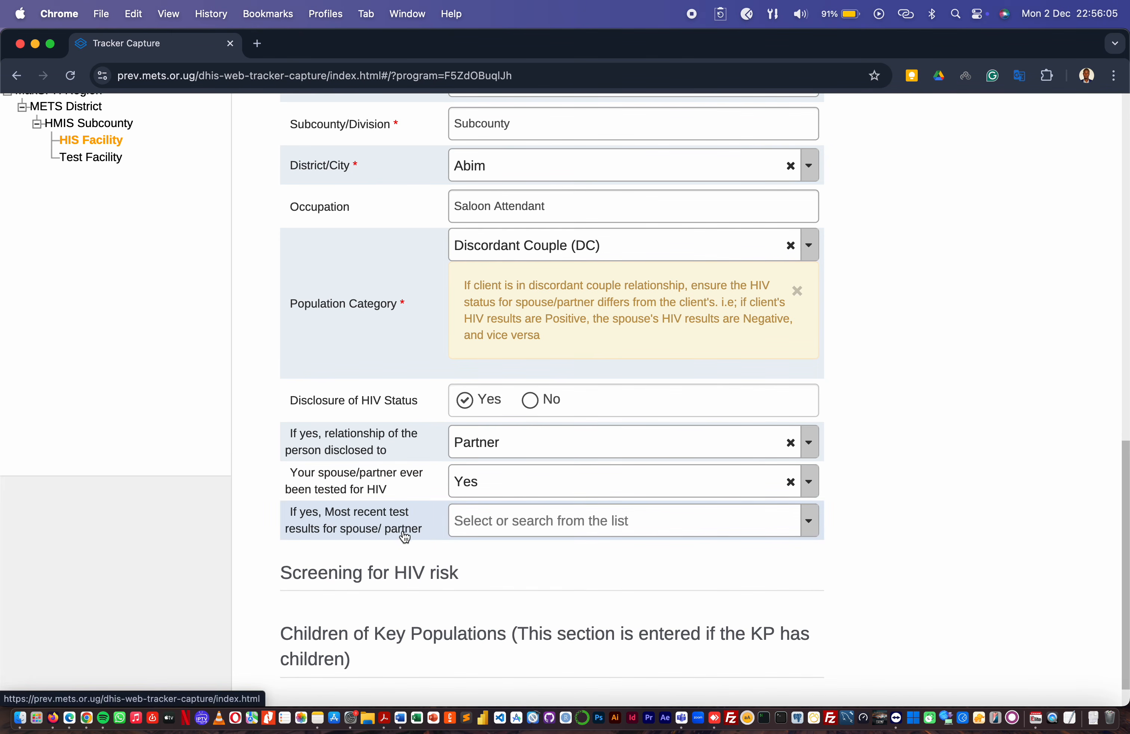
left_click(491, 522)
left_click(496, 611)
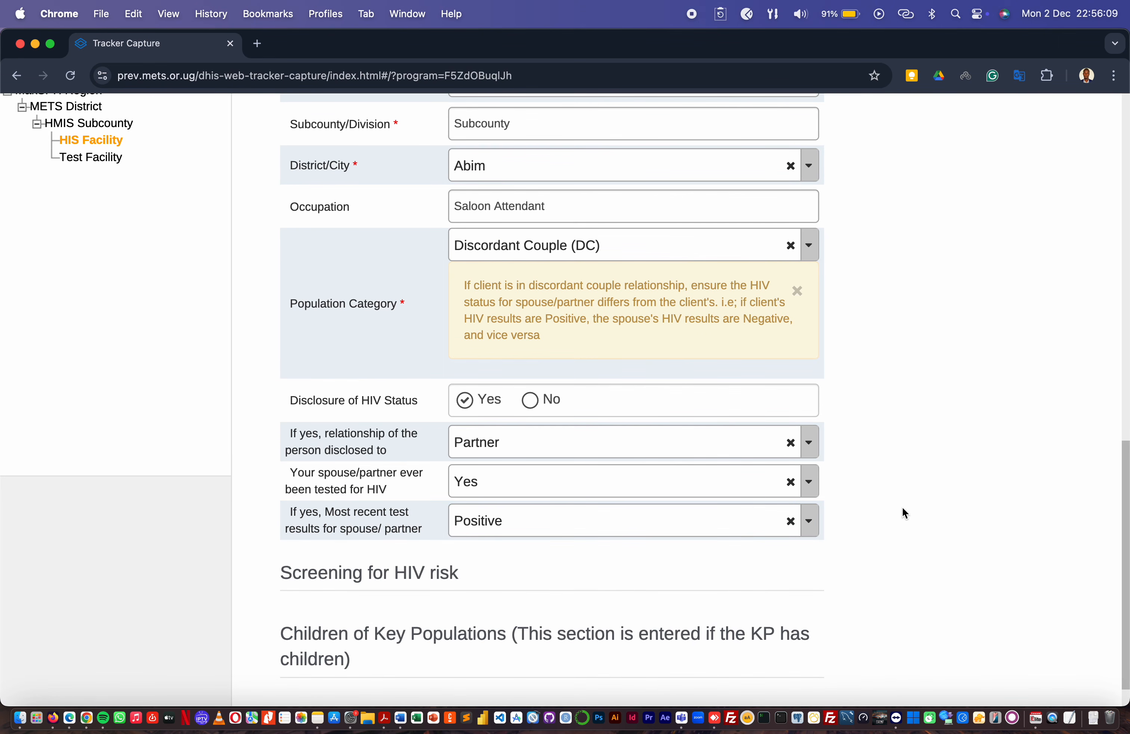
Review the filled-in registration form from Enrollment down to the Screening for HIV risk and Children of Key Populations sections
scroll(903, 508, "down", 3)
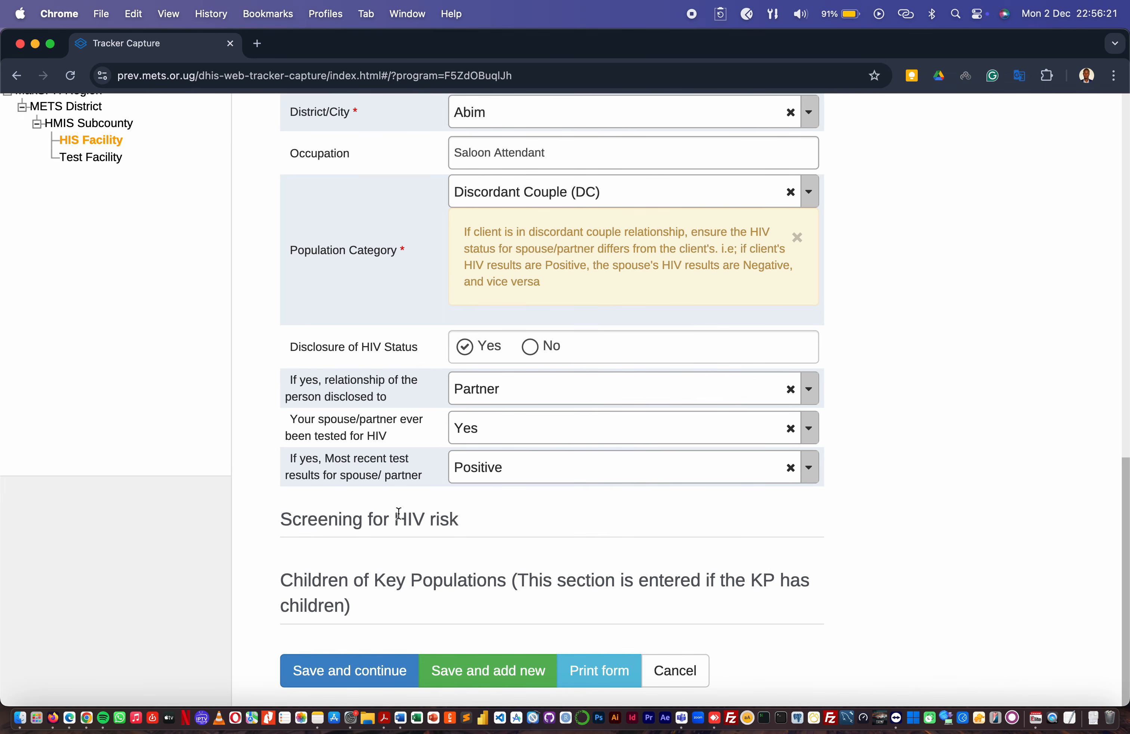
scroll(670, 460, "up", 20)
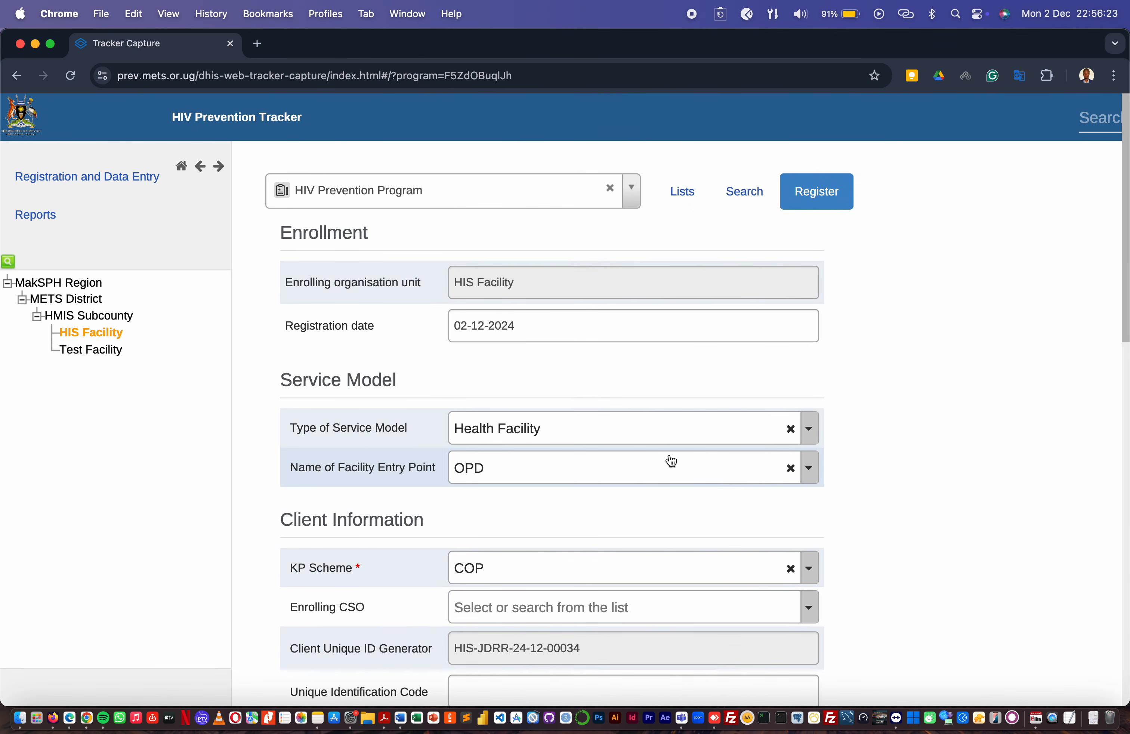
scroll(669, 460, "down", 20)
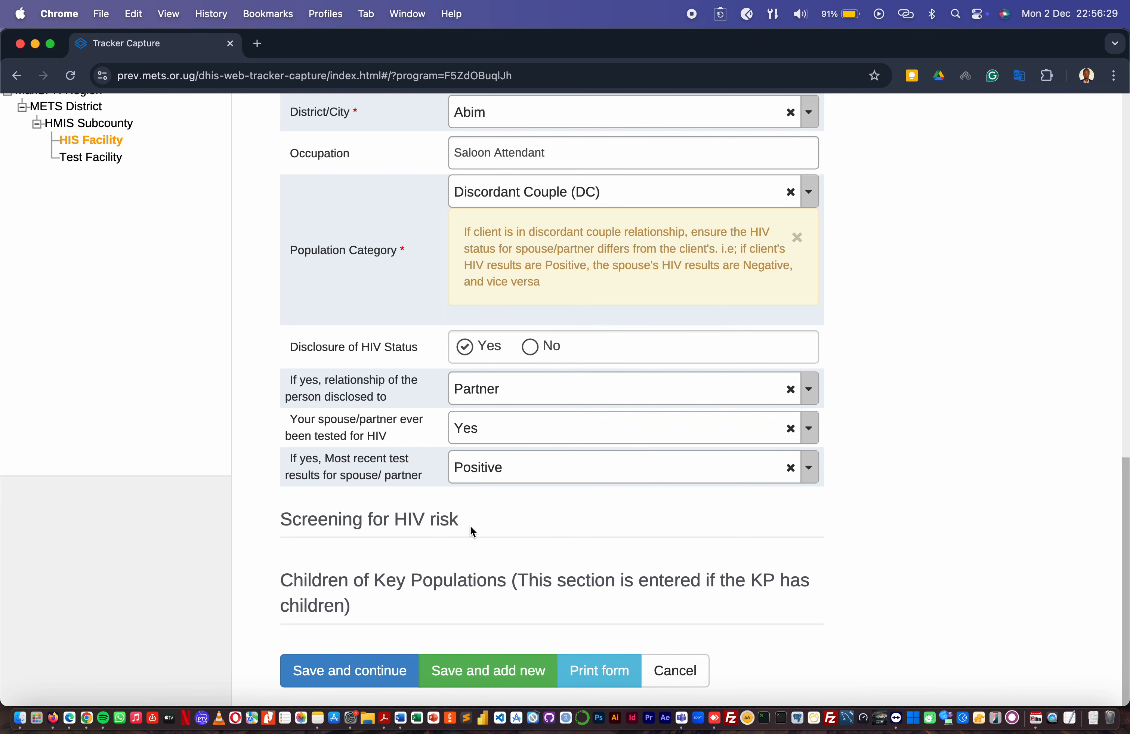
scroll(470, 526, "up", 15)
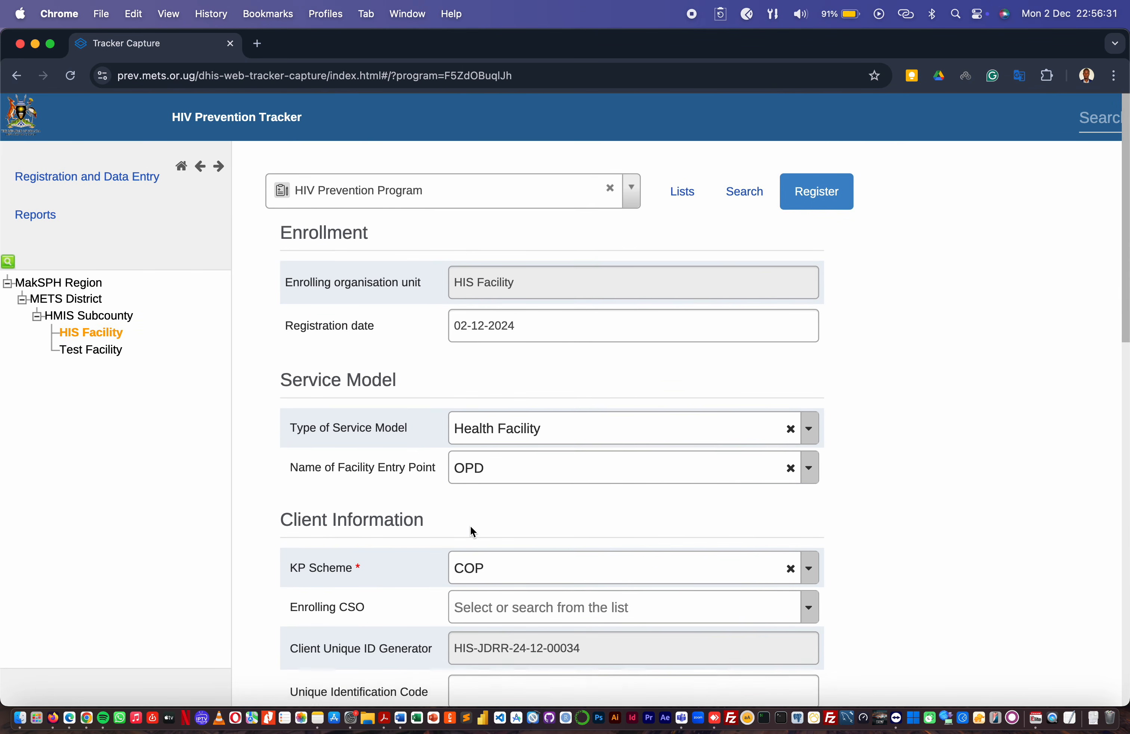
scroll(508, 502, "down", 15)
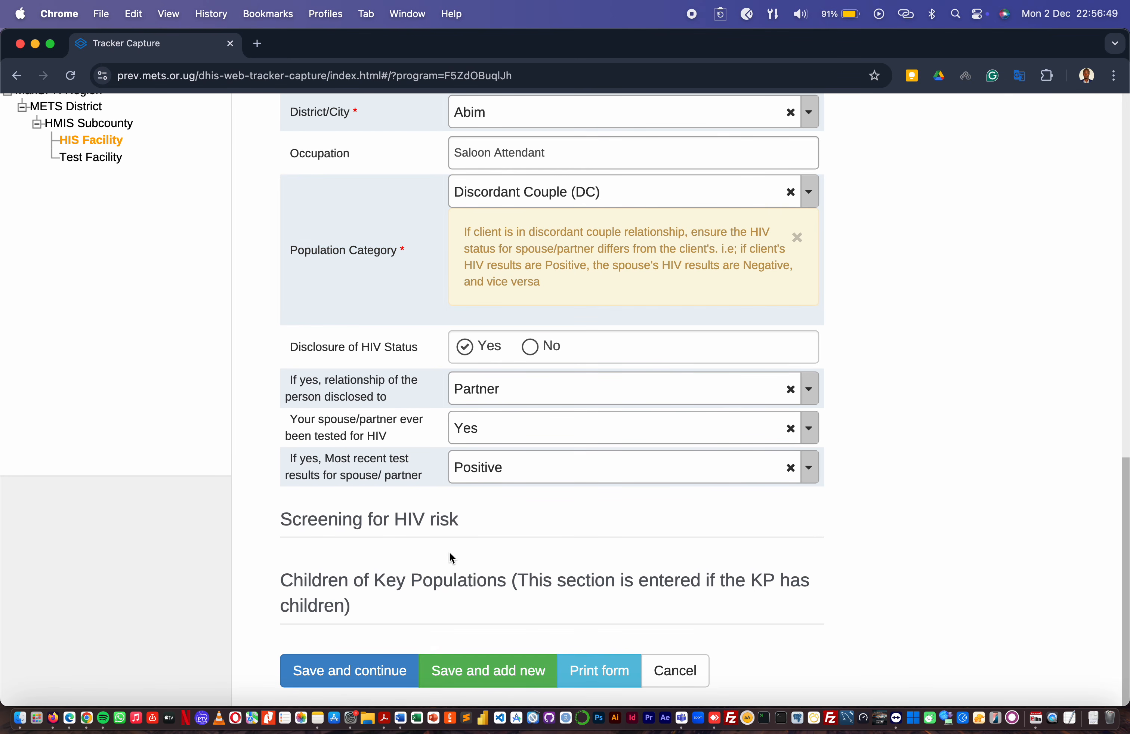
left_click_drag(380, 582, 506, 591)
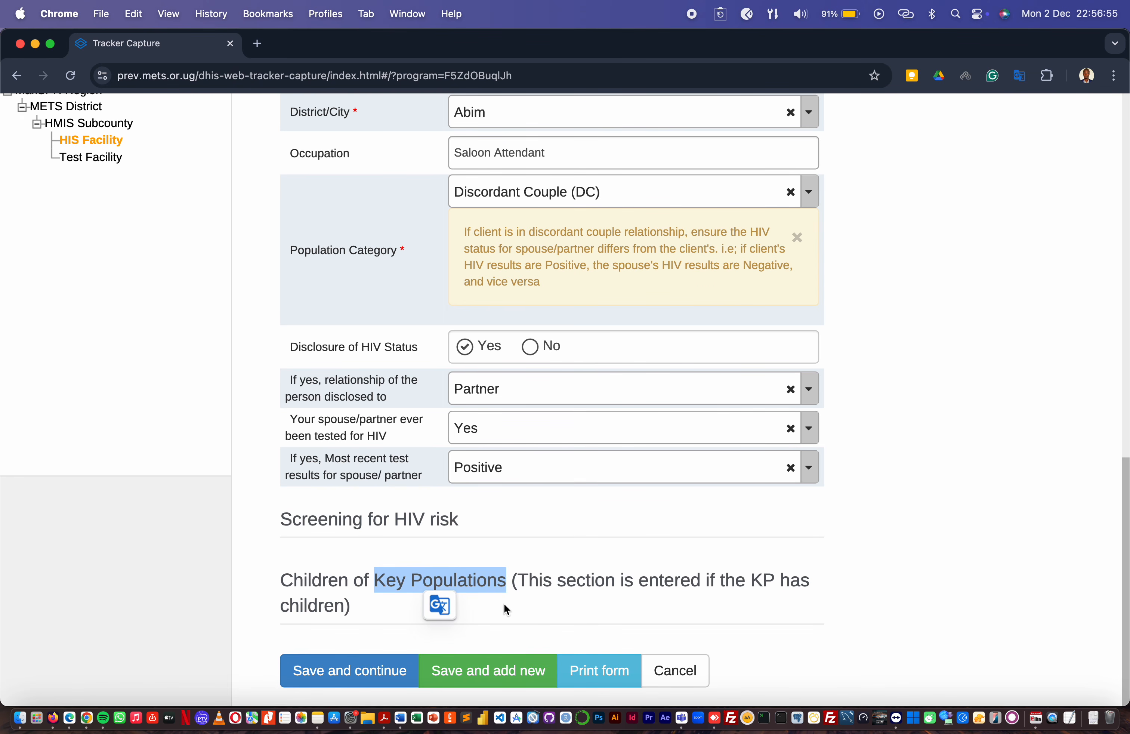
left_click(587, 607)
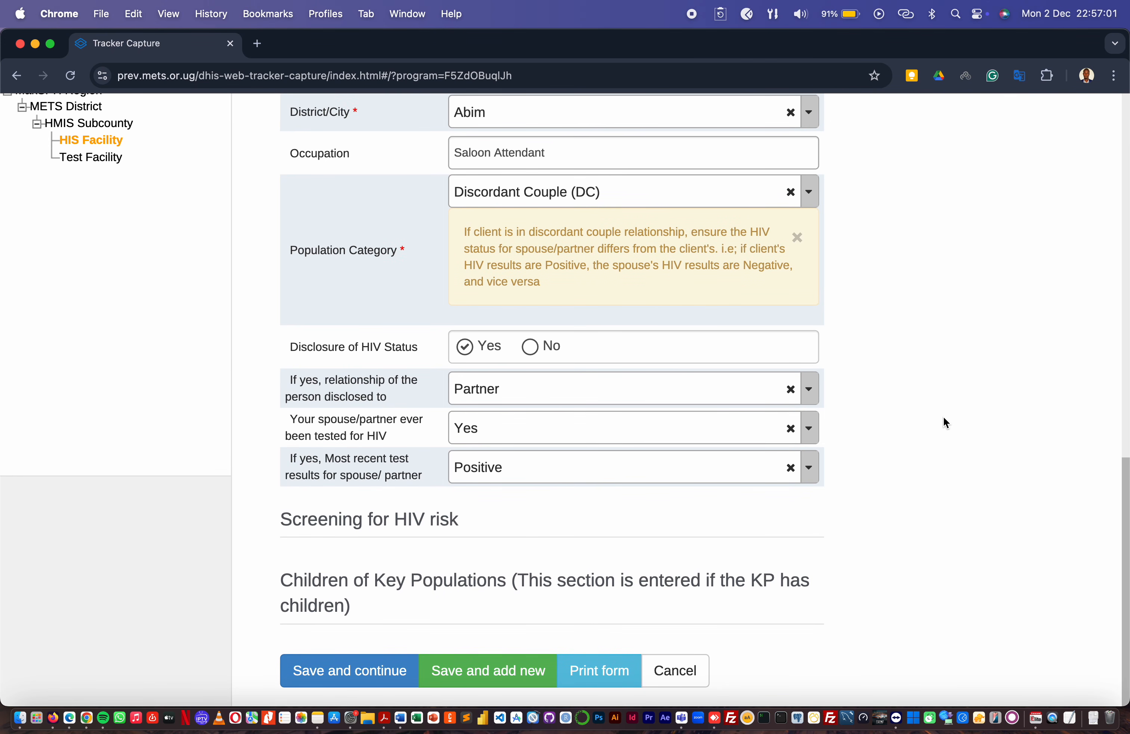
scroll(944, 418, "up", 20)
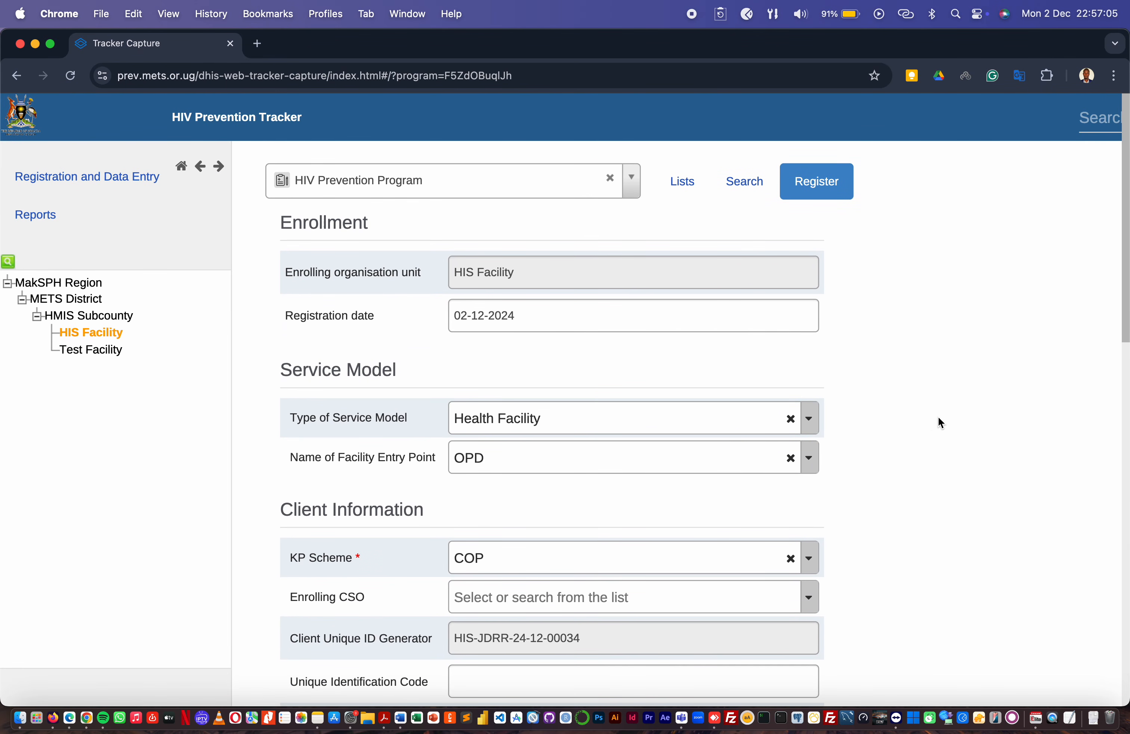
scroll(956, 508, "down", 3)
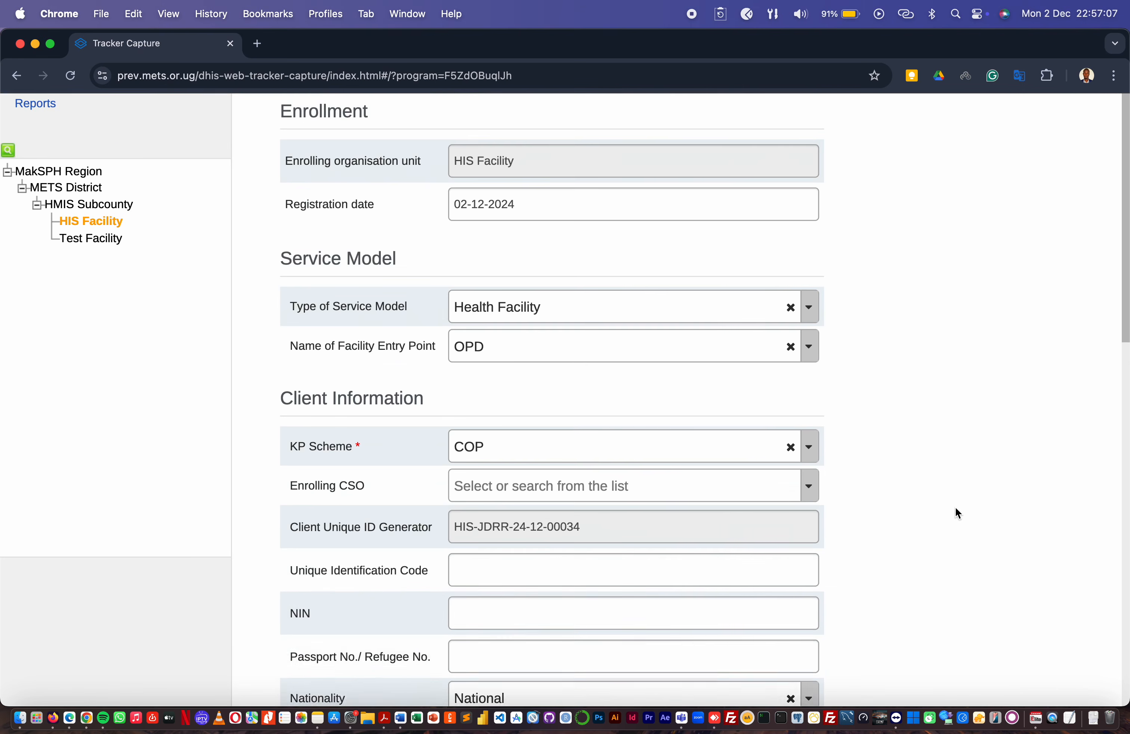
scroll(956, 507, "down", 15)
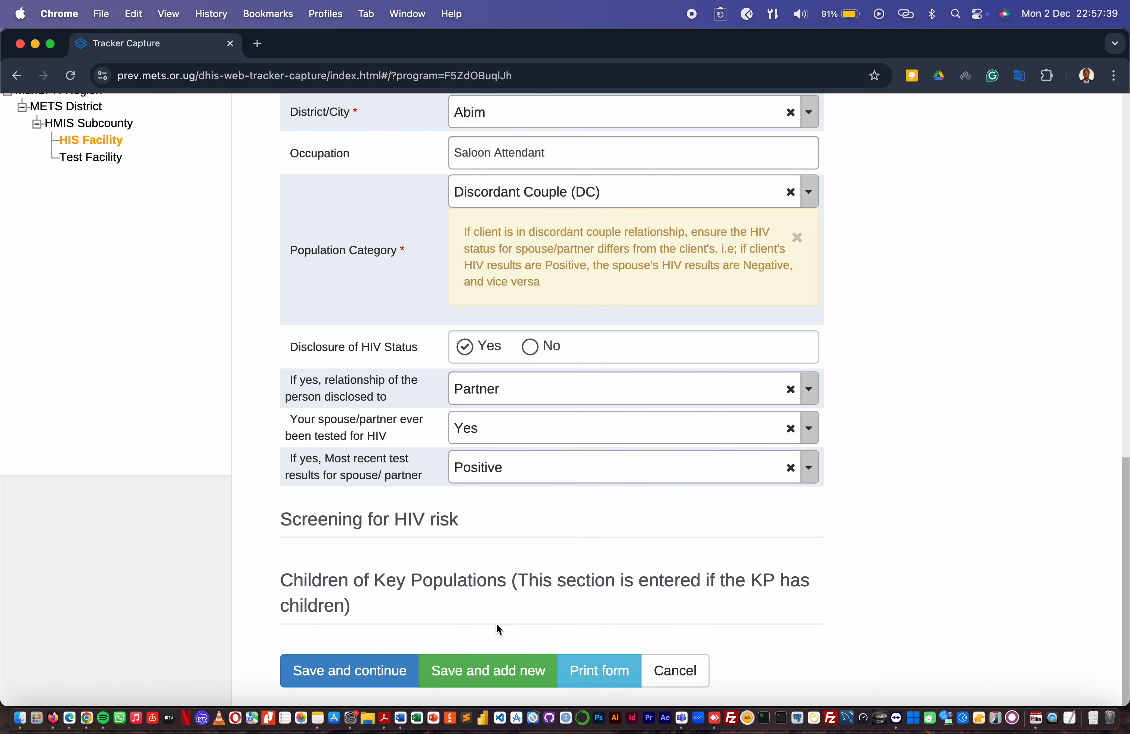
Save the client's registration and continue to the enrolled client's dashboard
left_click(326, 674)
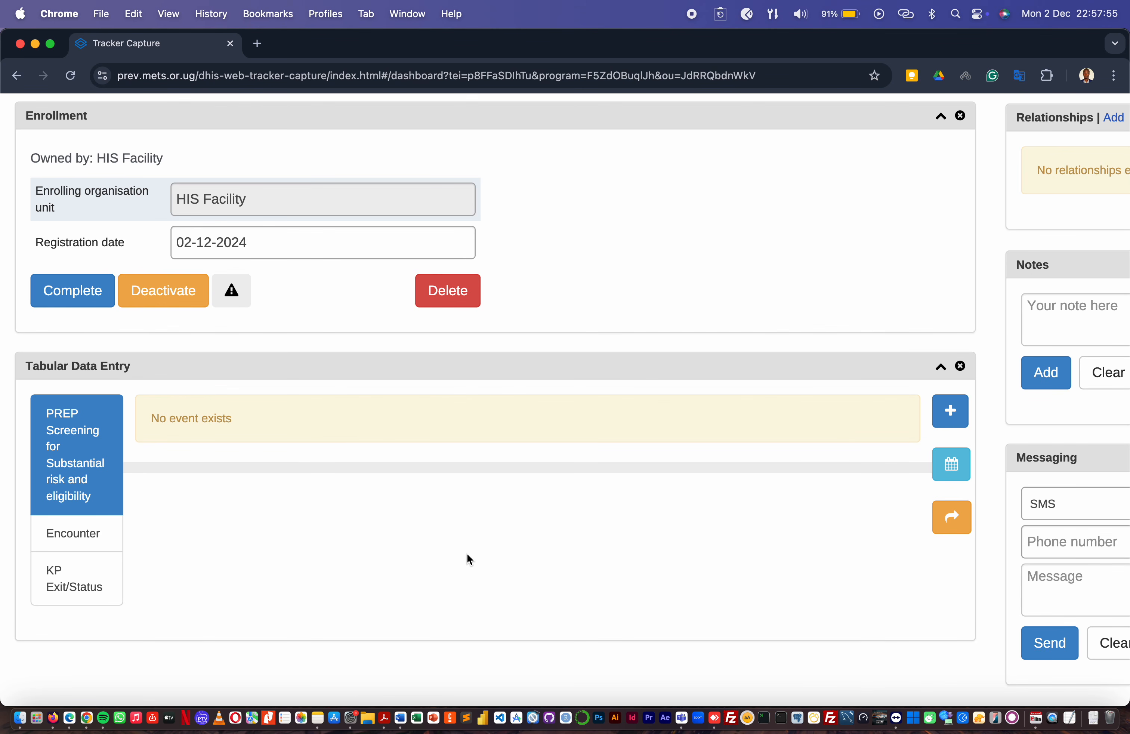
key("super+minus")
key("super+minus")
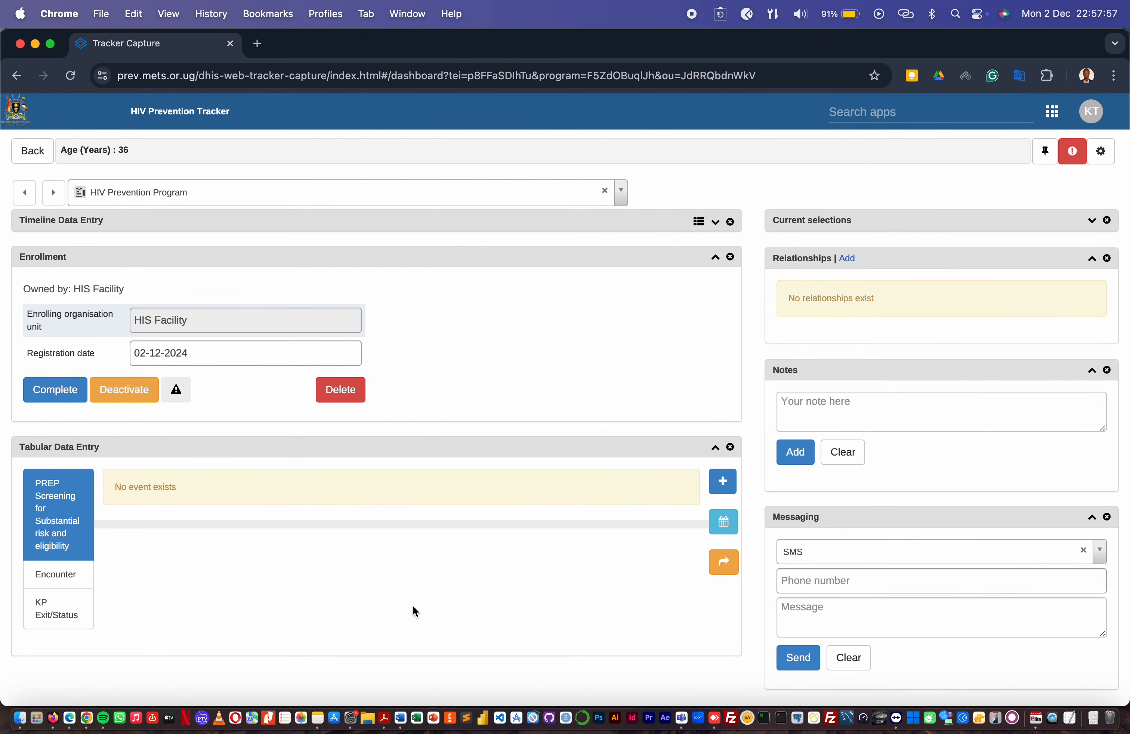